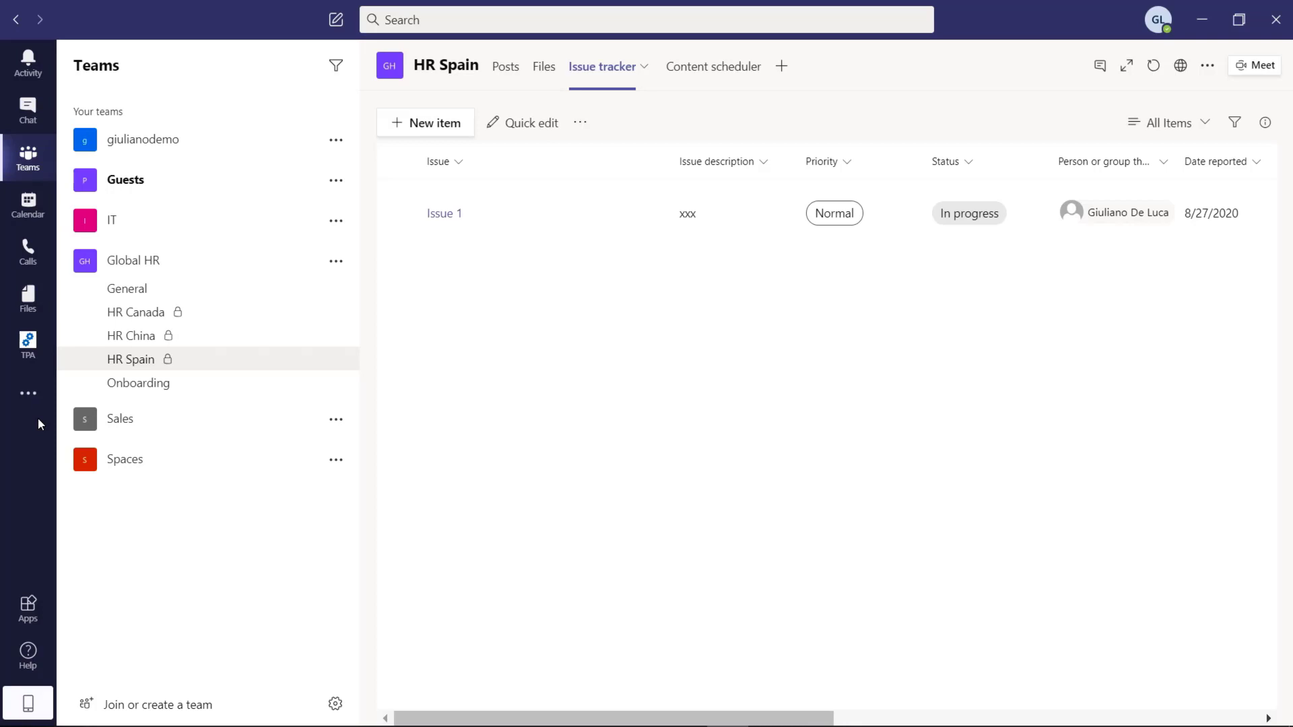
Step: Search the Teams app store for "app stud" from More apps
click(31, 402)
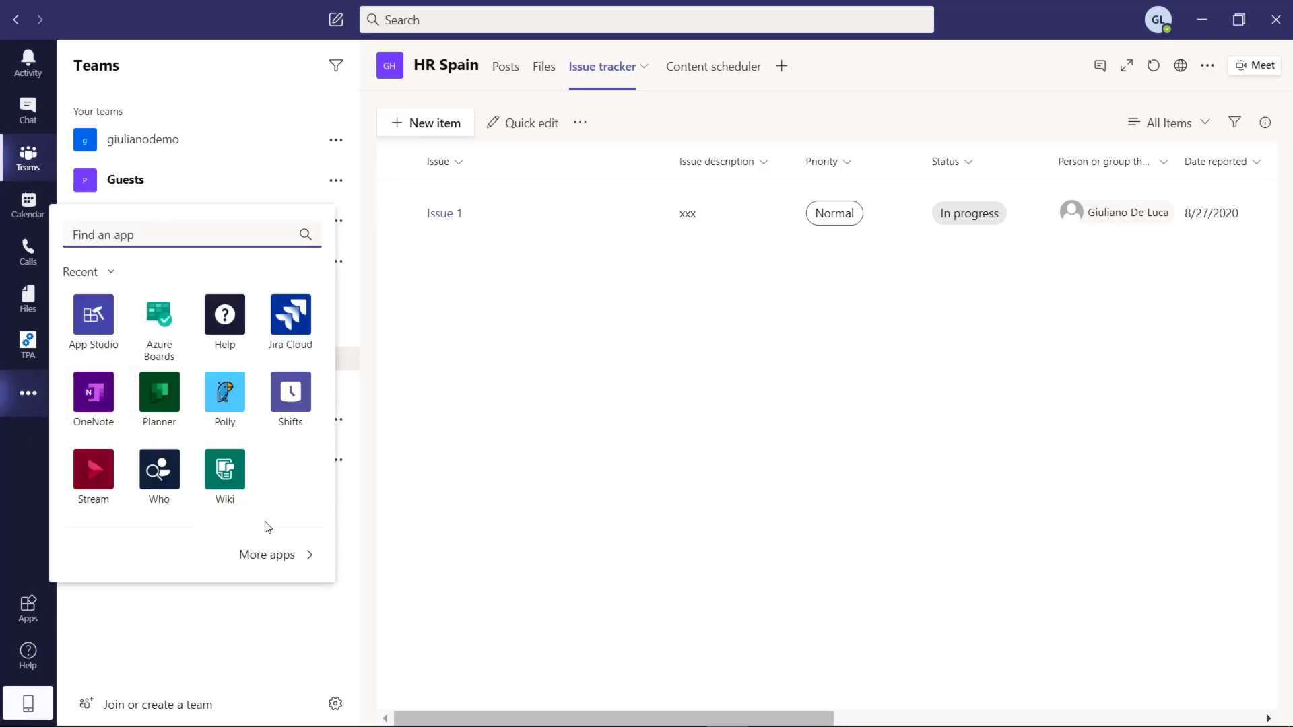
click(290, 562)
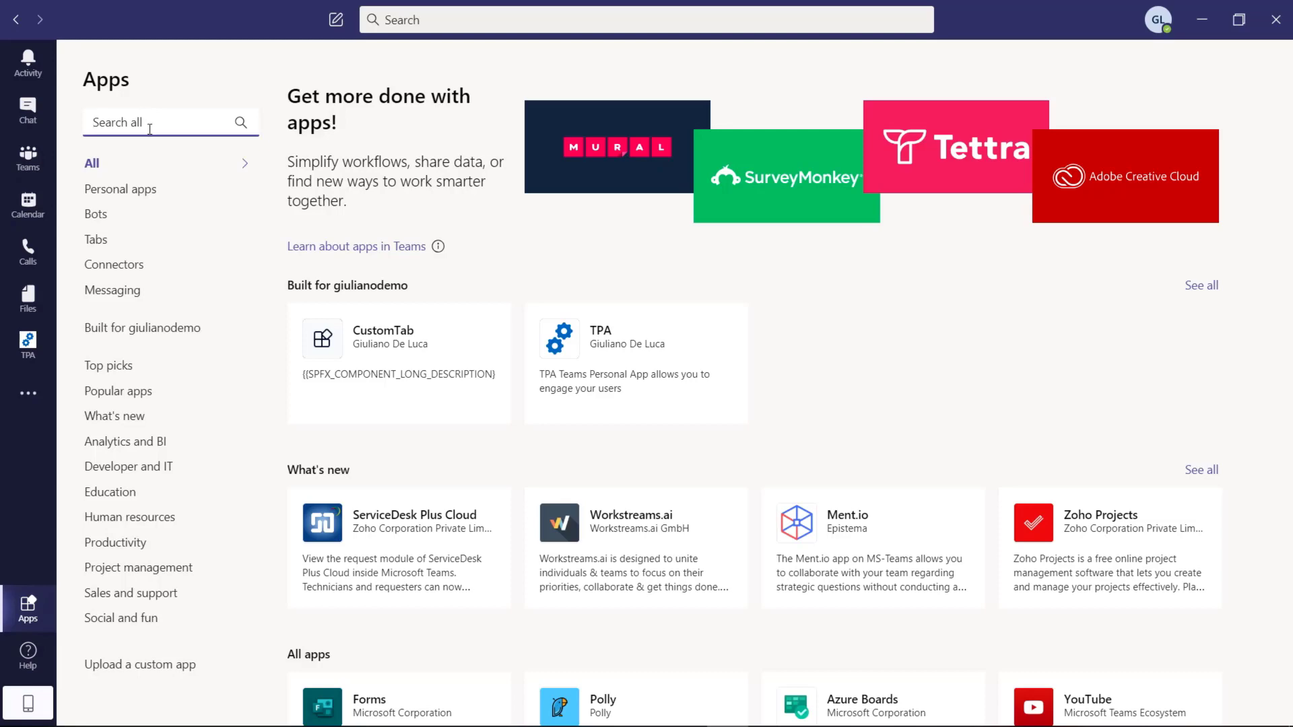
text(app stud)
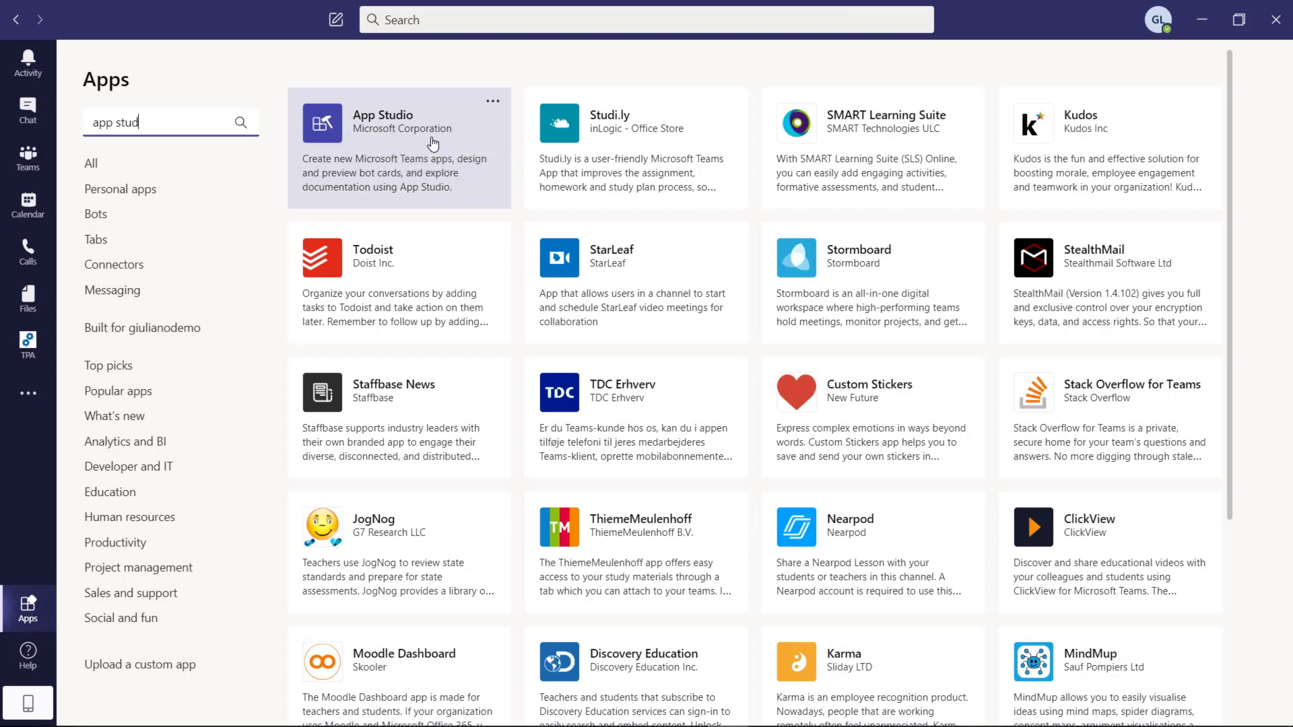
Step: Launch App Studio from its search result card
click(451, 136)
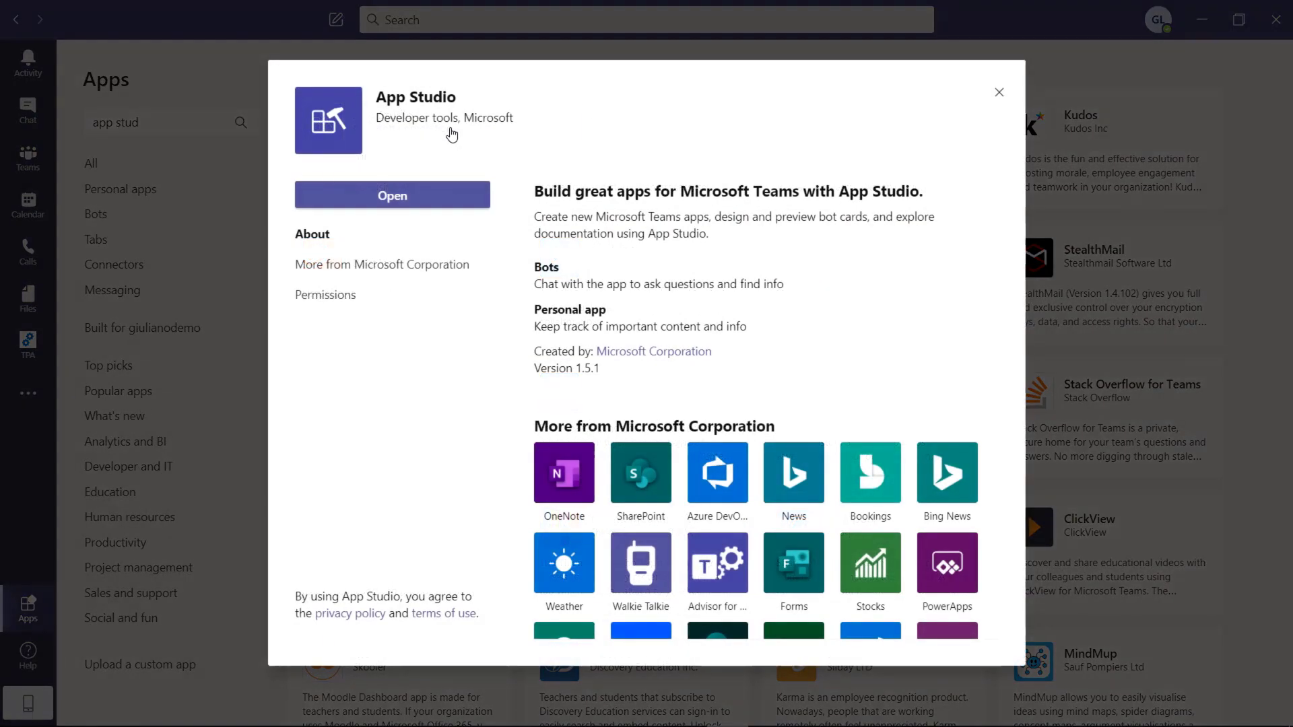
click(406, 204)
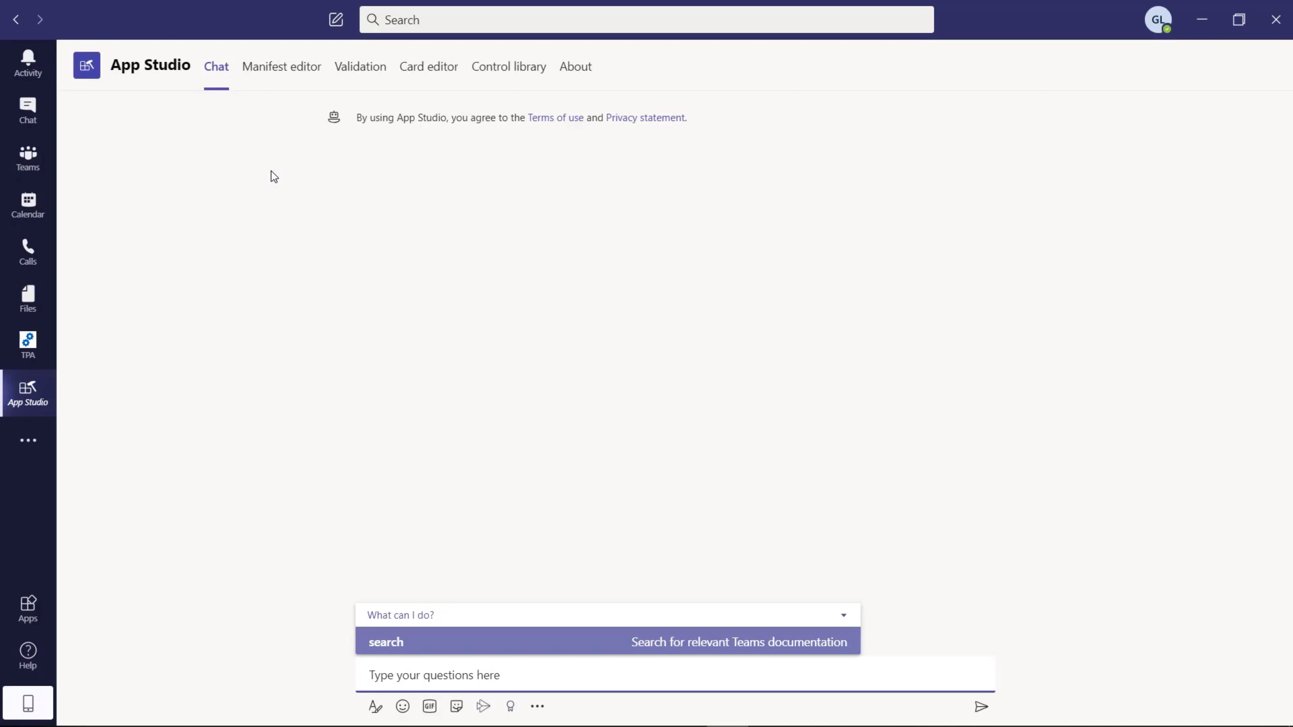
Step: View App Studio's Manifest editor and Validation pages, ending on the Card editor
click(280, 70)
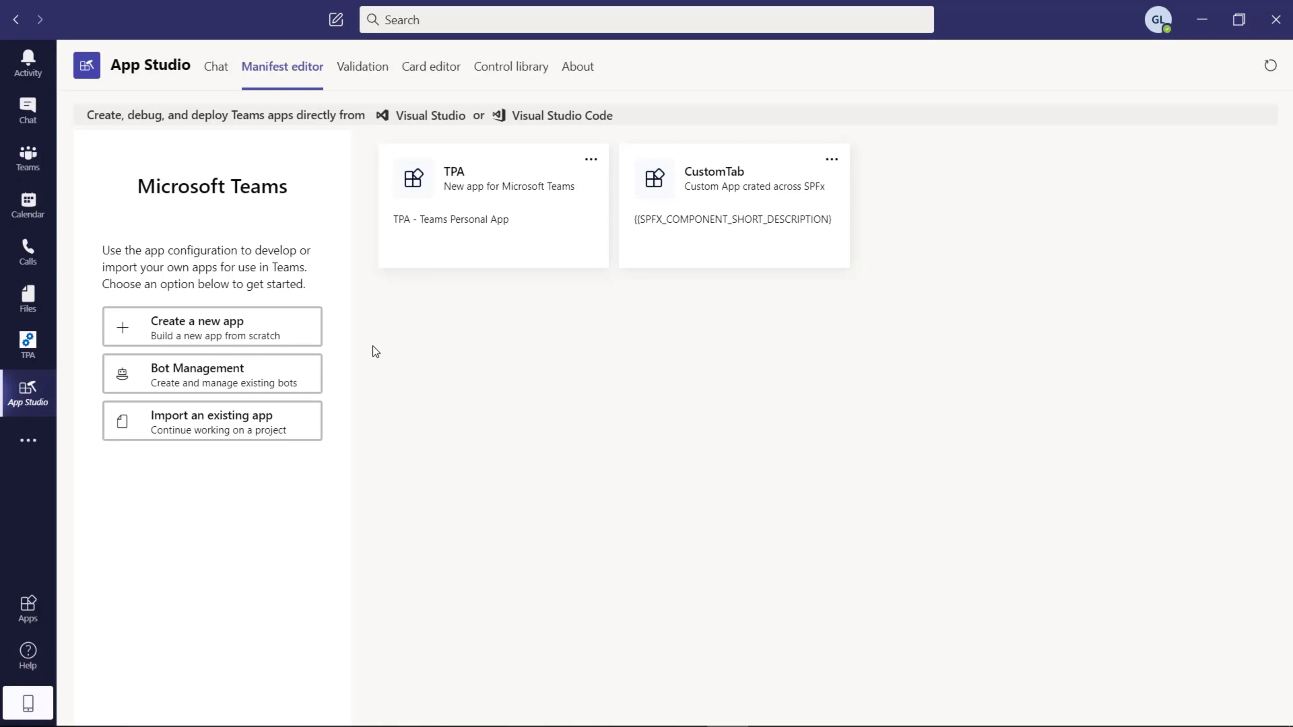
click(369, 68)
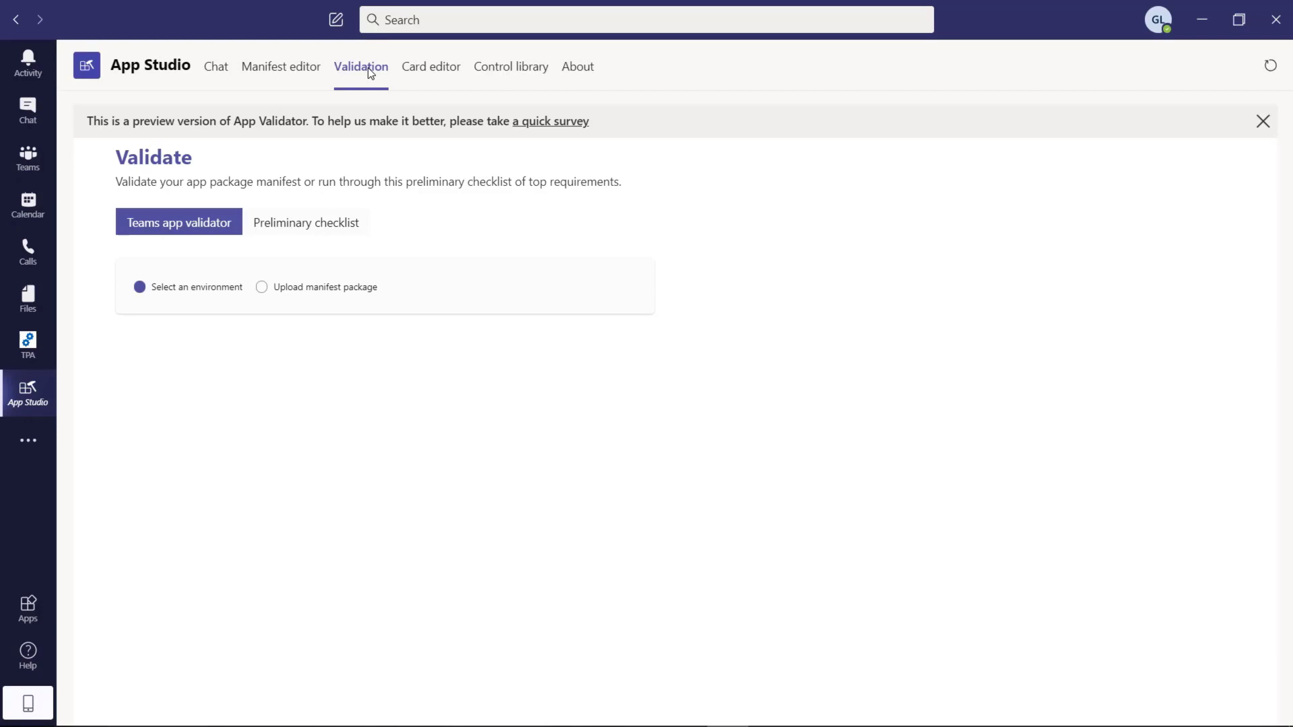
click(450, 69)
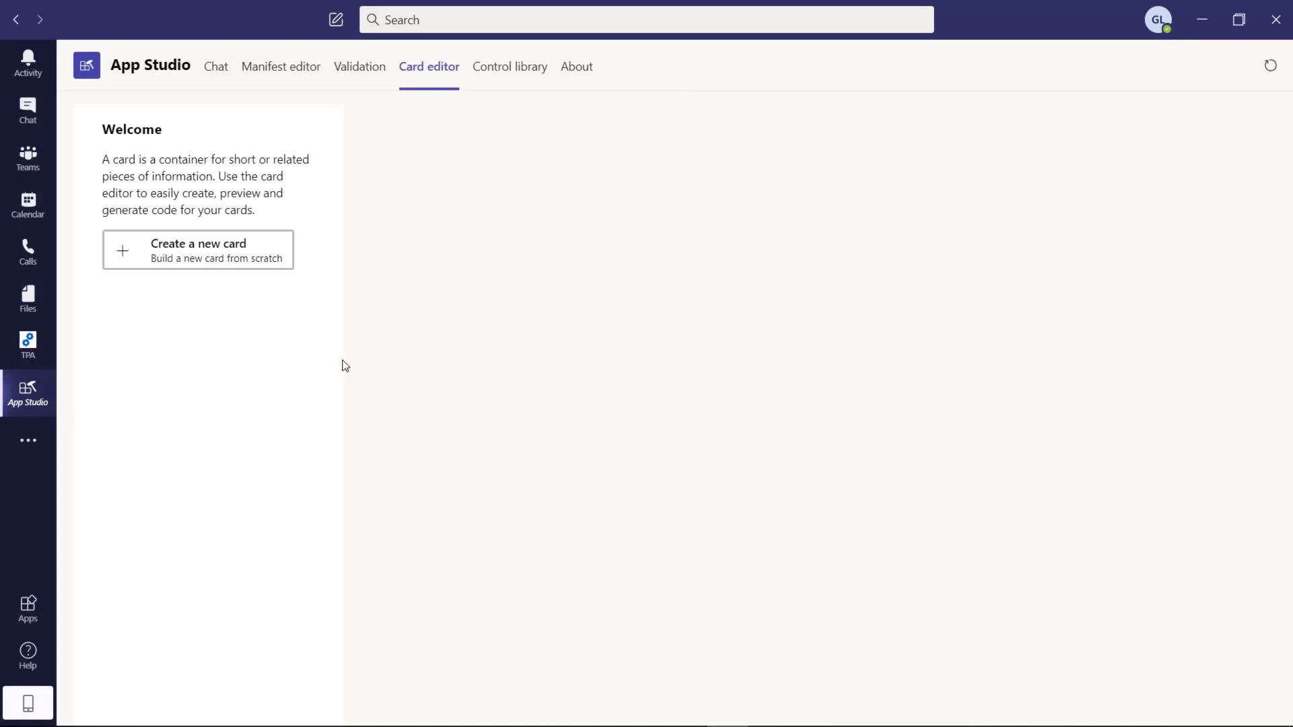
Step: Create a sample Hero Card, view the Control library, and return to the Manifest editor
click(246, 268)
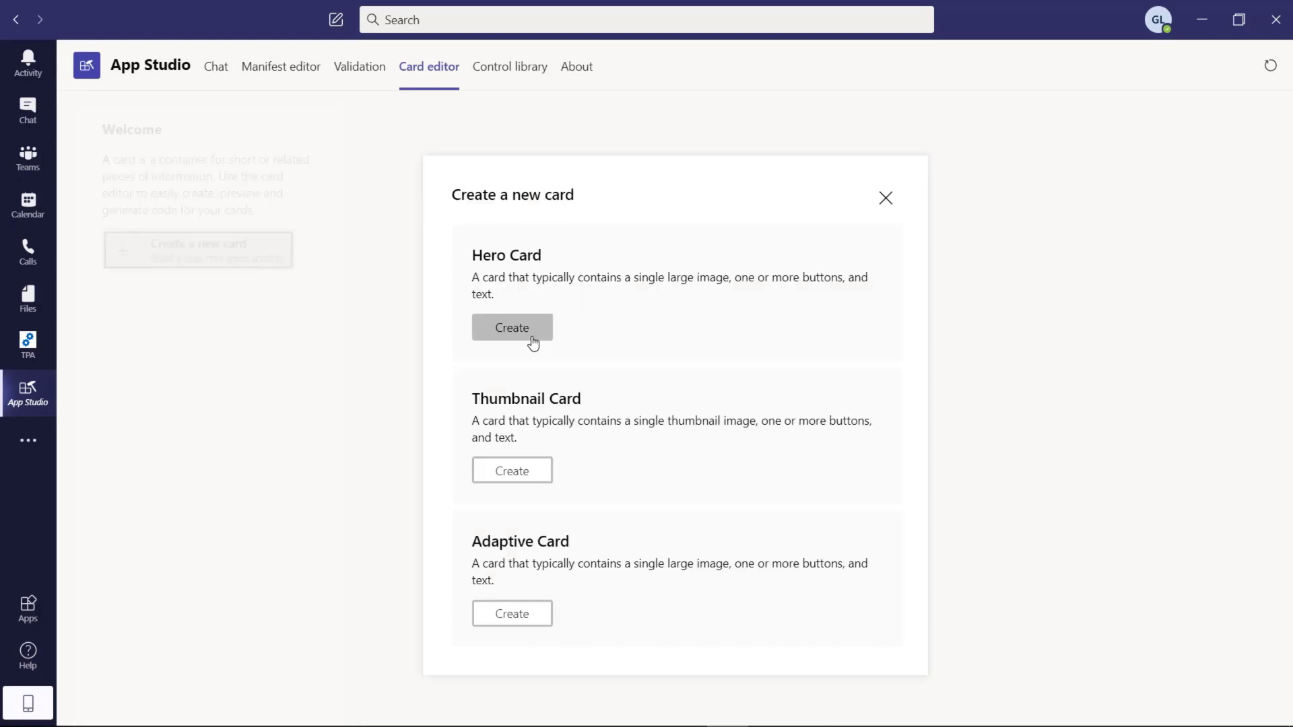
click(532, 337)
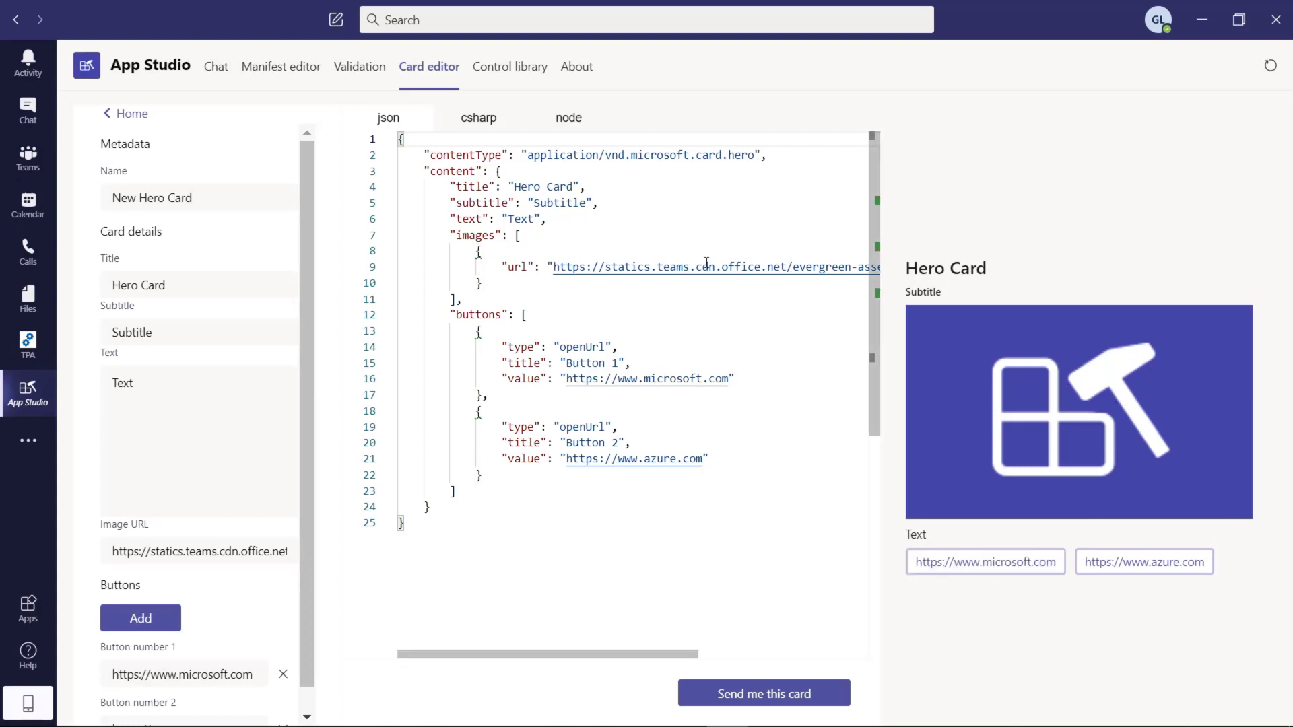
click(520, 79)
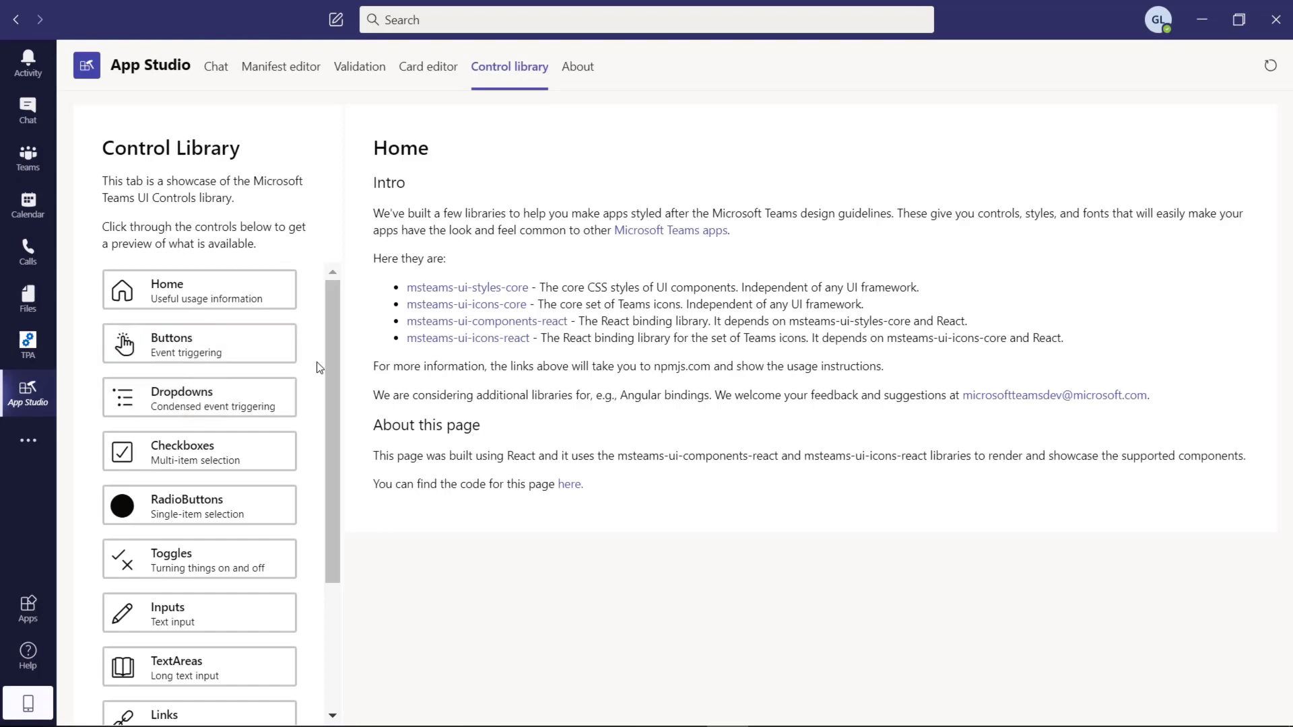
click(314, 80)
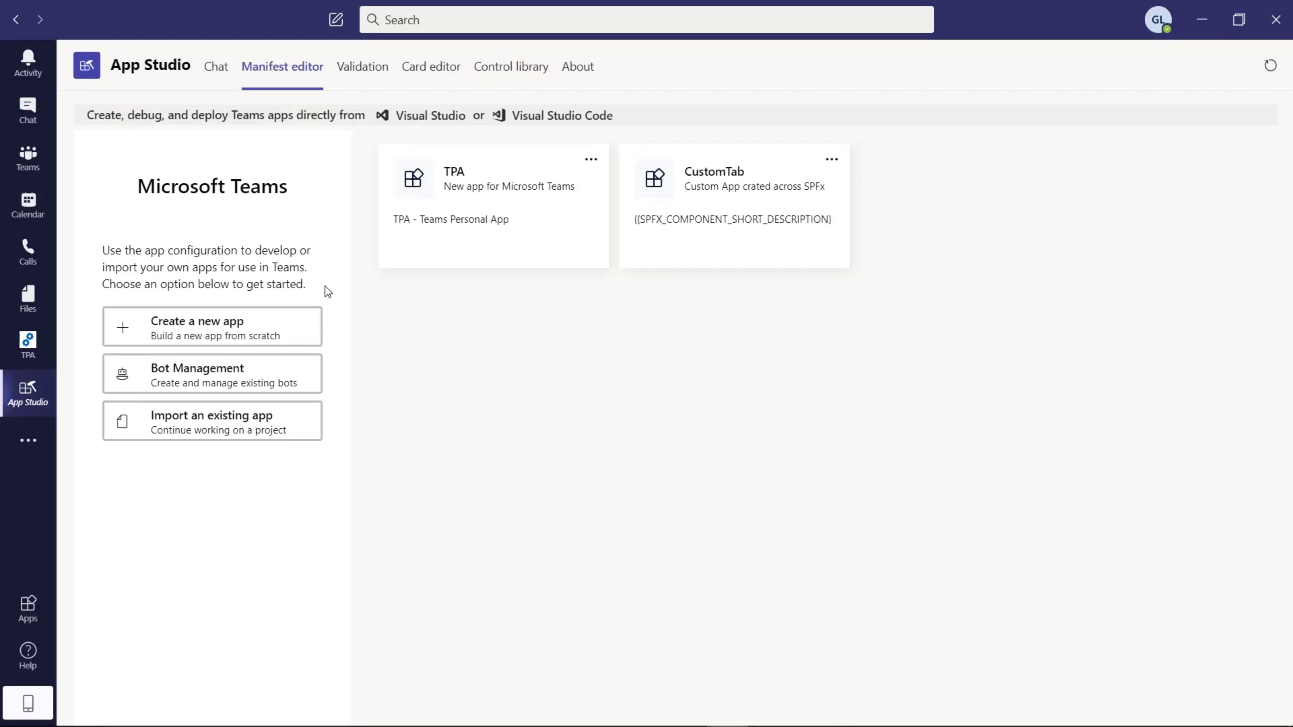
Step: Create an app with short and full name Intranet, a generated App ID, and version 1.0.0
click(292, 340)
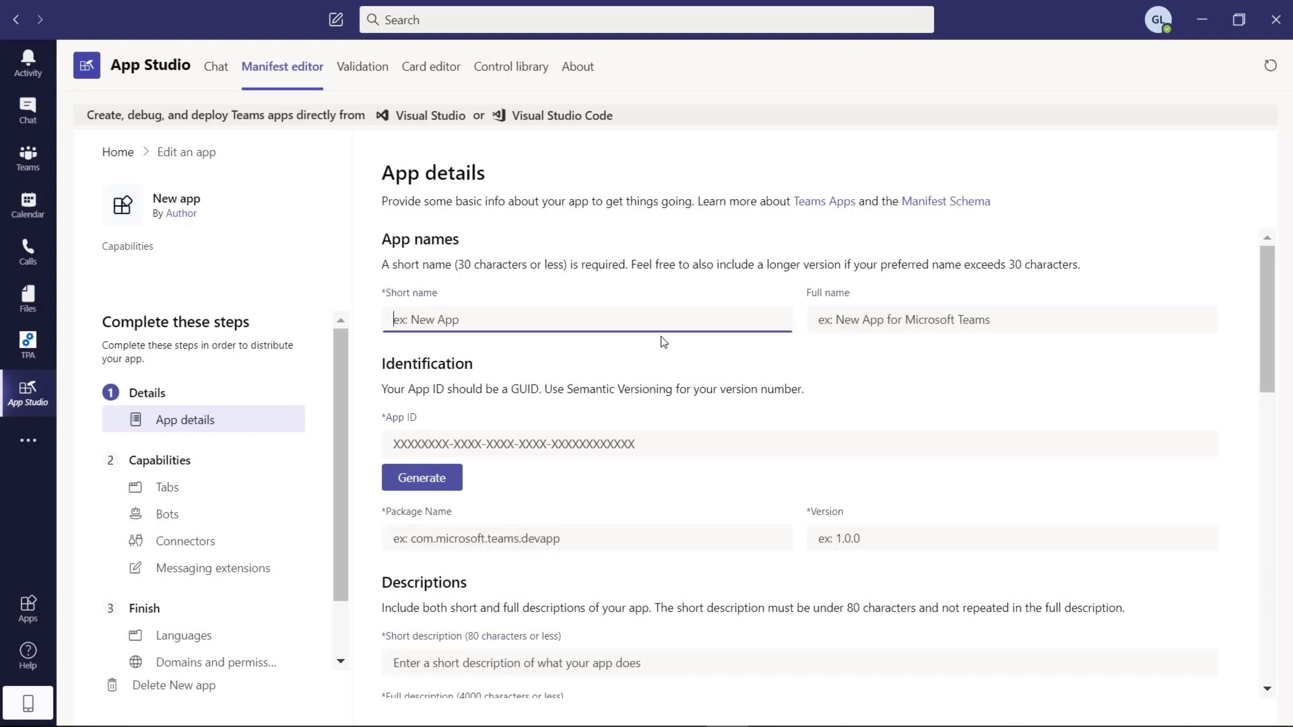
text(Intranet)
click(898, 318)
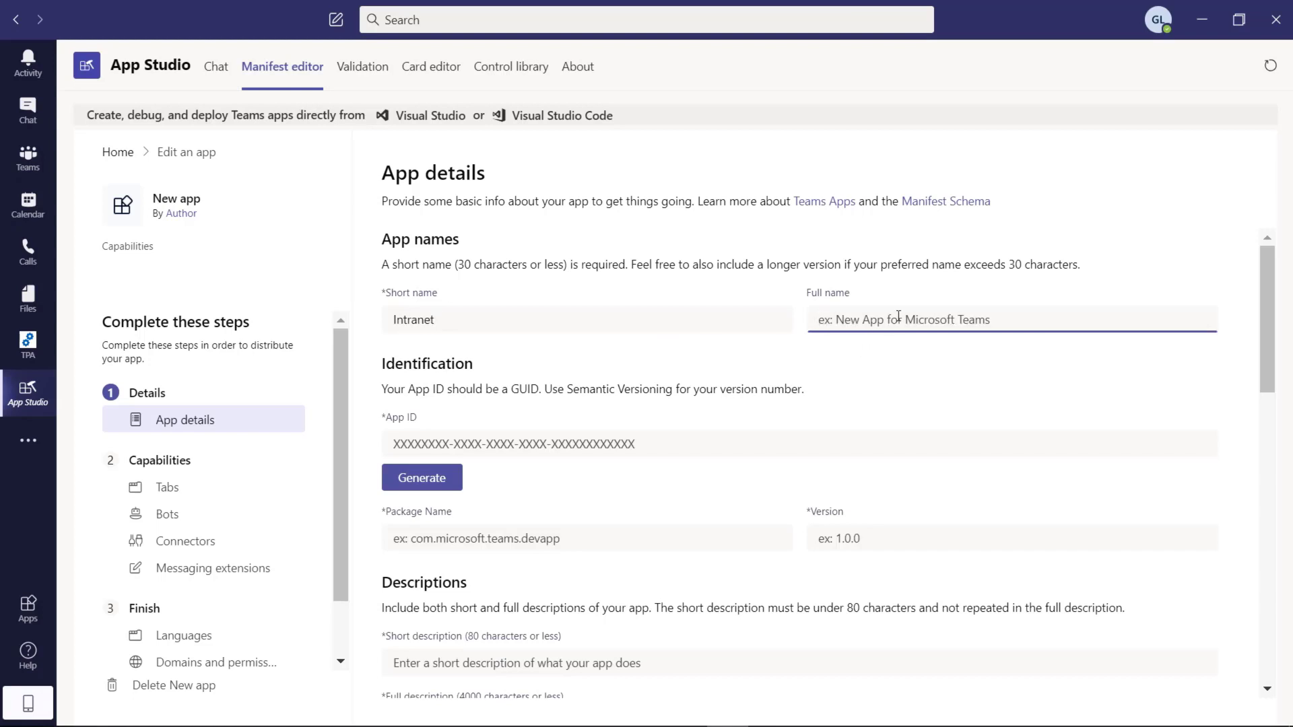
text(Intranet)
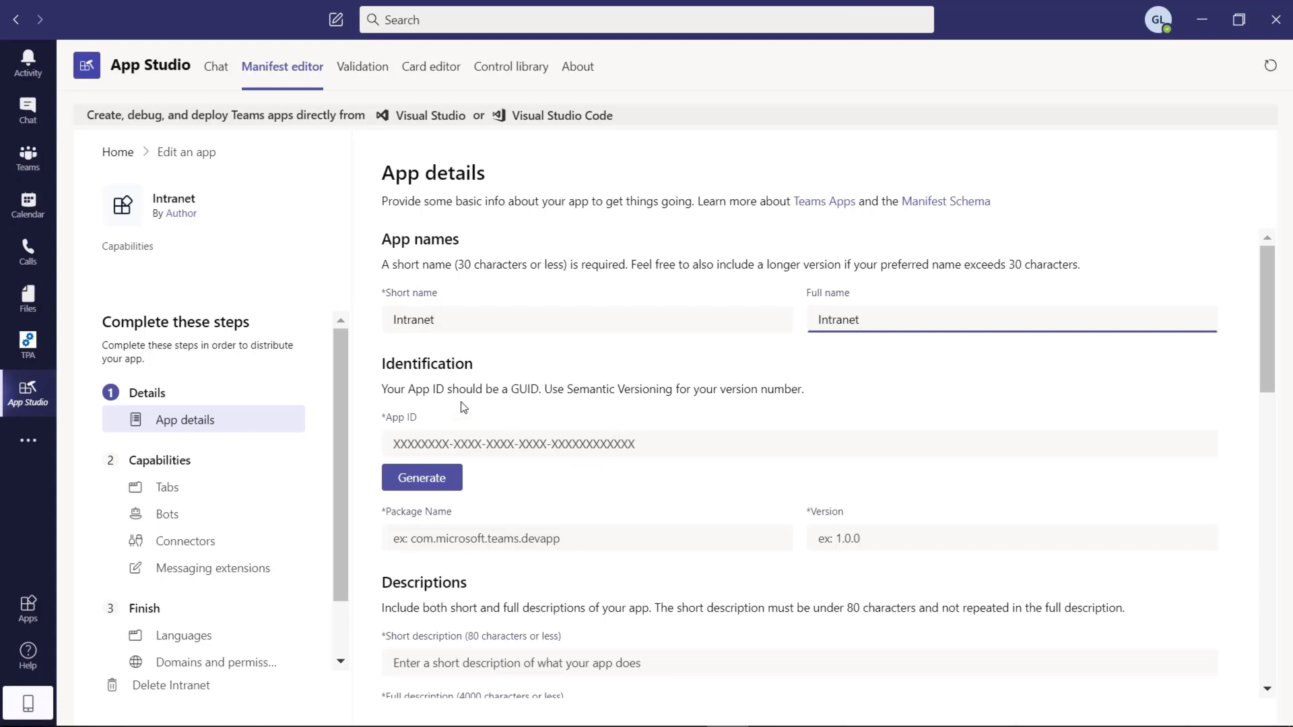
click(423, 479)
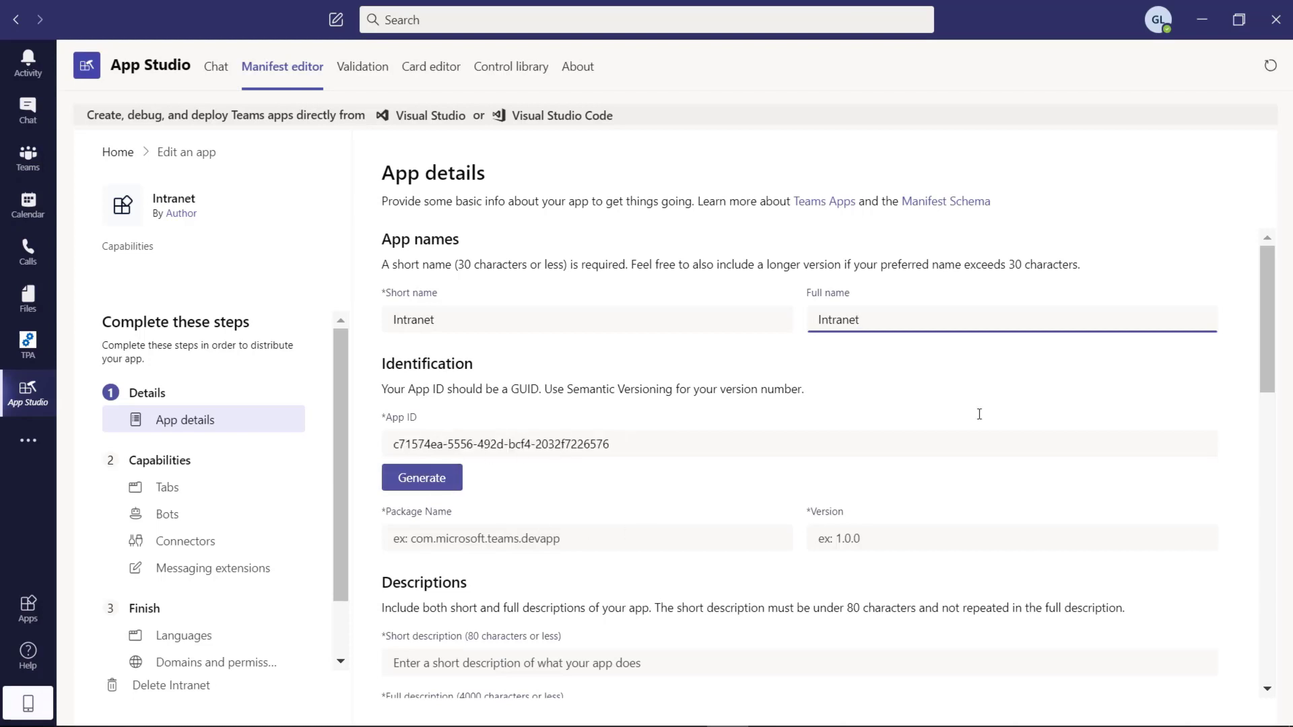
drag(1275, 332, 1267, 373)
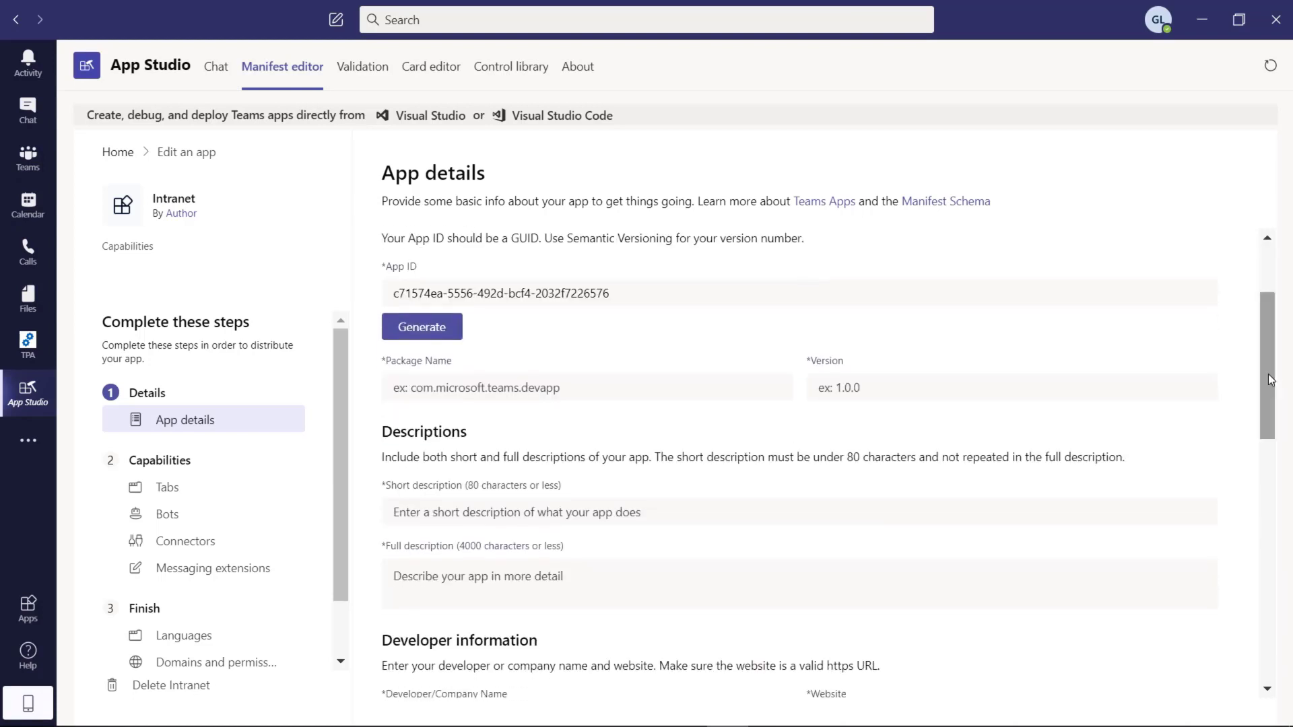
click(904, 385)
text(1.0.0)
Step: Enter package name com.contoso.corporatenews and "Corporate news" as short and full descriptions
click(564, 384)
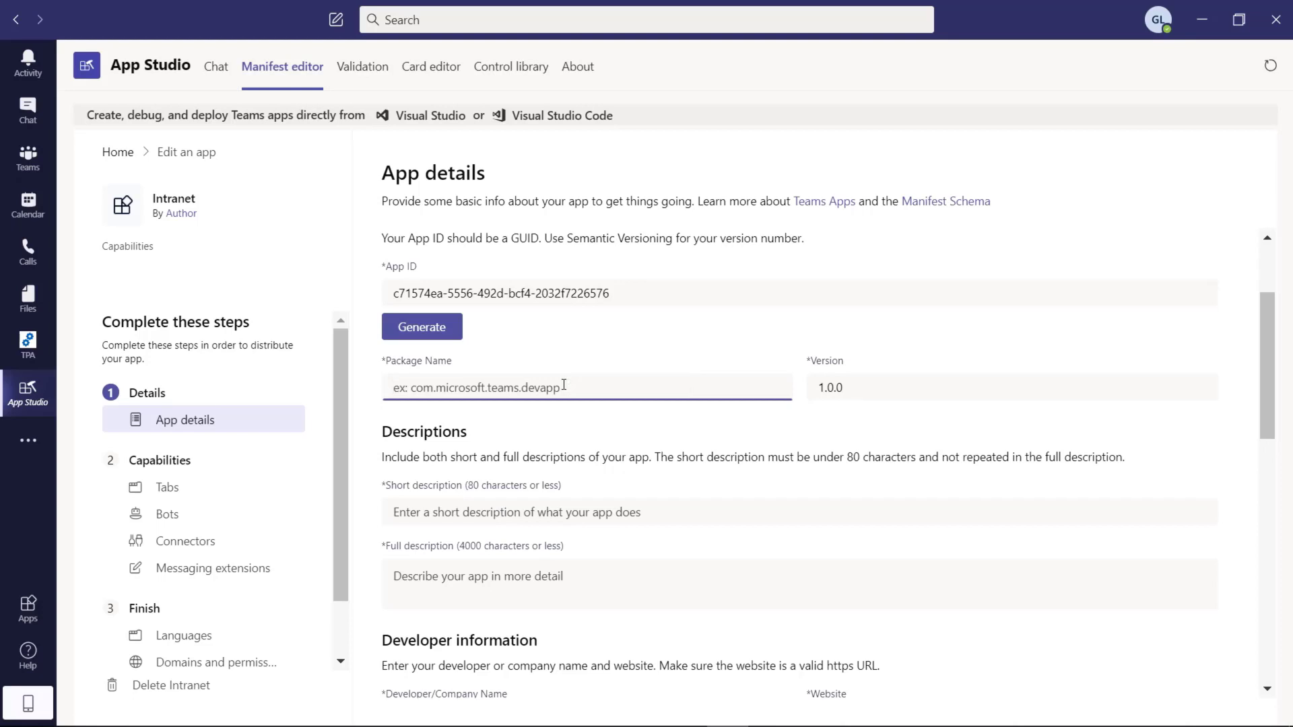
text(com.contosed)
key(BackSpace)
text(o.corporatenews)
click(573, 506)
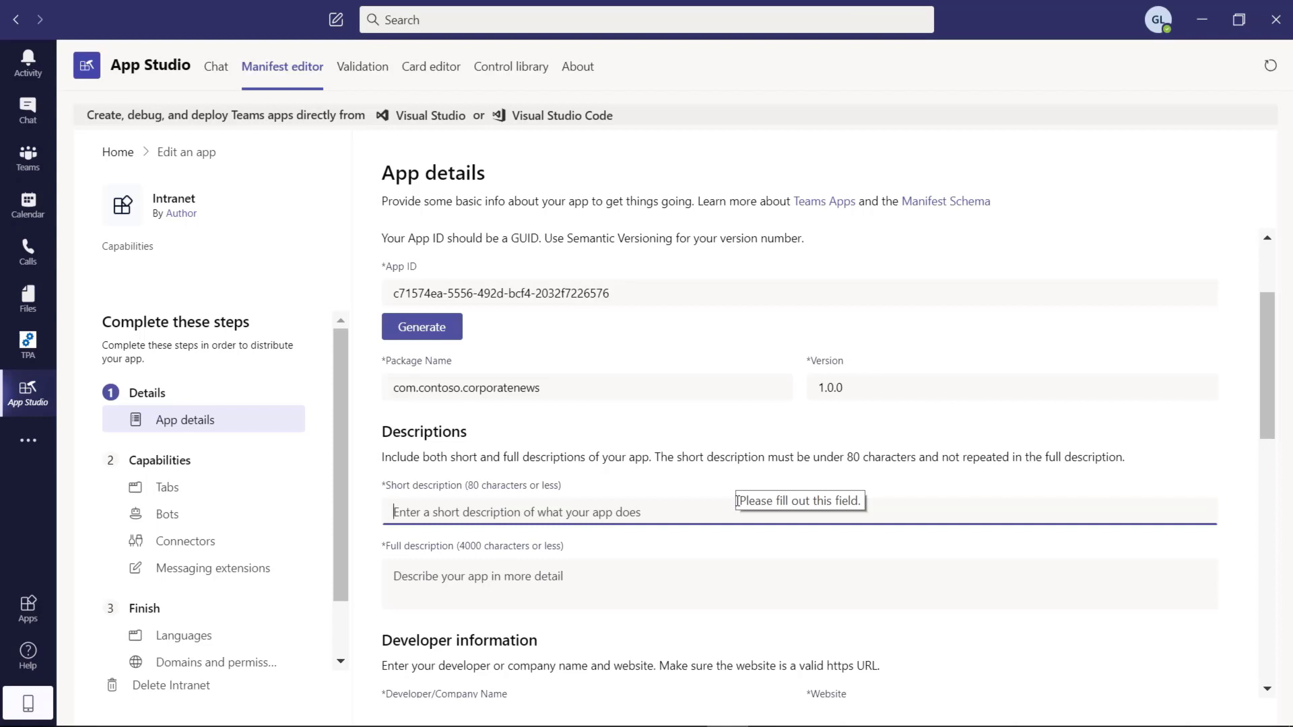
text(Corporate)
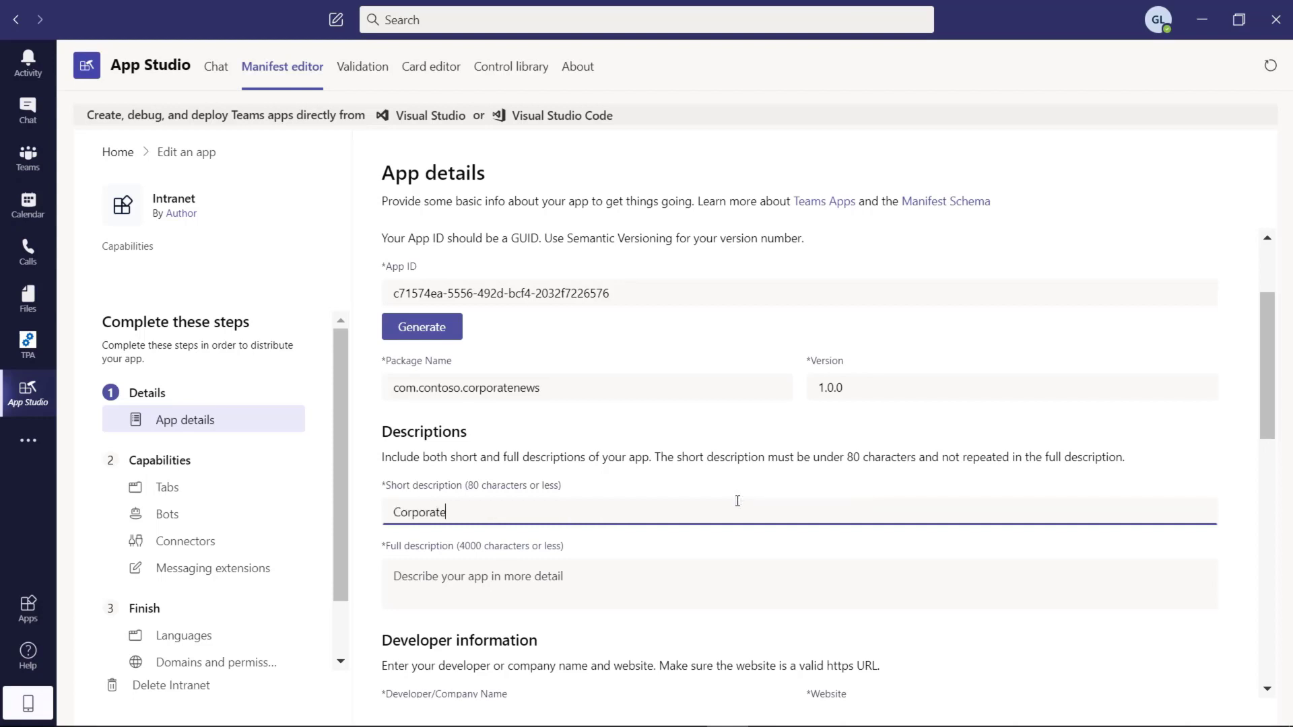
text( news)
click(621, 600)
text(Corporate news)
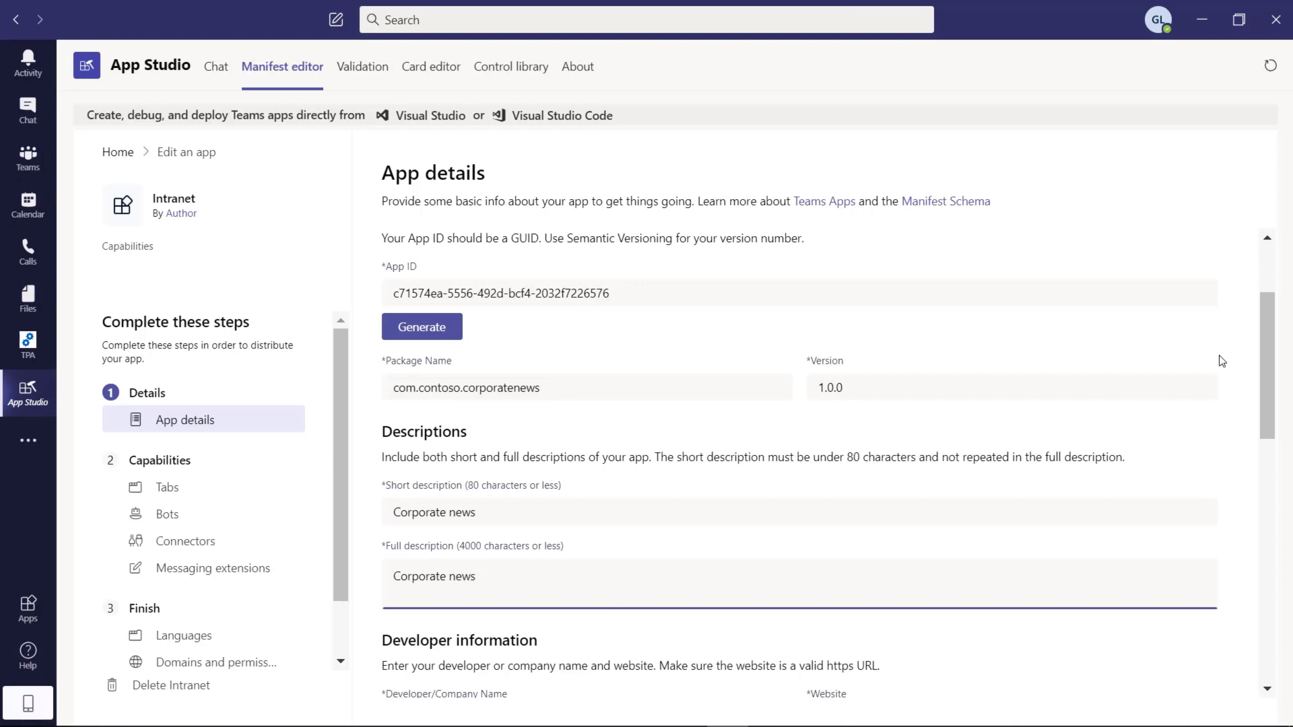
drag(1267, 362, 1268, 489)
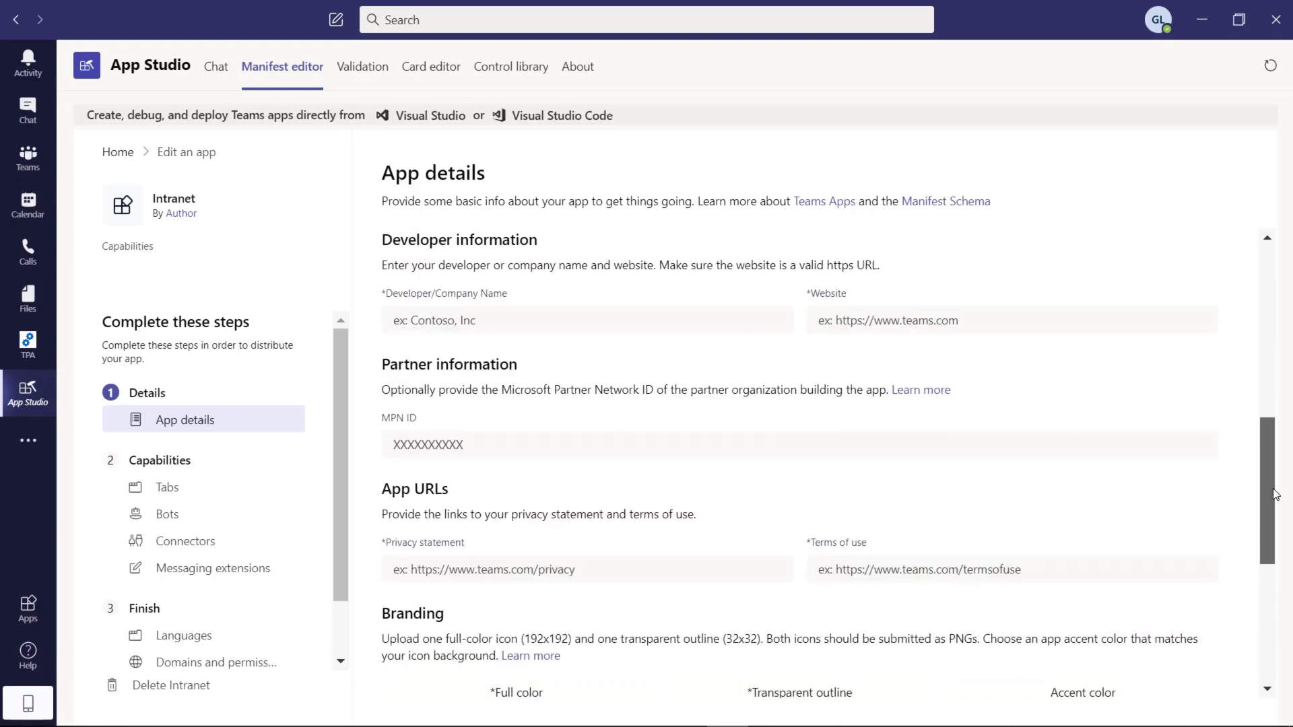
click(527, 321)
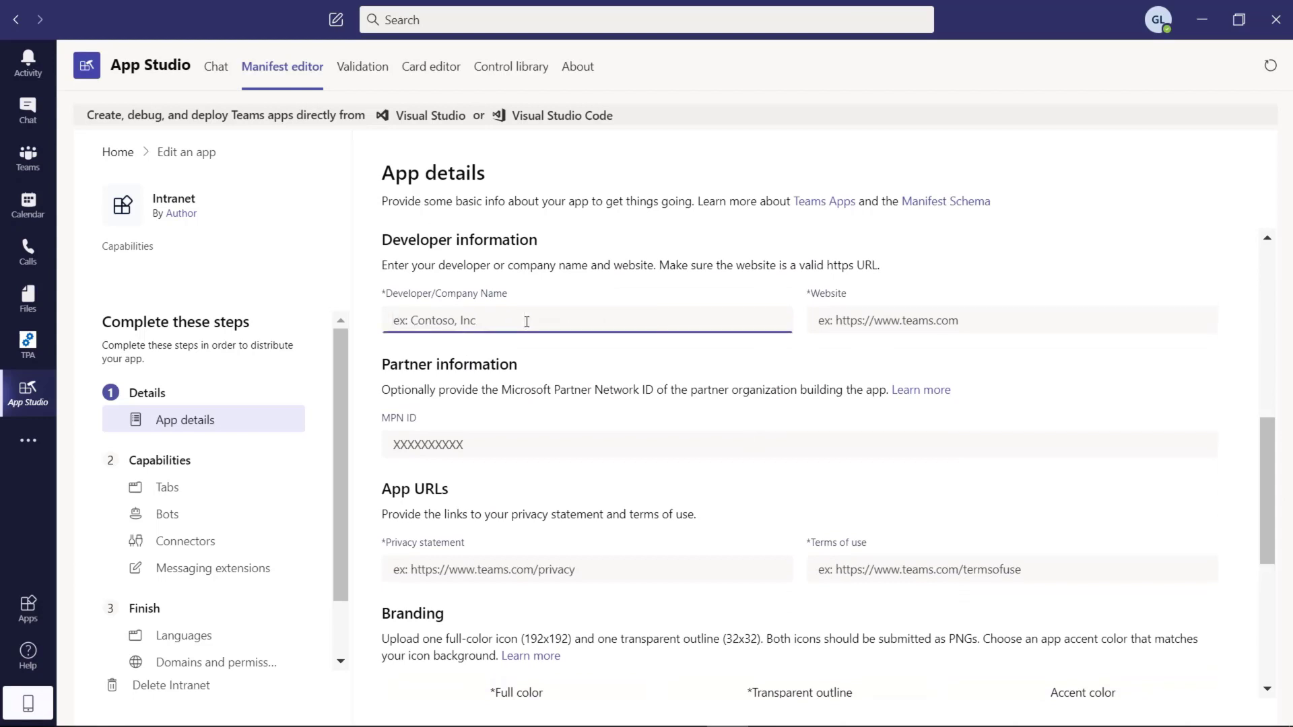
text(Contoso)
click(966, 319)
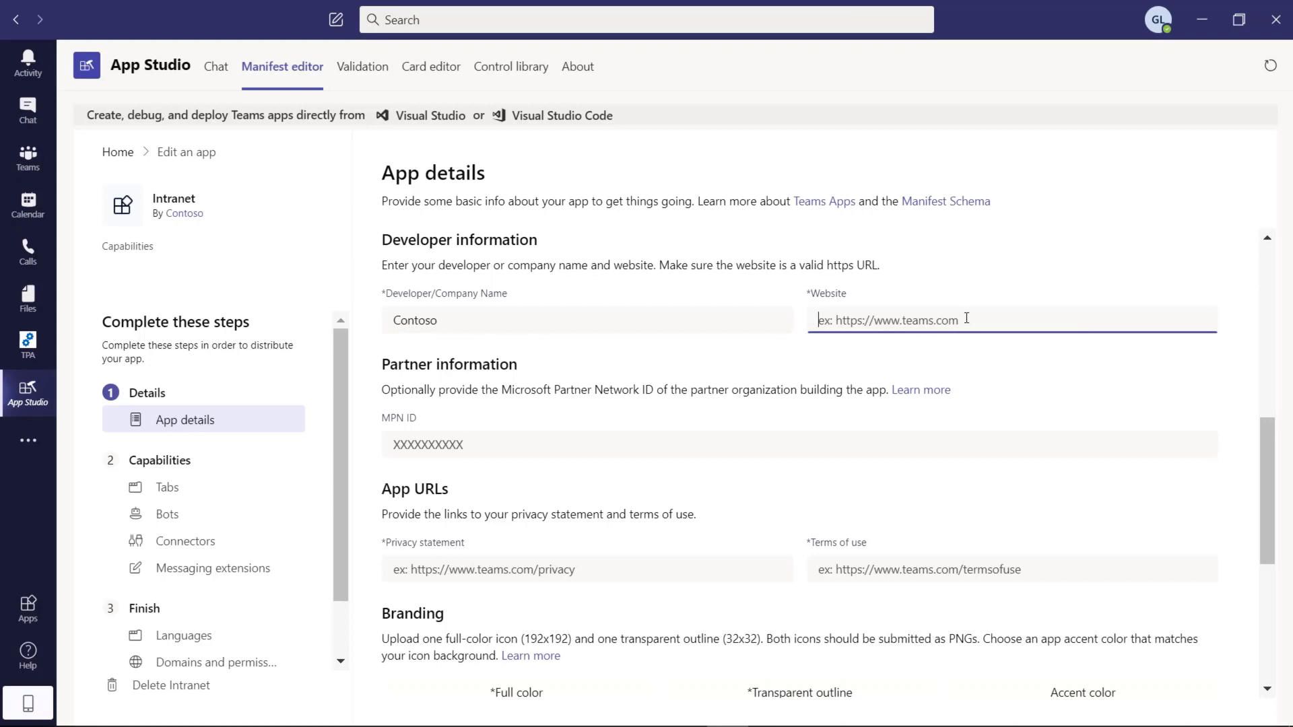
text(ww.w)
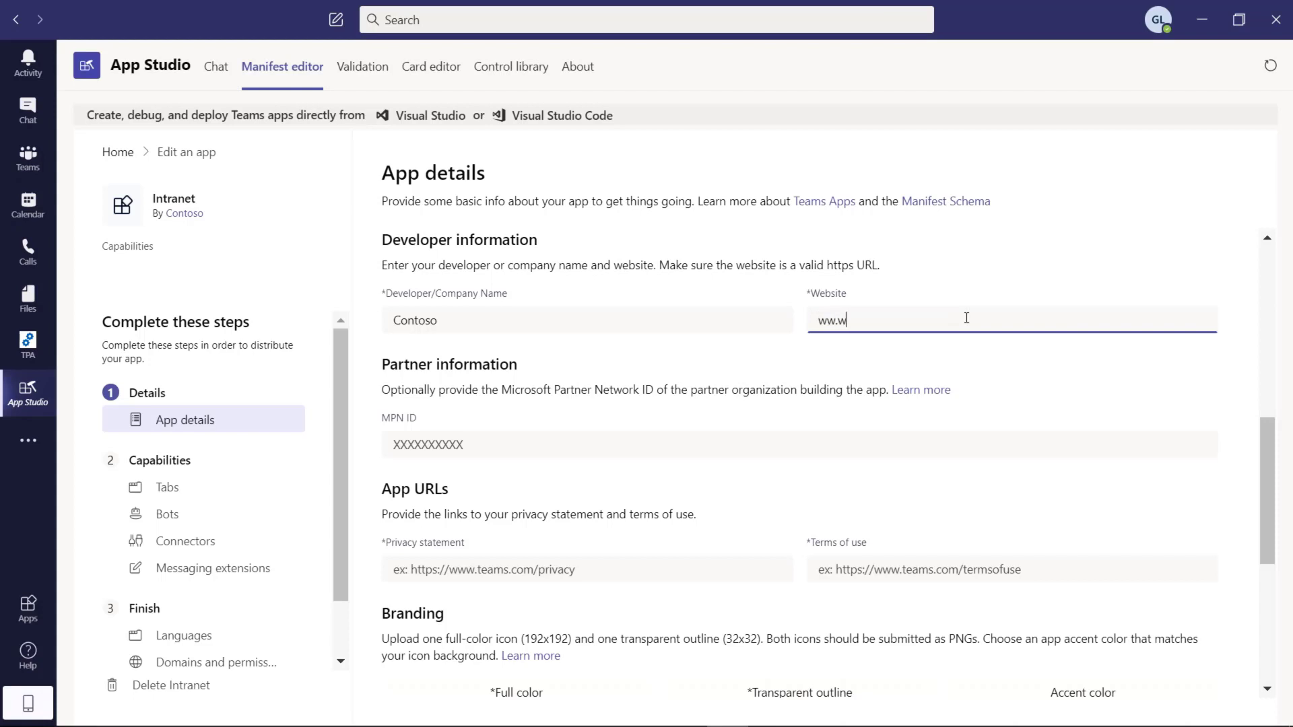
key(BackSpace)
text(w.contoso.com)
click(522, 443)
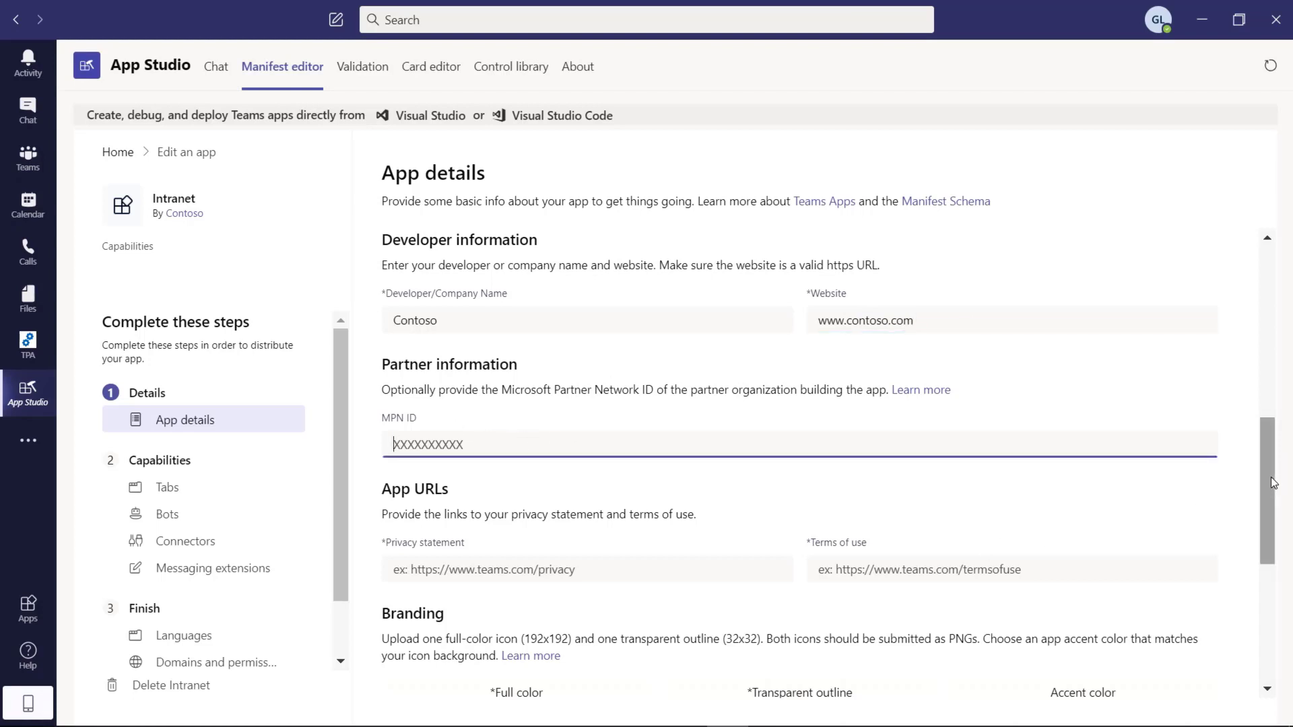
drag(1270, 476, 1272, 521)
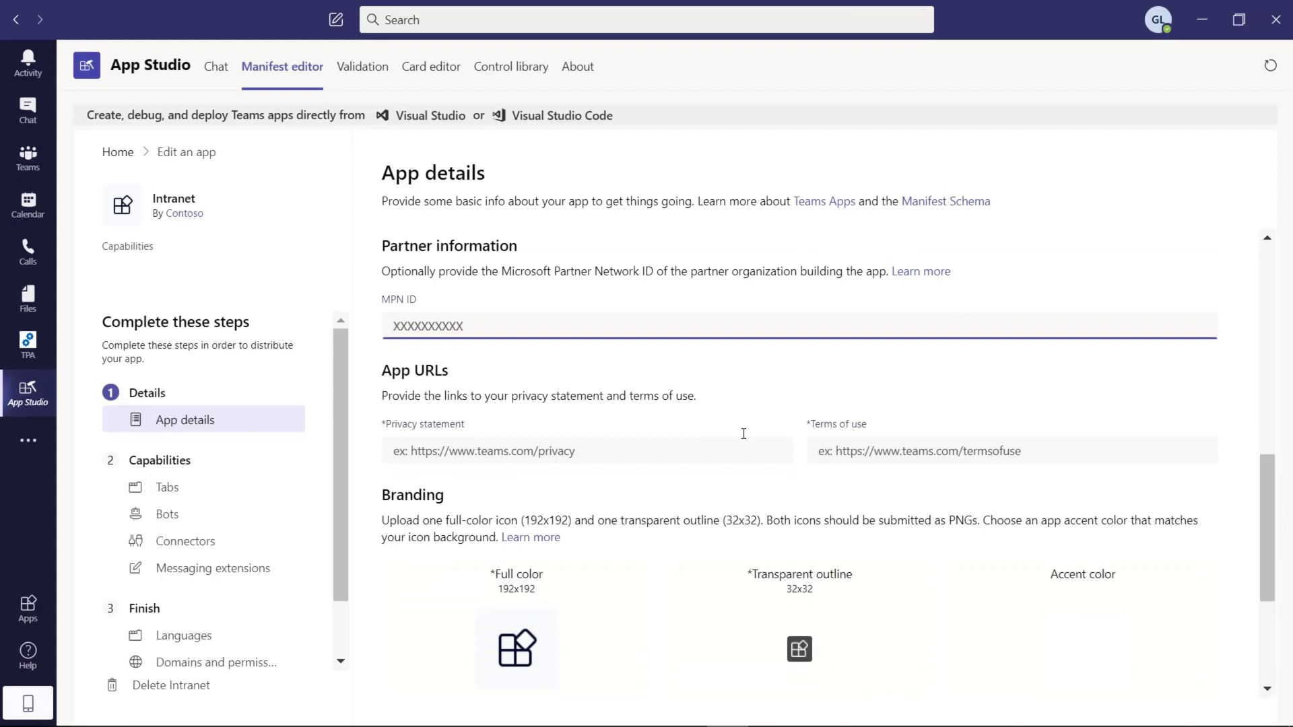
click(569, 447)
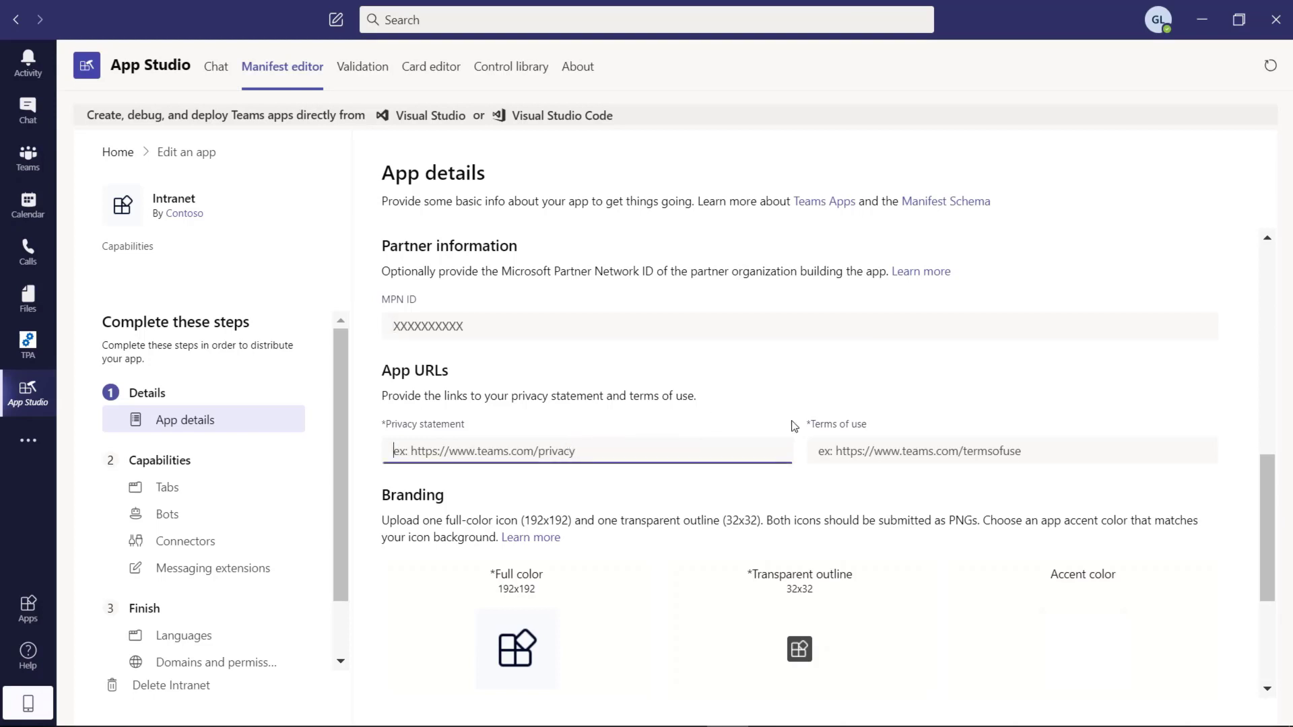
text(ww)
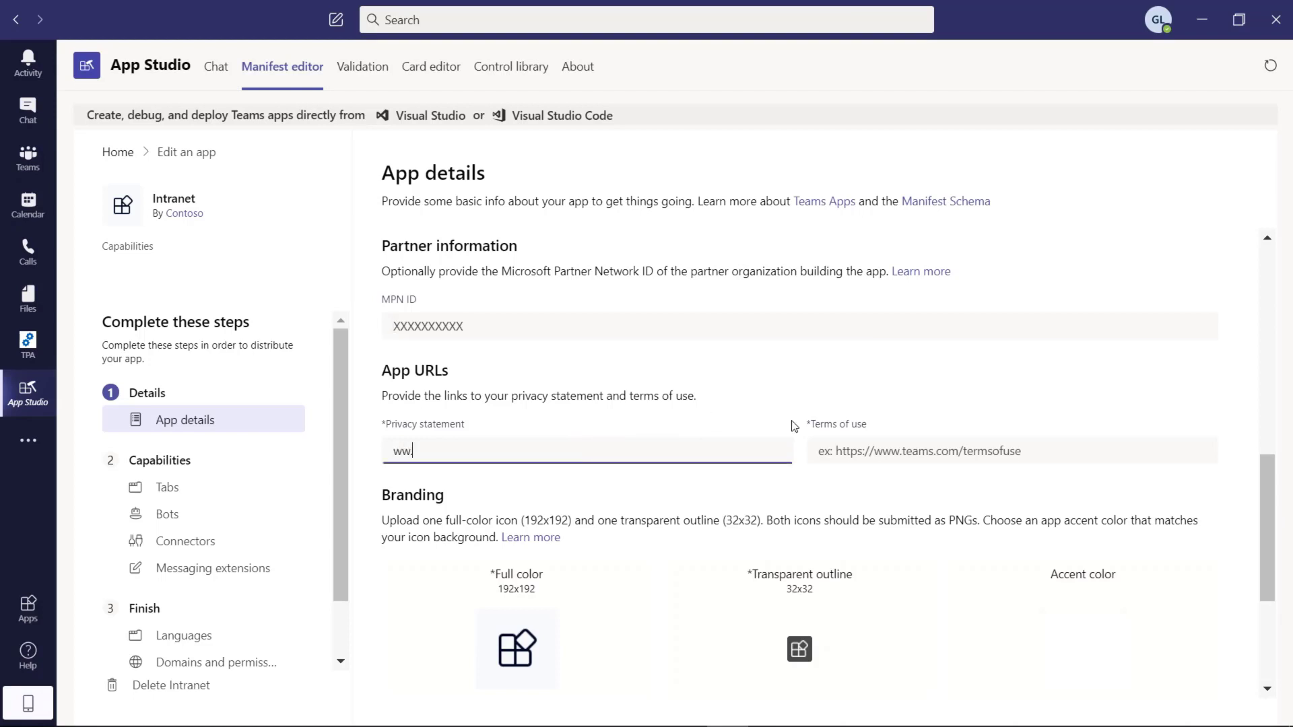
text(w.contoso.com/privacy)
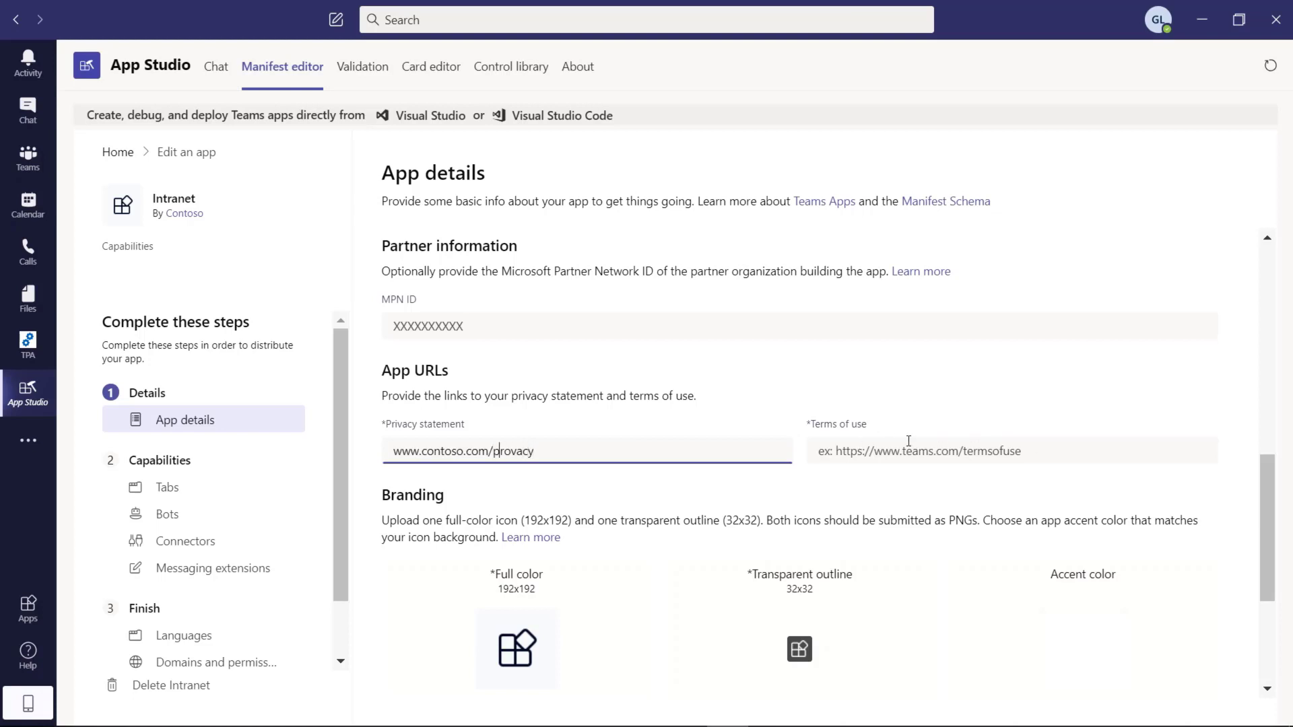
key(Right)
key(Delete)
text(i)
click(963, 445)
drag(641, 444, 260, 458)
key(ctrl+c)
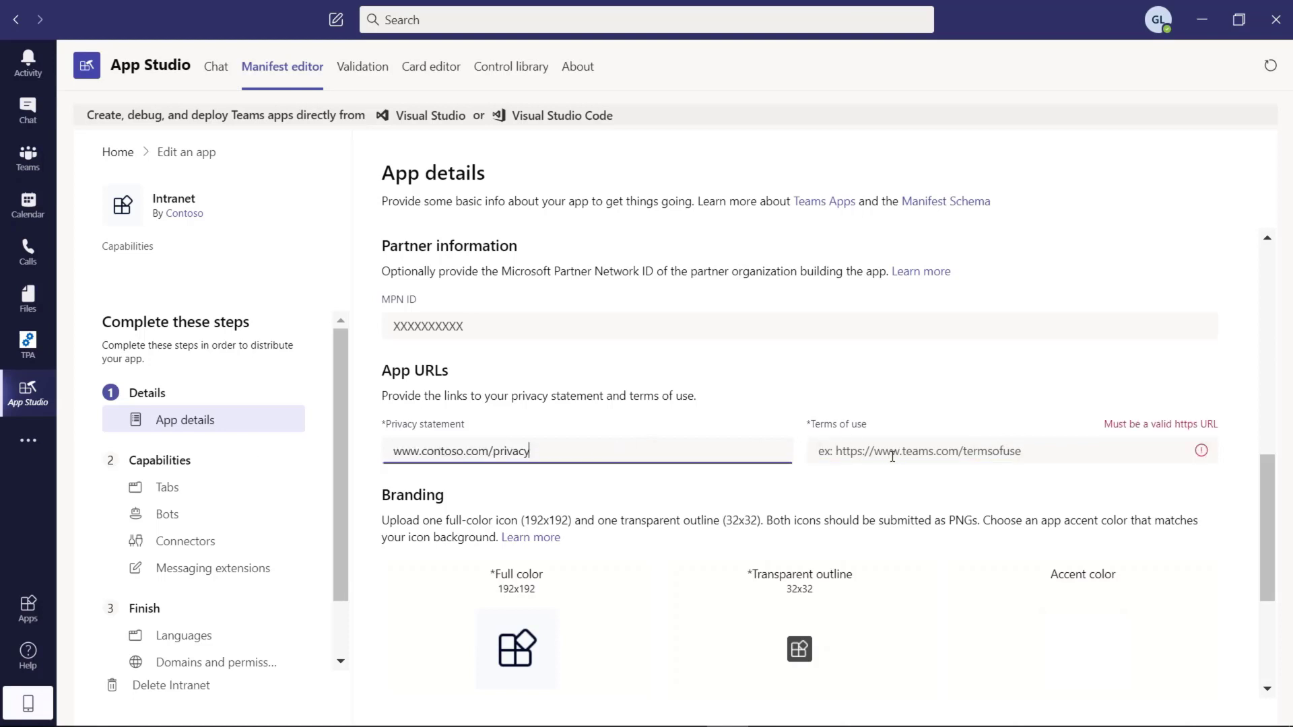
click(894, 450)
key(ctrl+v)
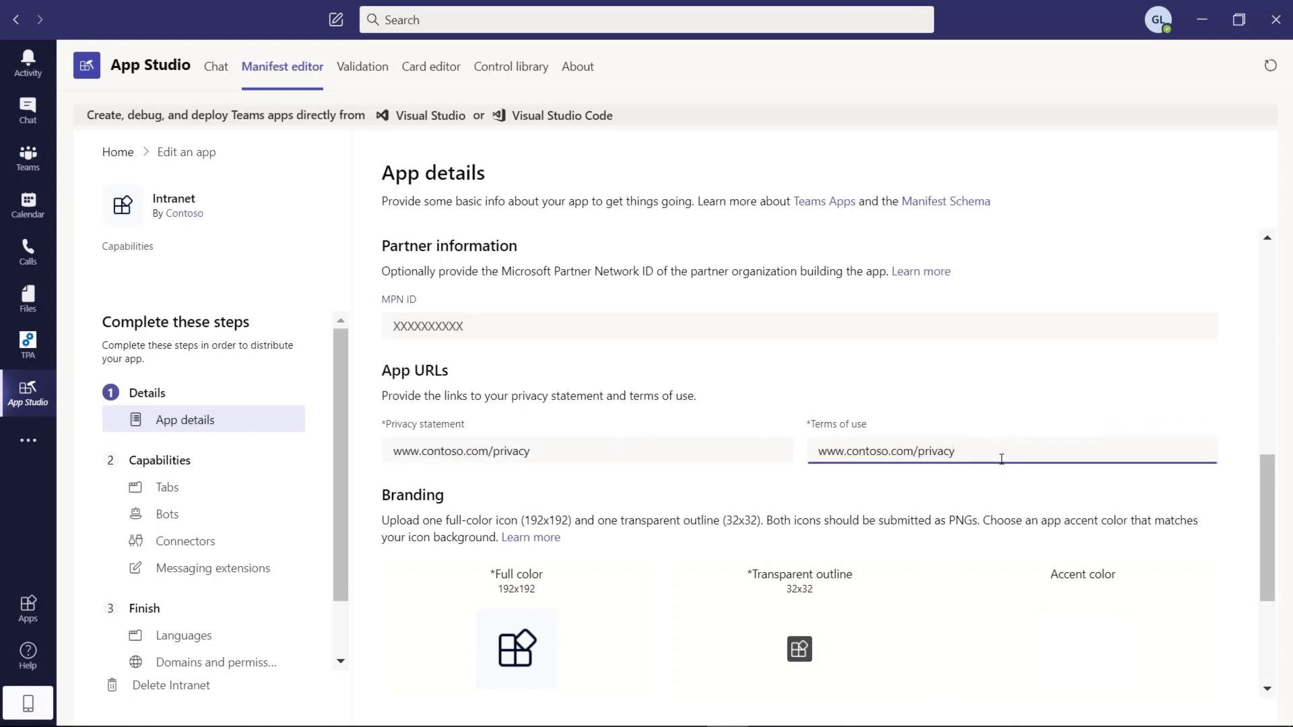
key(BackSpace)
key(BackSpace)
key(BackSpace)
key(BackSpace)
key(BackSpace)
key(BackSpace)
key(BackSpace)
text(tou)
drag(1271, 516, 1253, 565)
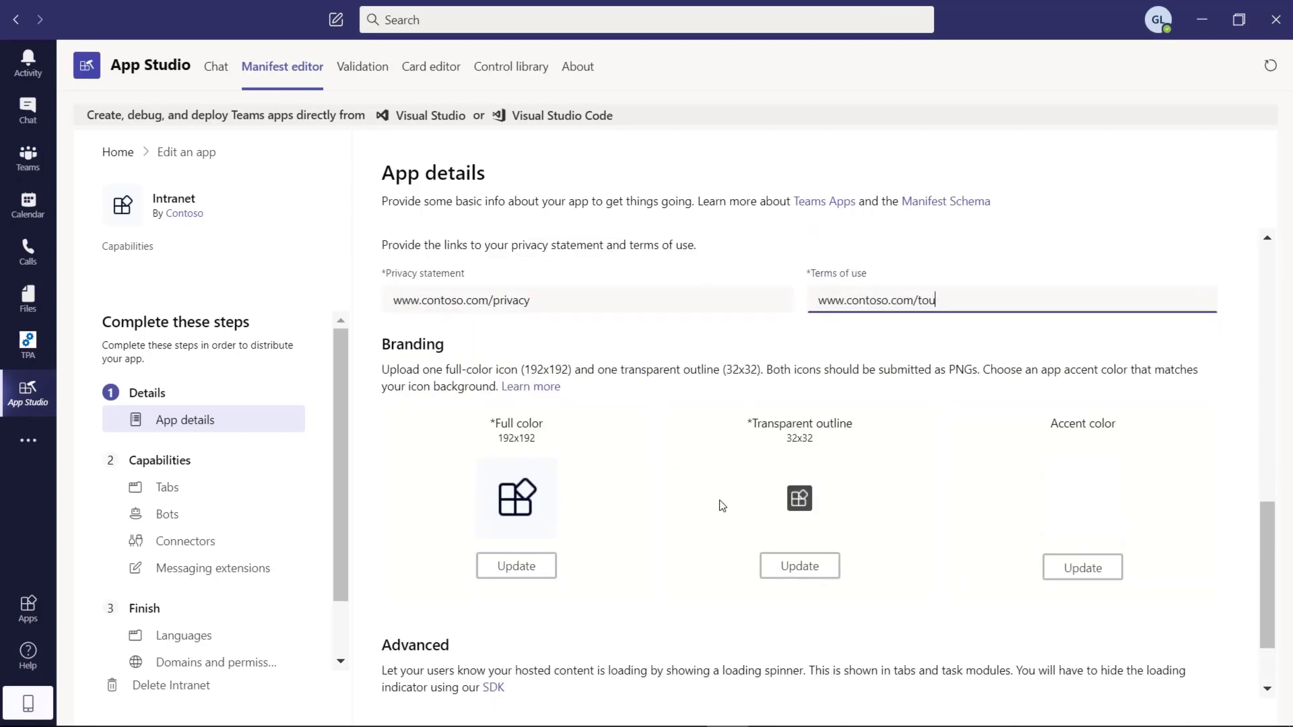
Step: Replace the full-colour icon with Full_Icon.png from c:\temp
click(525, 576)
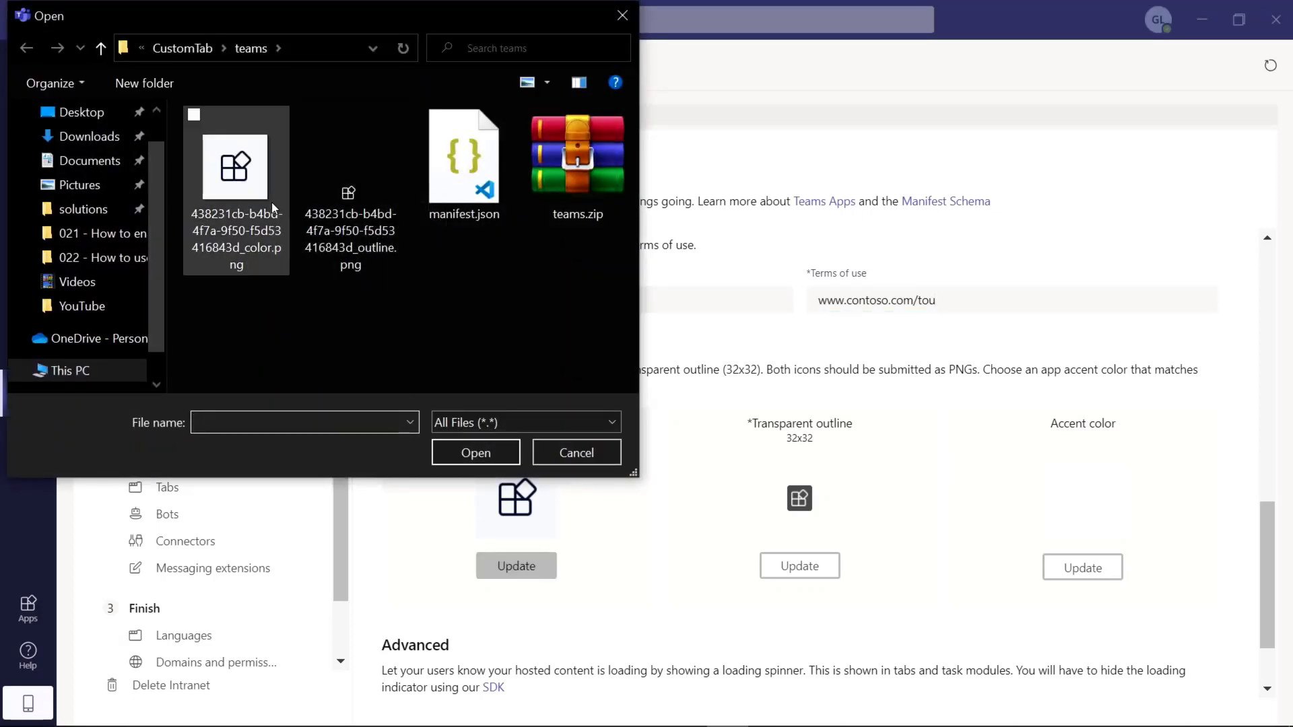
click(78, 138)
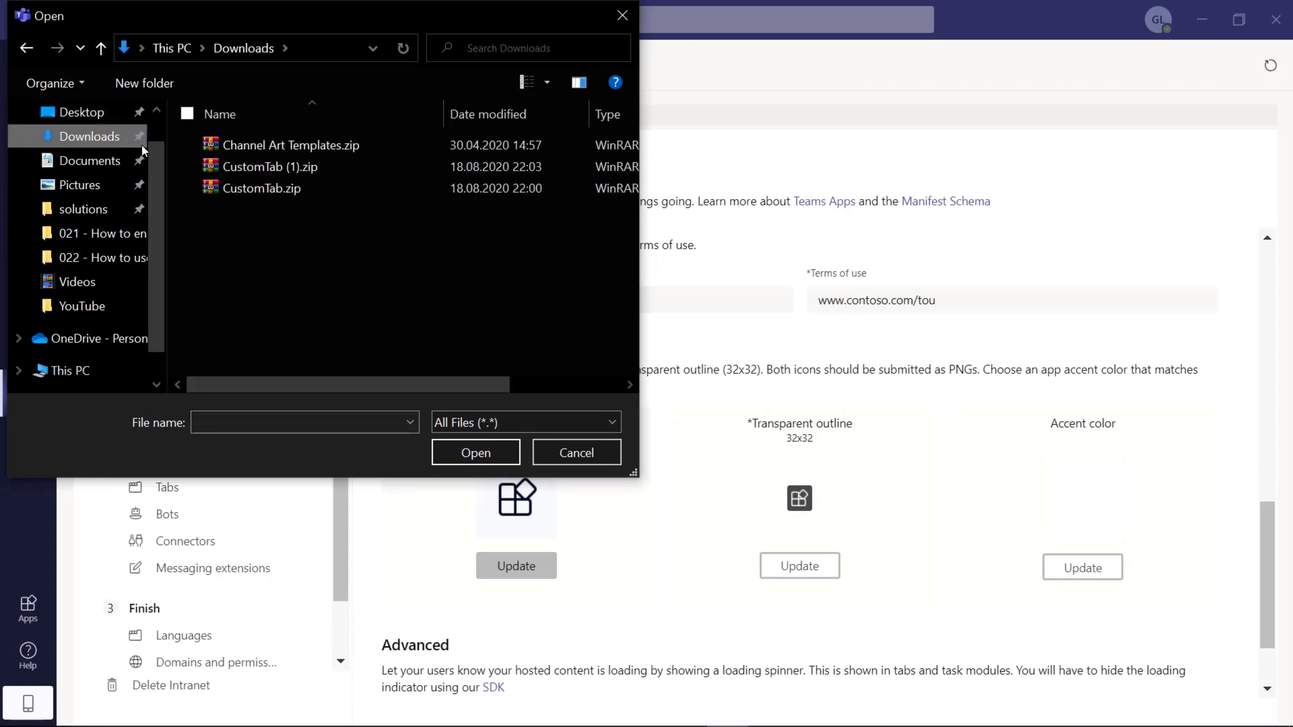
click(321, 39)
text(c:	emp)
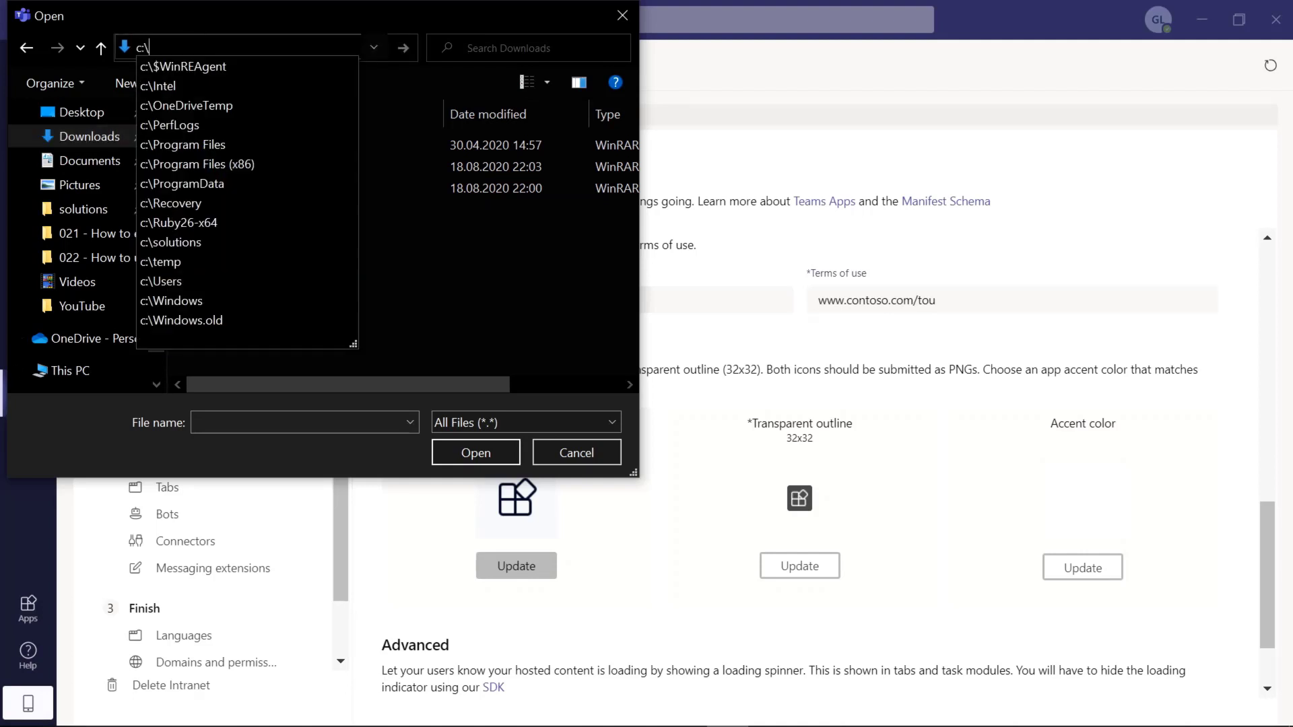
key(Return)
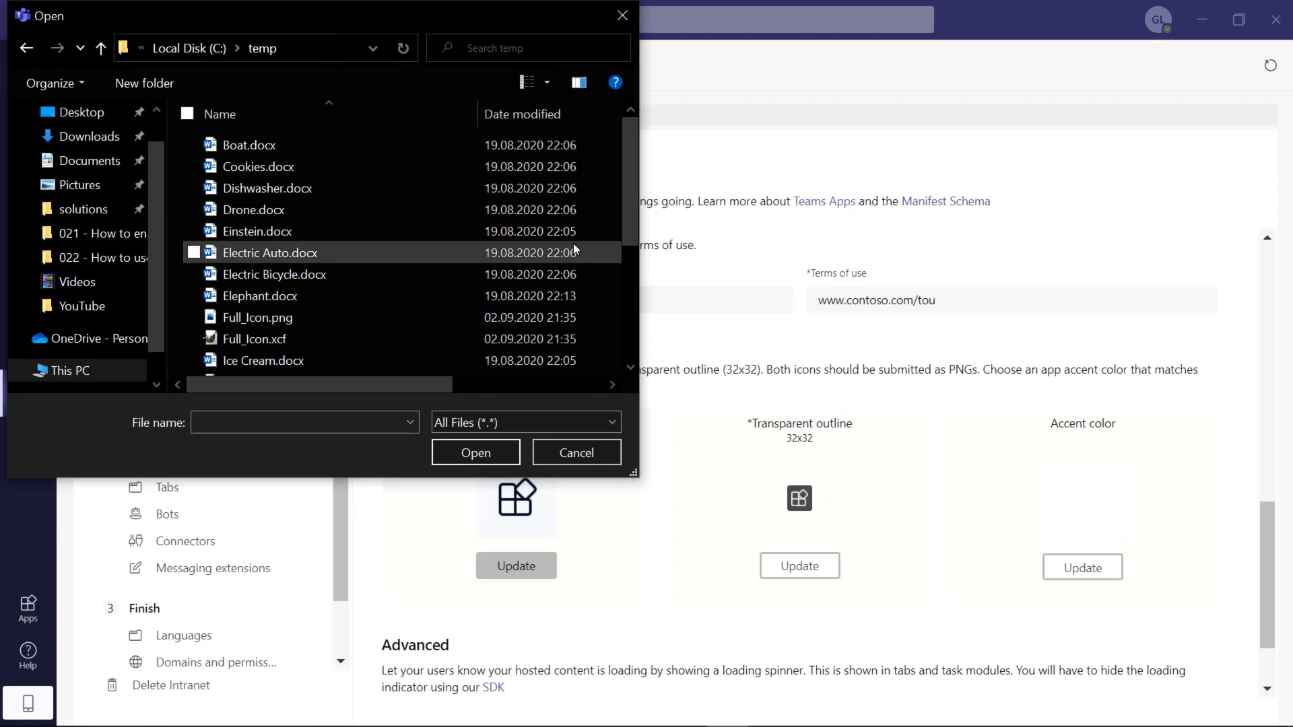
drag(626, 215, 632, 333)
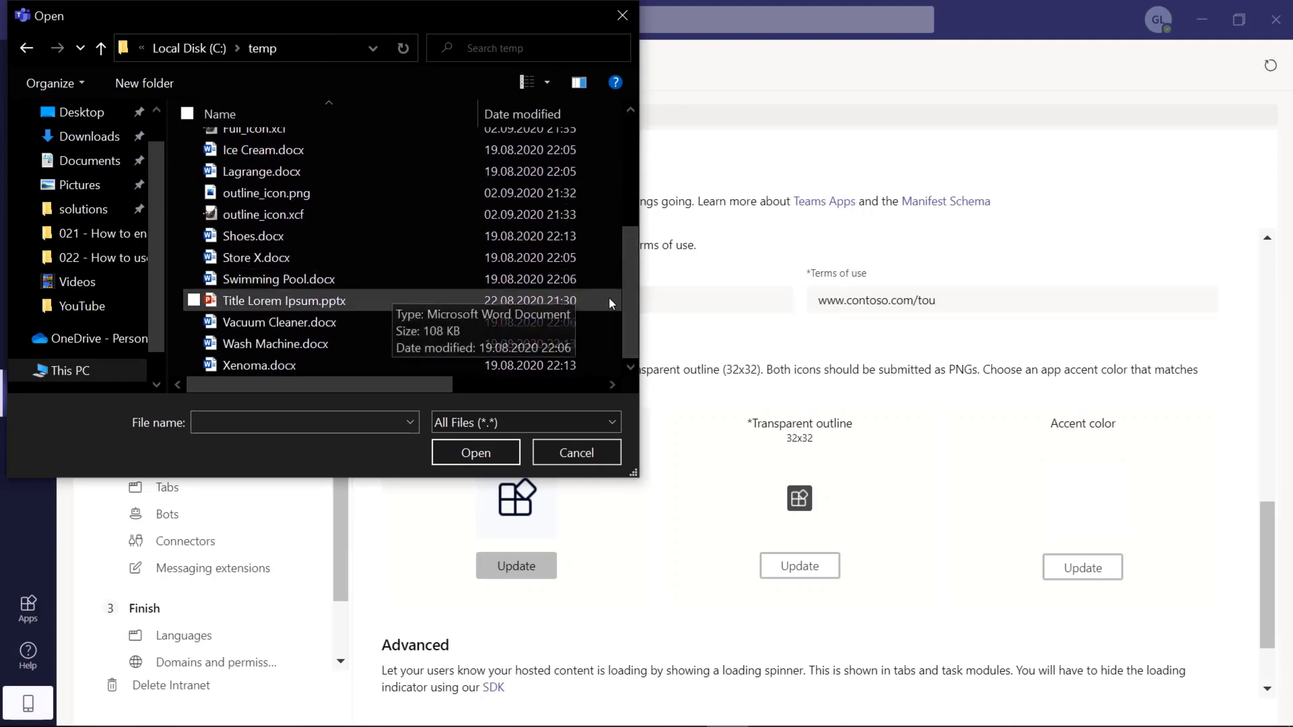
drag(629, 306, 624, 212)
click(291, 283)
click(290, 283)
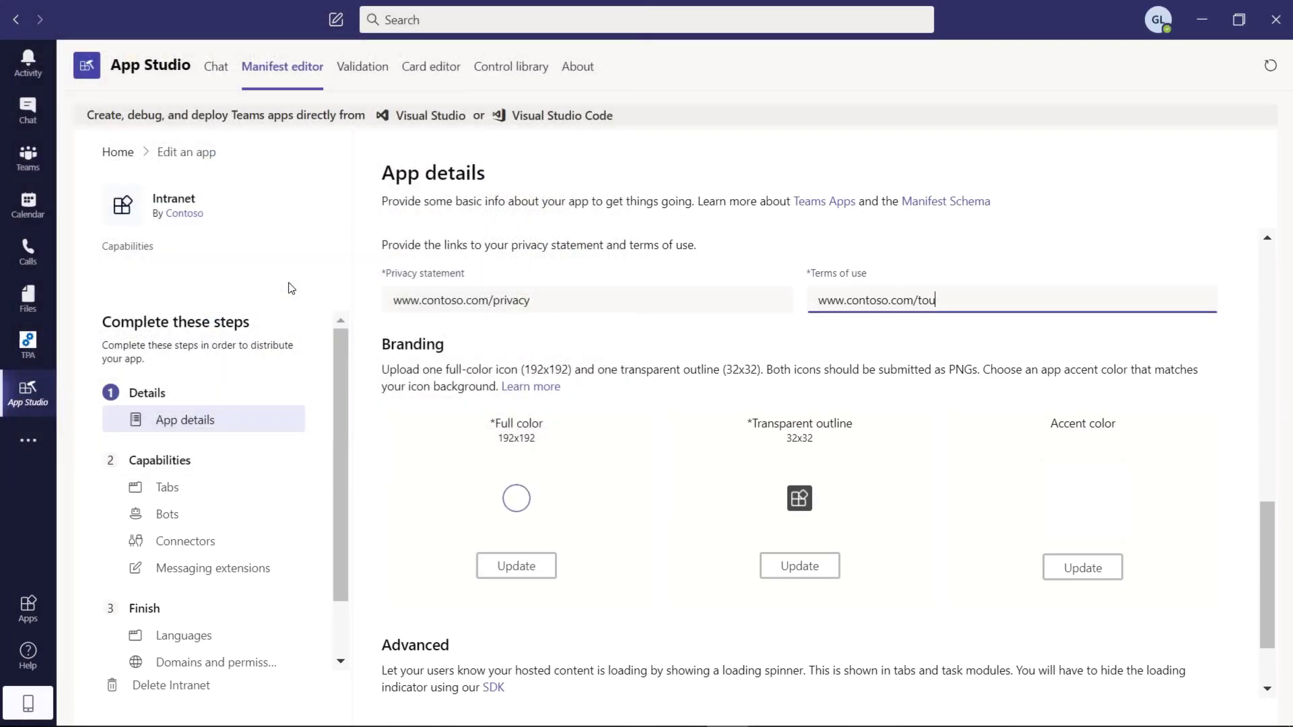
Step: Replace the transparent outline icon with outline_icon.png
click(797, 567)
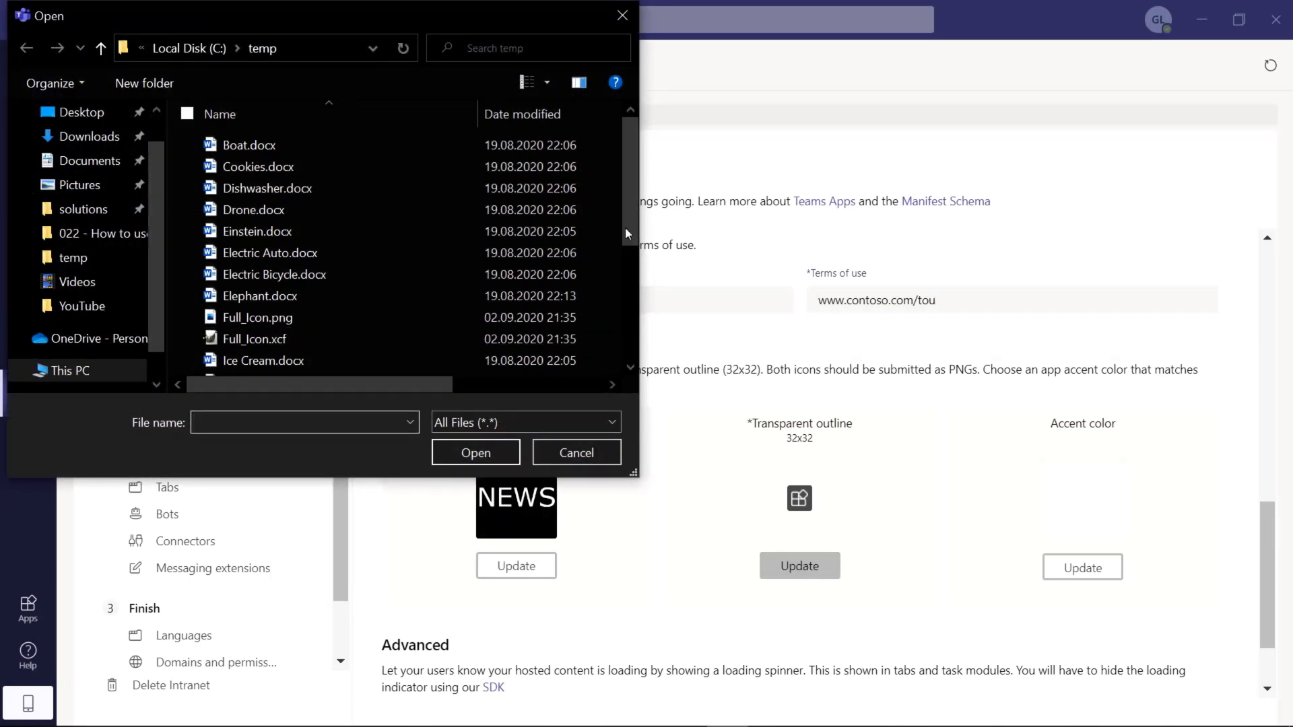
drag(632, 219, 633, 274)
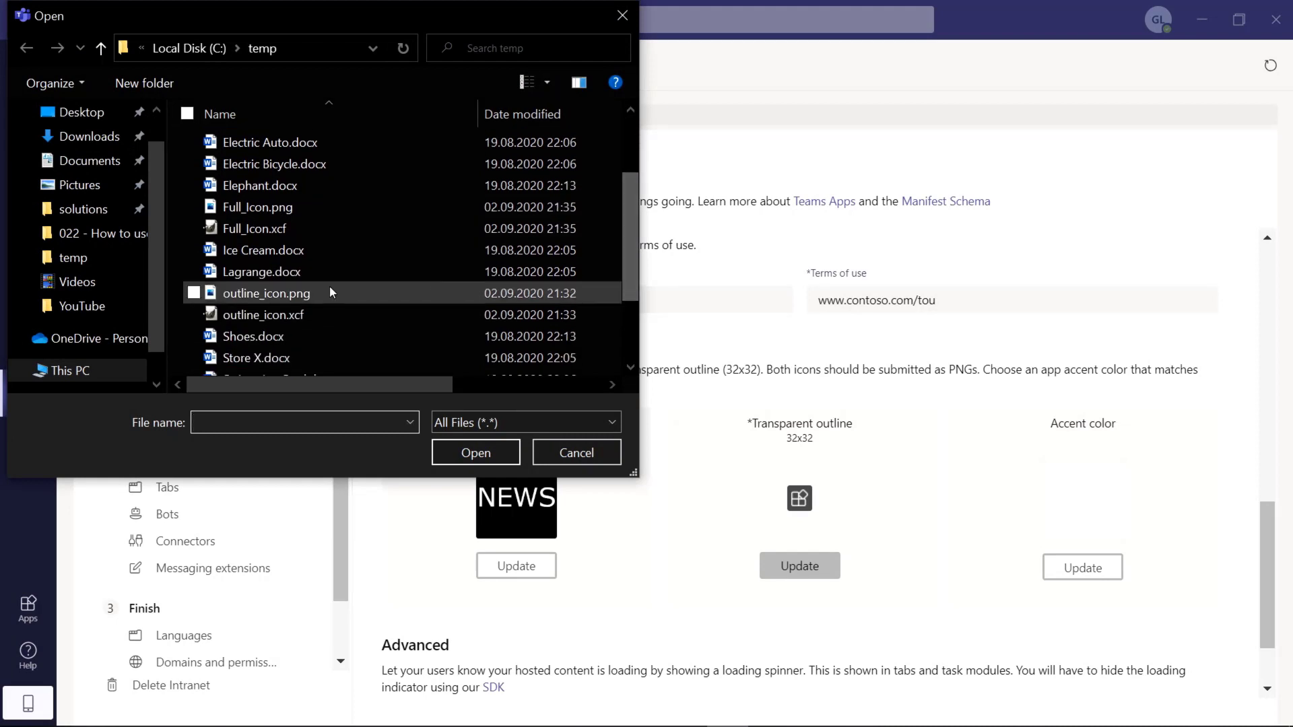
double_click(297, 295)
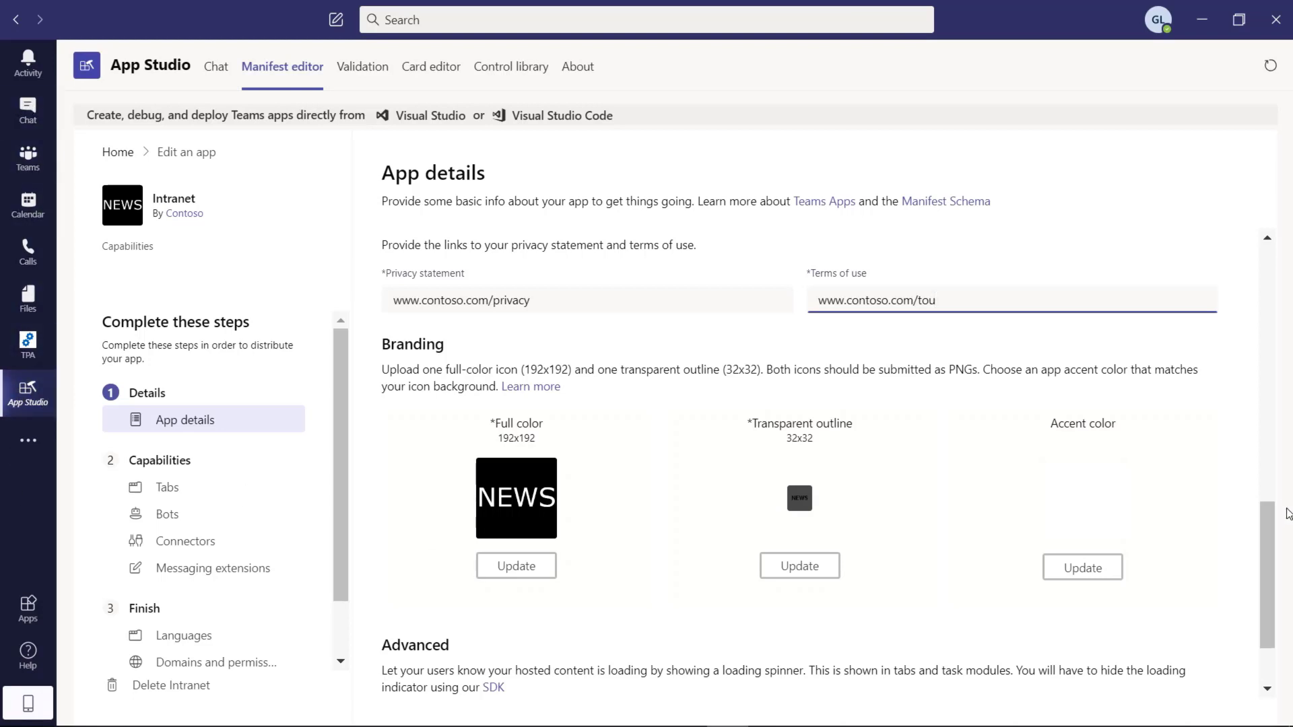
Step: Set and save the app's accent colour as grey #8B8B8B
scroll(1266, 539, down, 1)
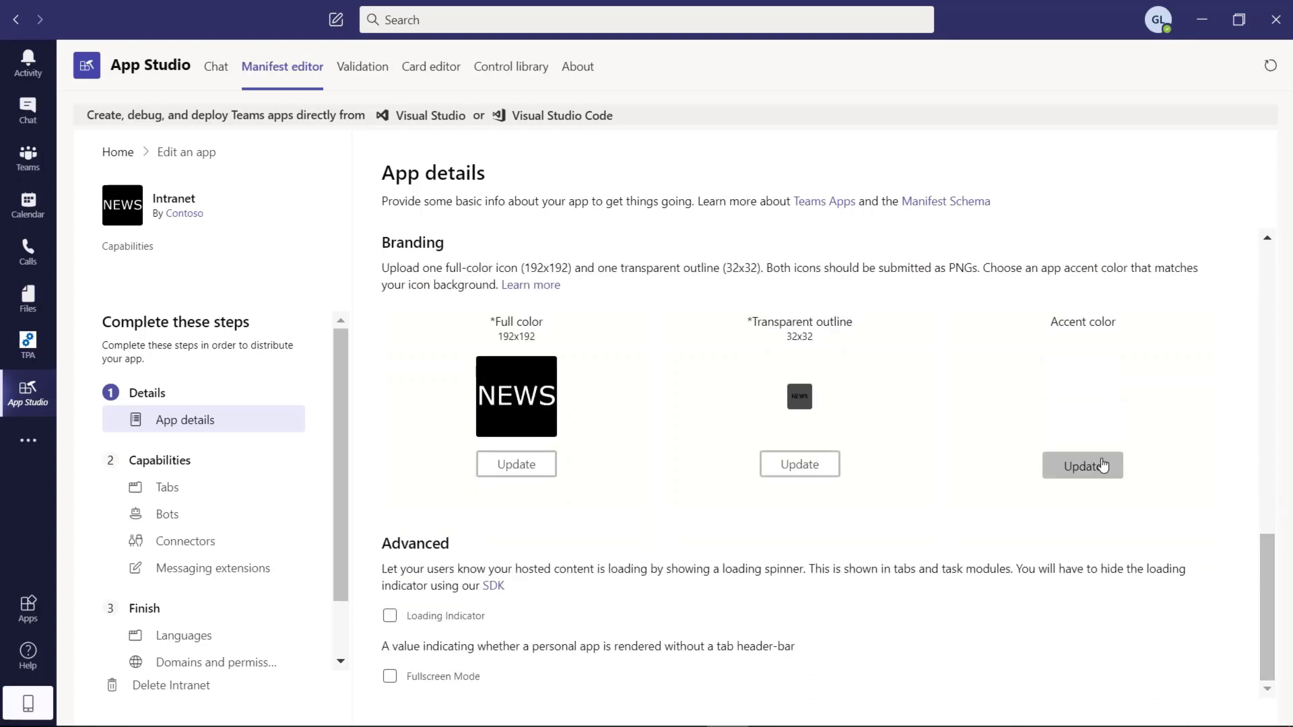
click(1102, 465)
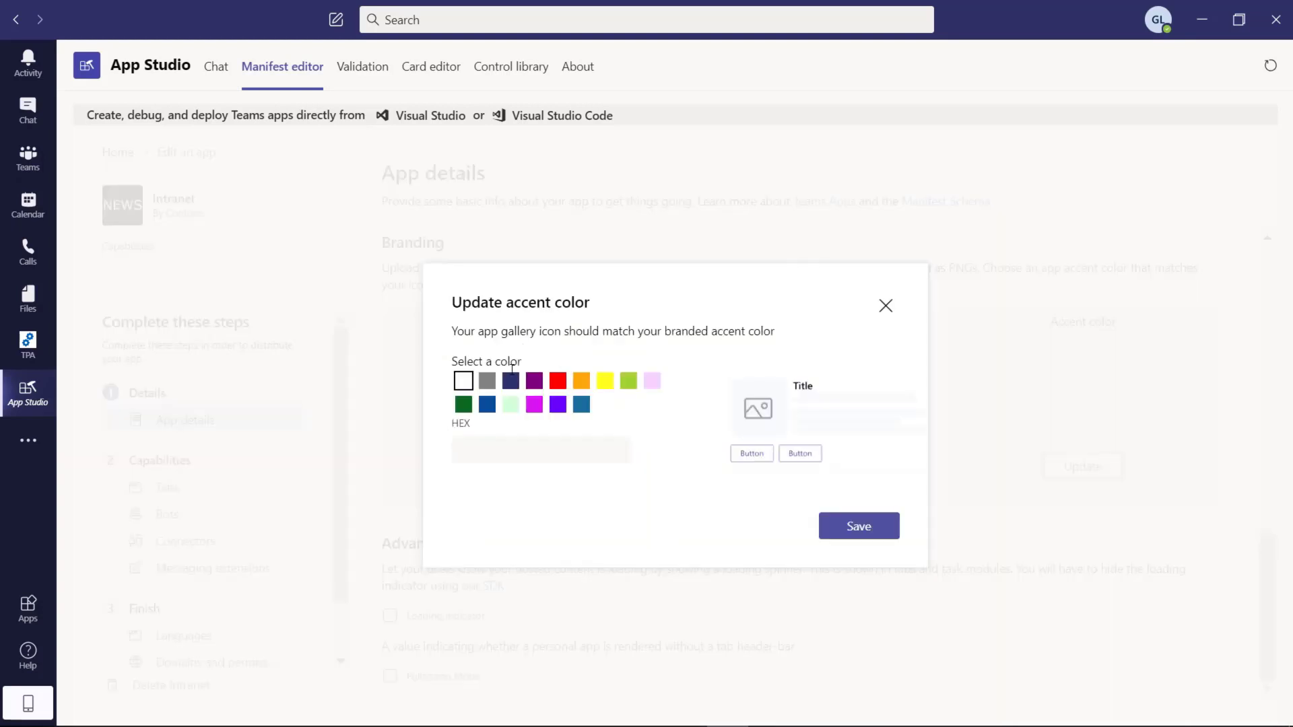
click(489, 381)
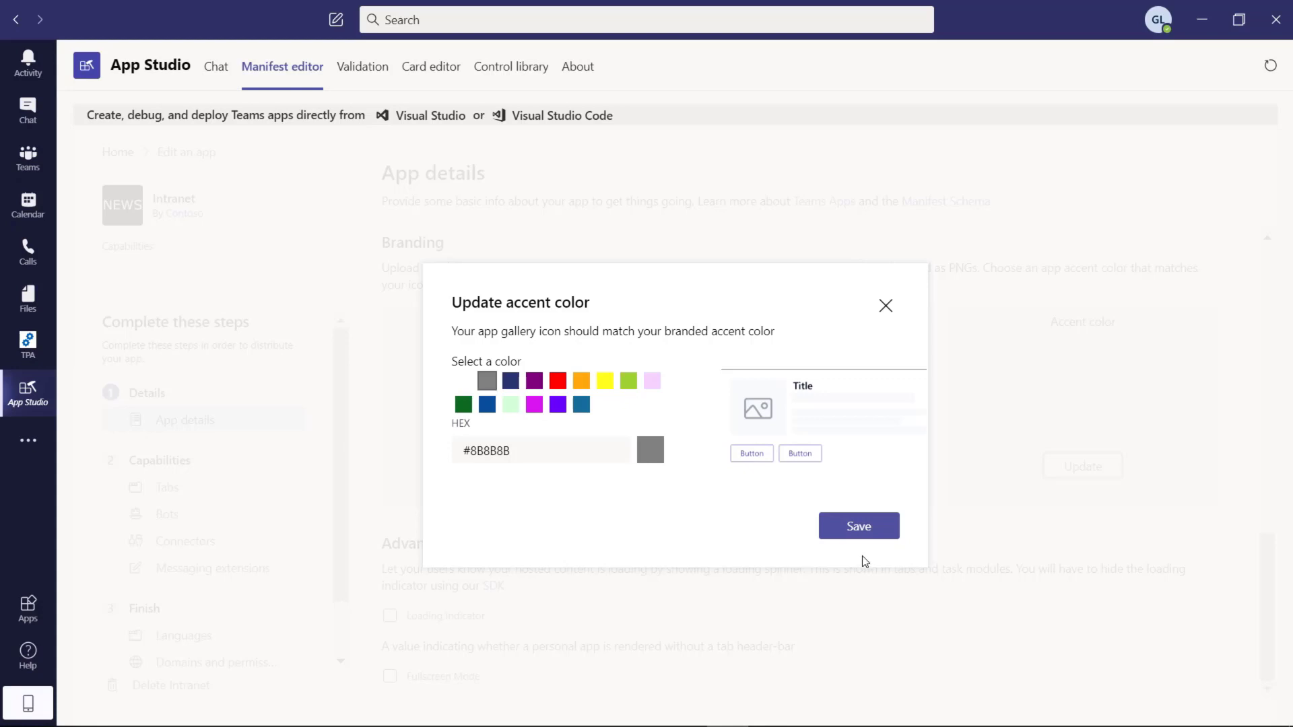
click(868, 529)
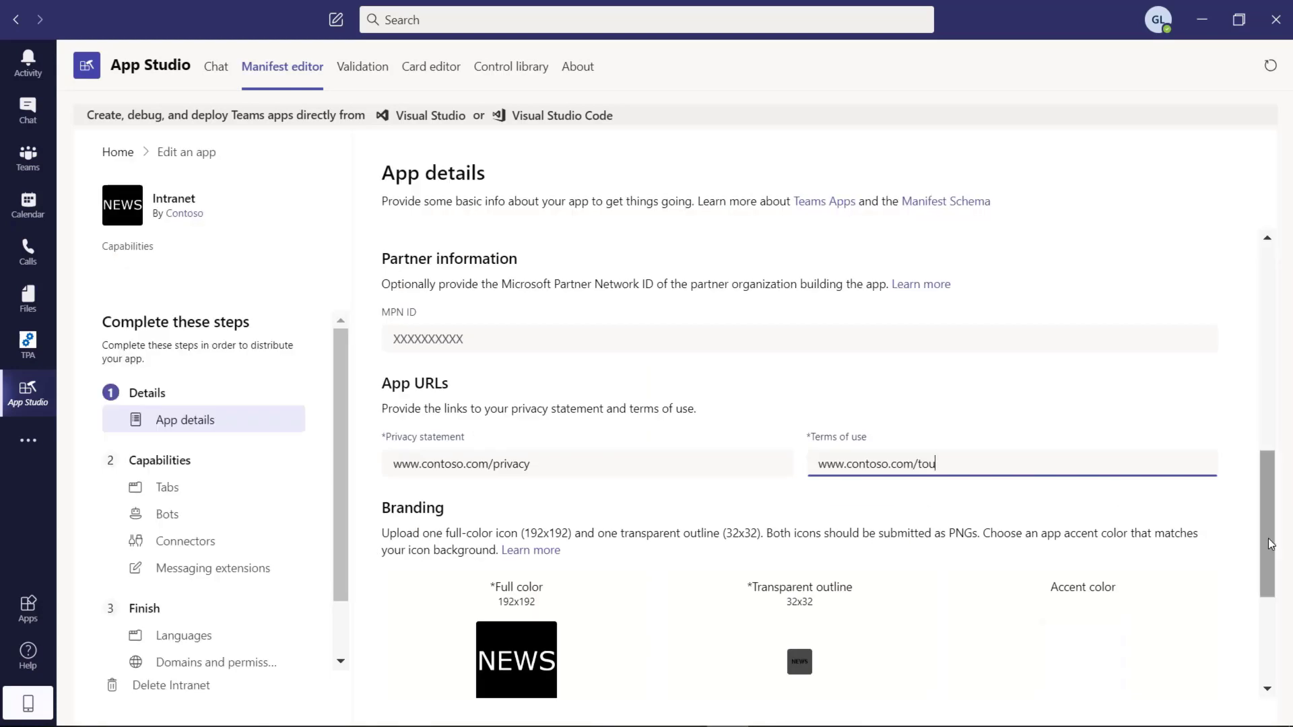
drag(1269, 544, 1256, 662)
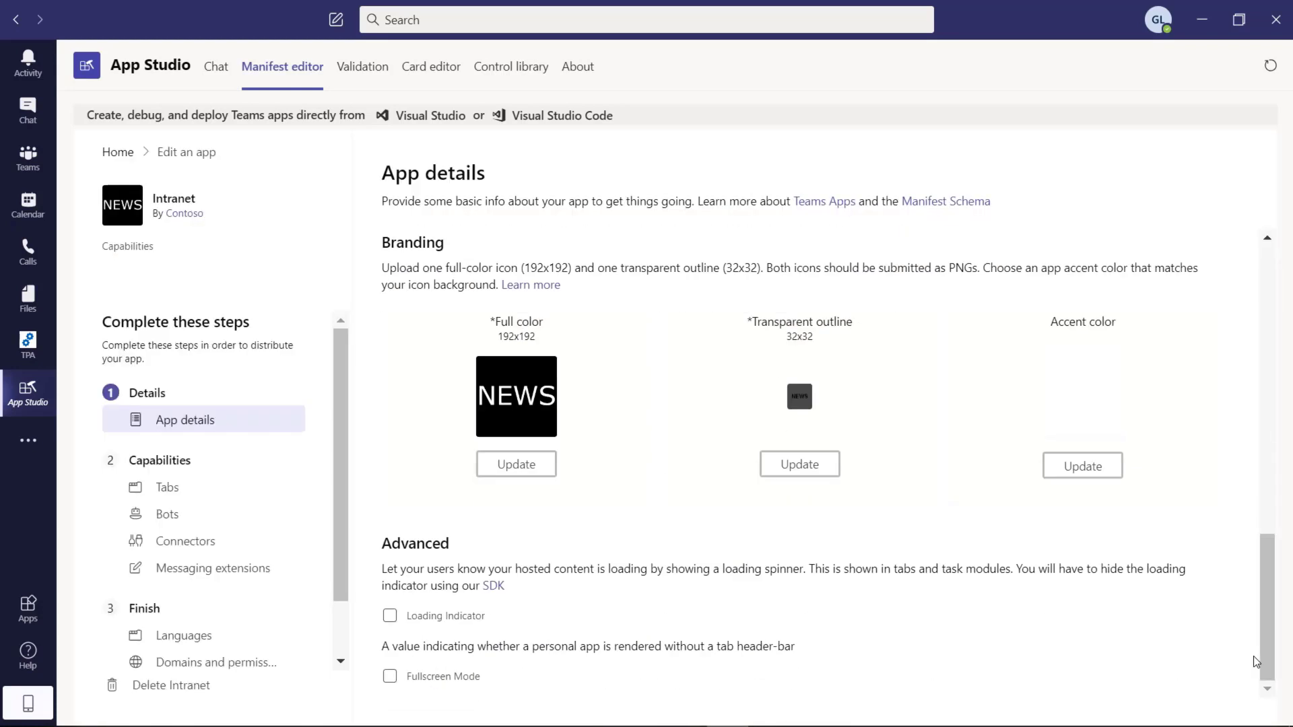
scroll(1268, 618, up, 1)
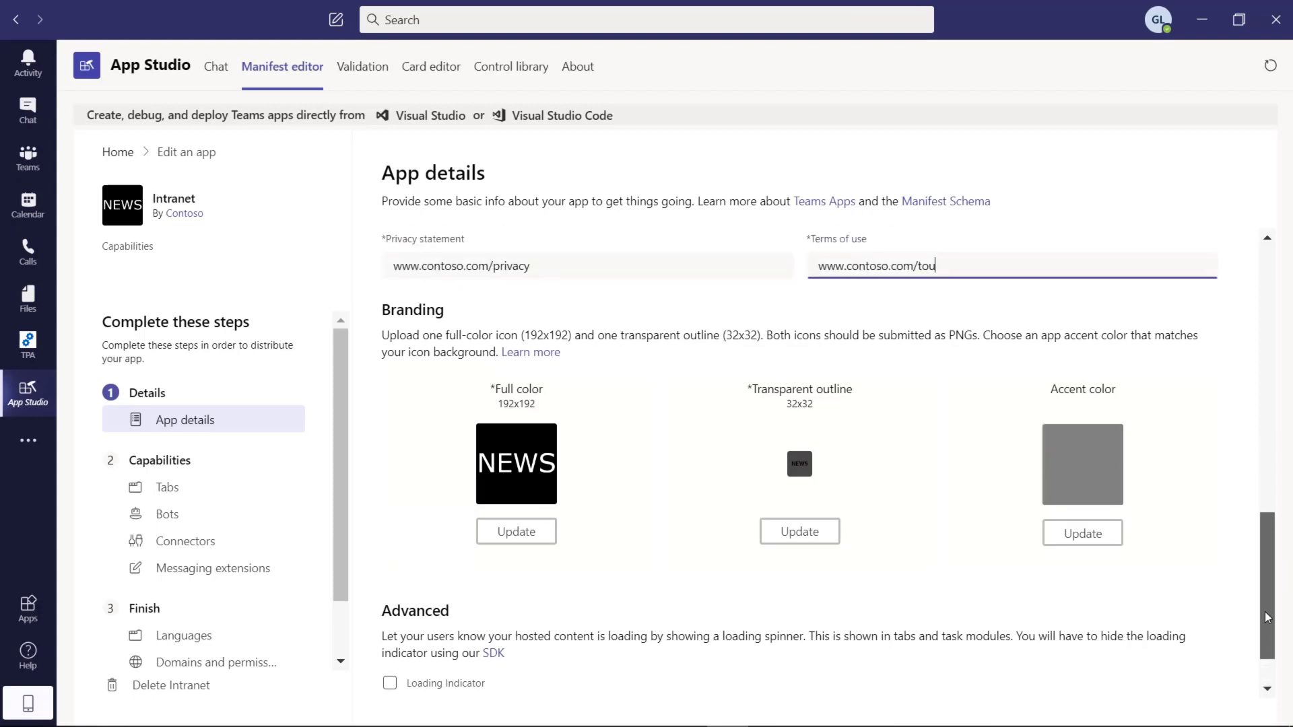
drag(1267, 617, 1290, 301)
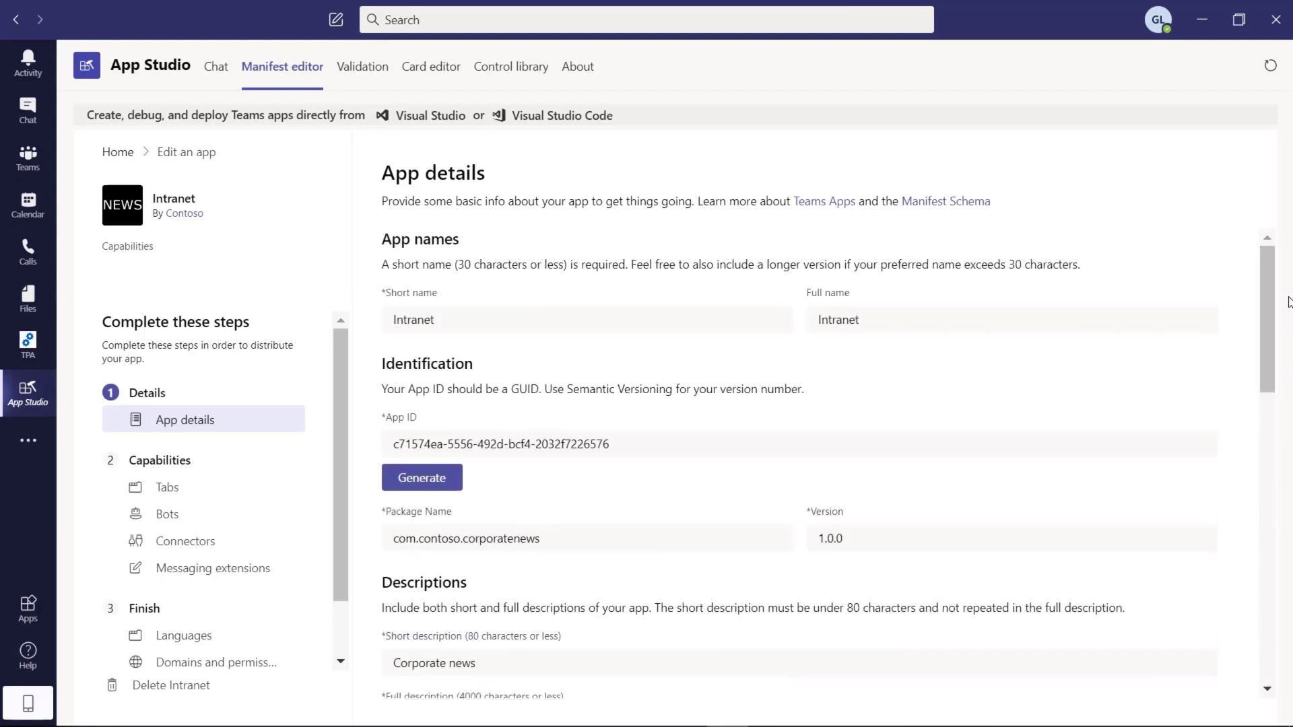
Step: Under Capabilities > Tabs, add a personal tab named Itranet with entity ID 001
click(180, 495)
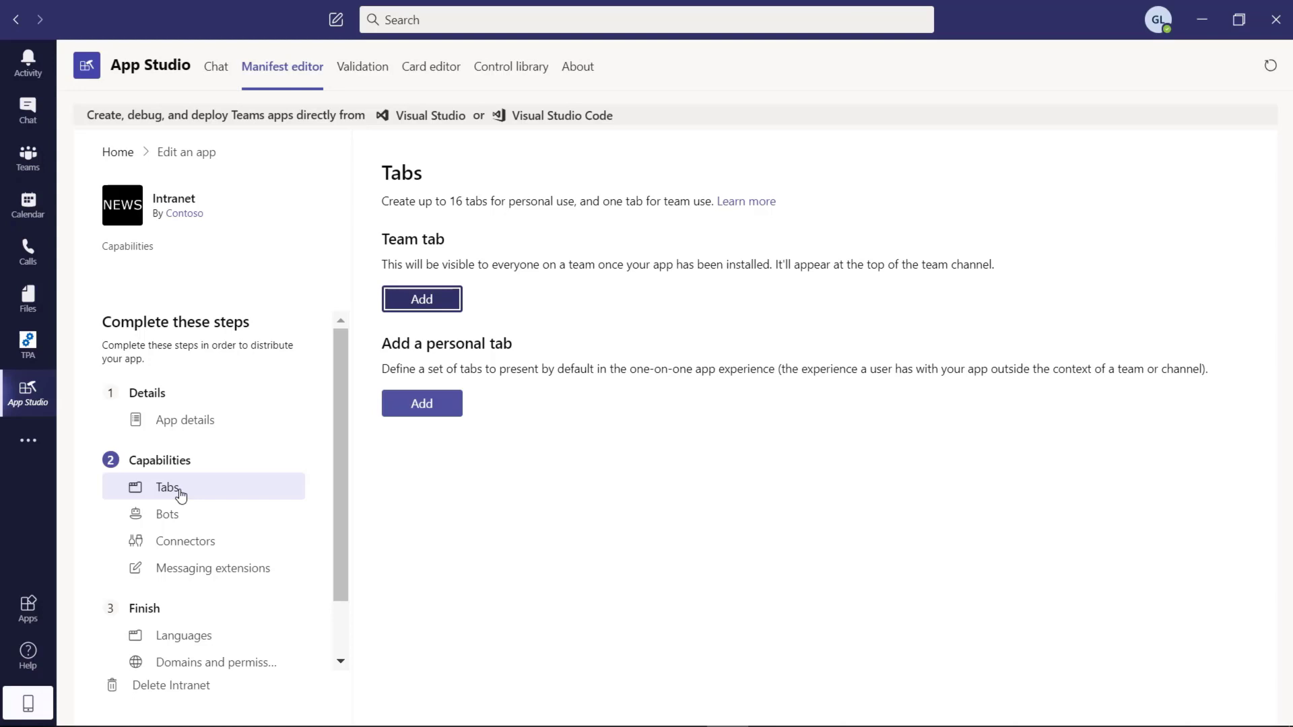
click(439, 409)
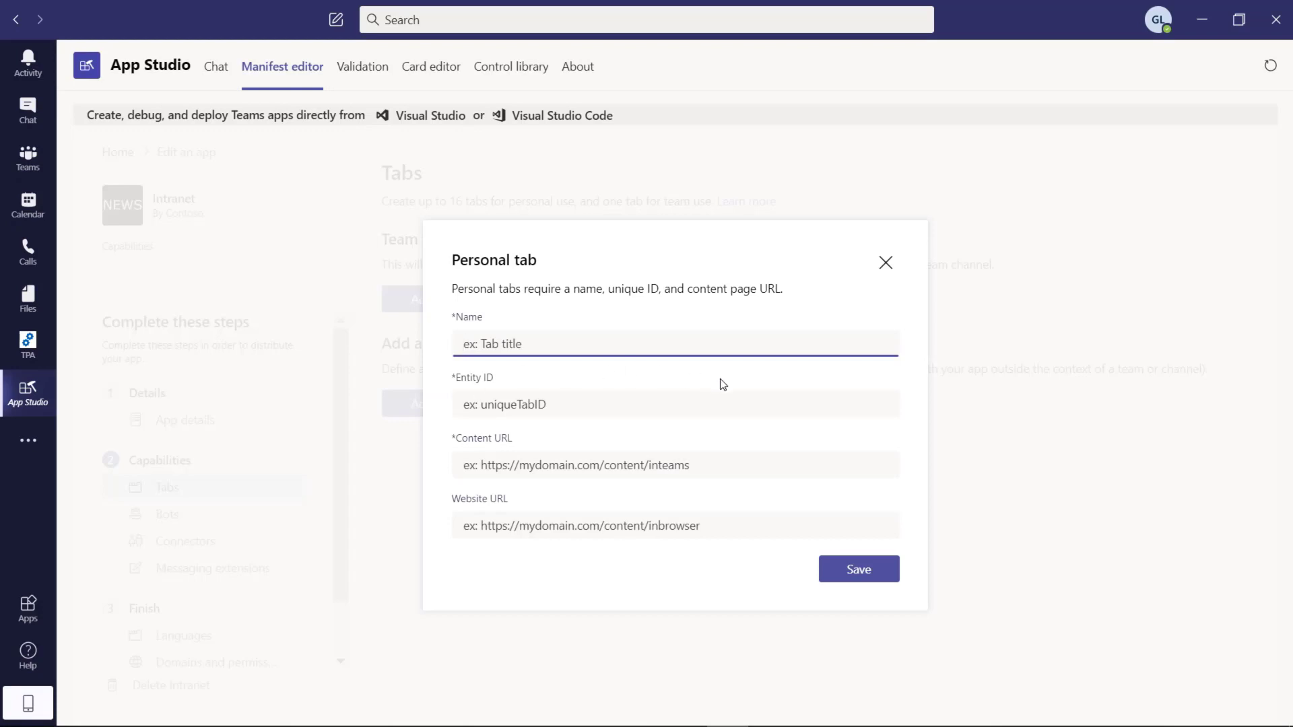
text(Itranets)
key(BackSpace)
text(et)
click(635, 407)
text(001)
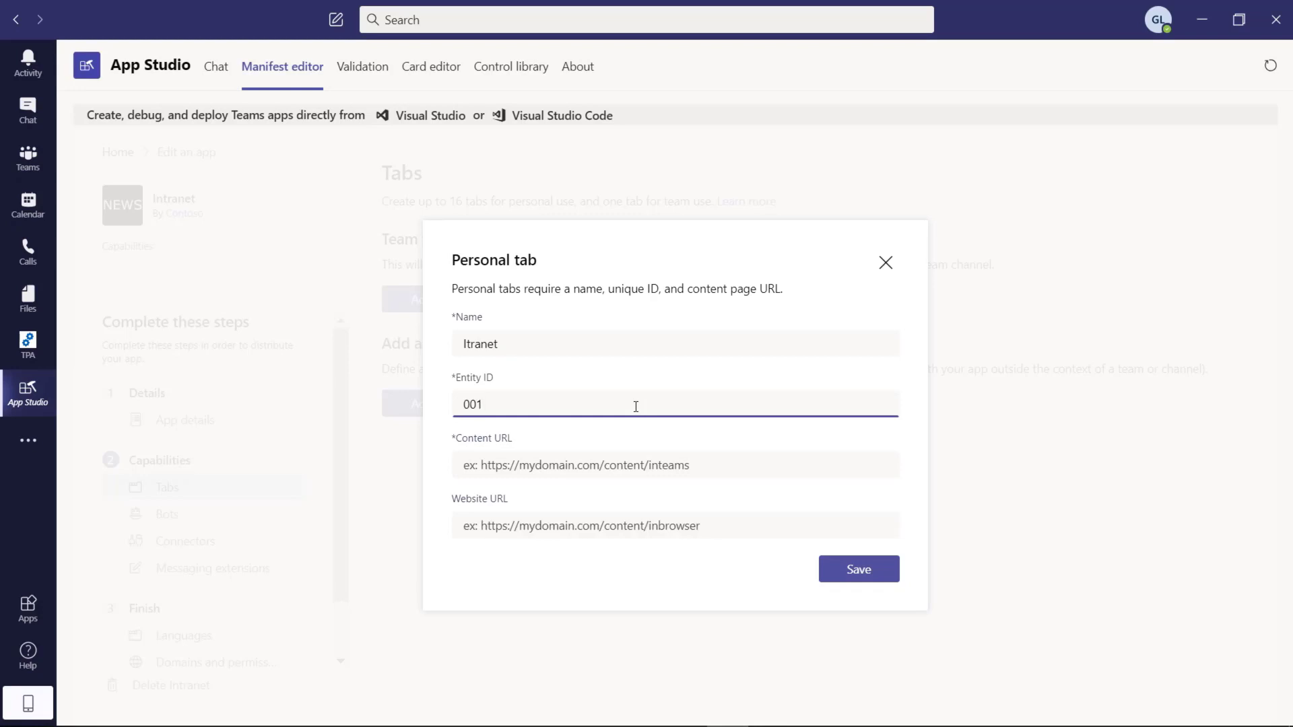
Step: Paste the SharePoint teamslogon URL as the tab's Content URL and replace its tenant name
click(696, 460)
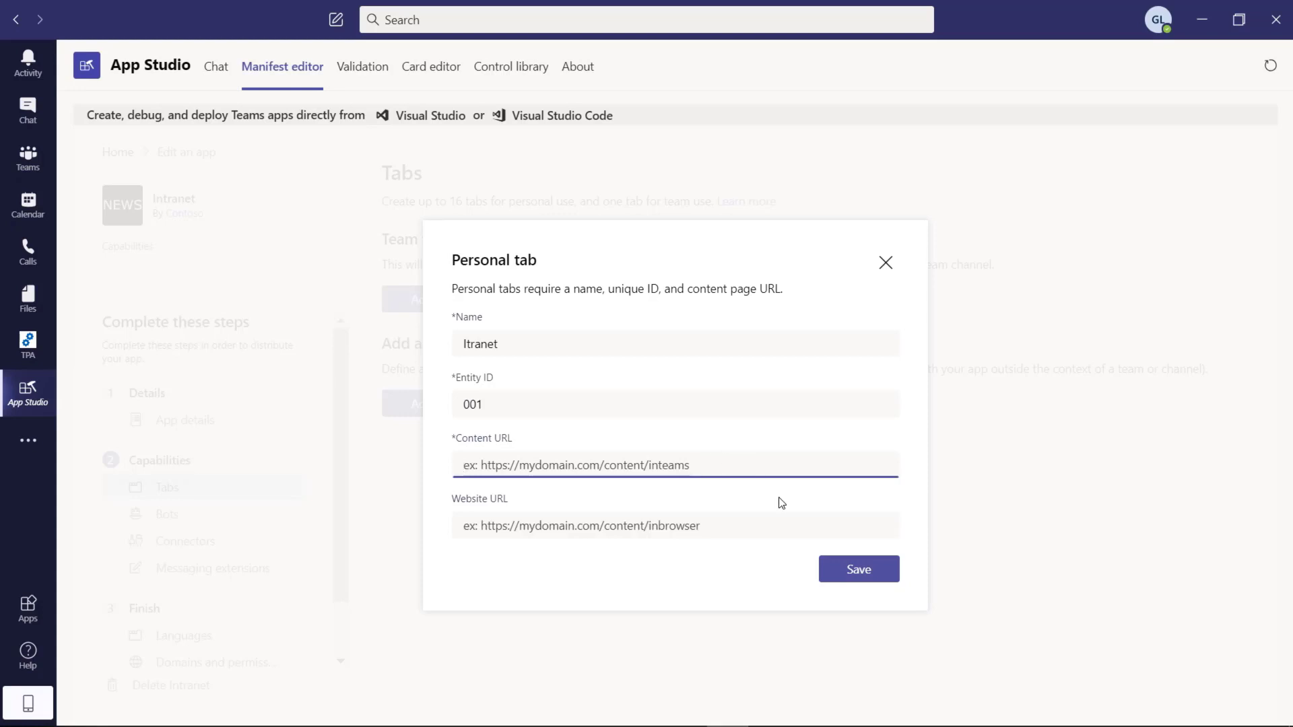
key(super+v)
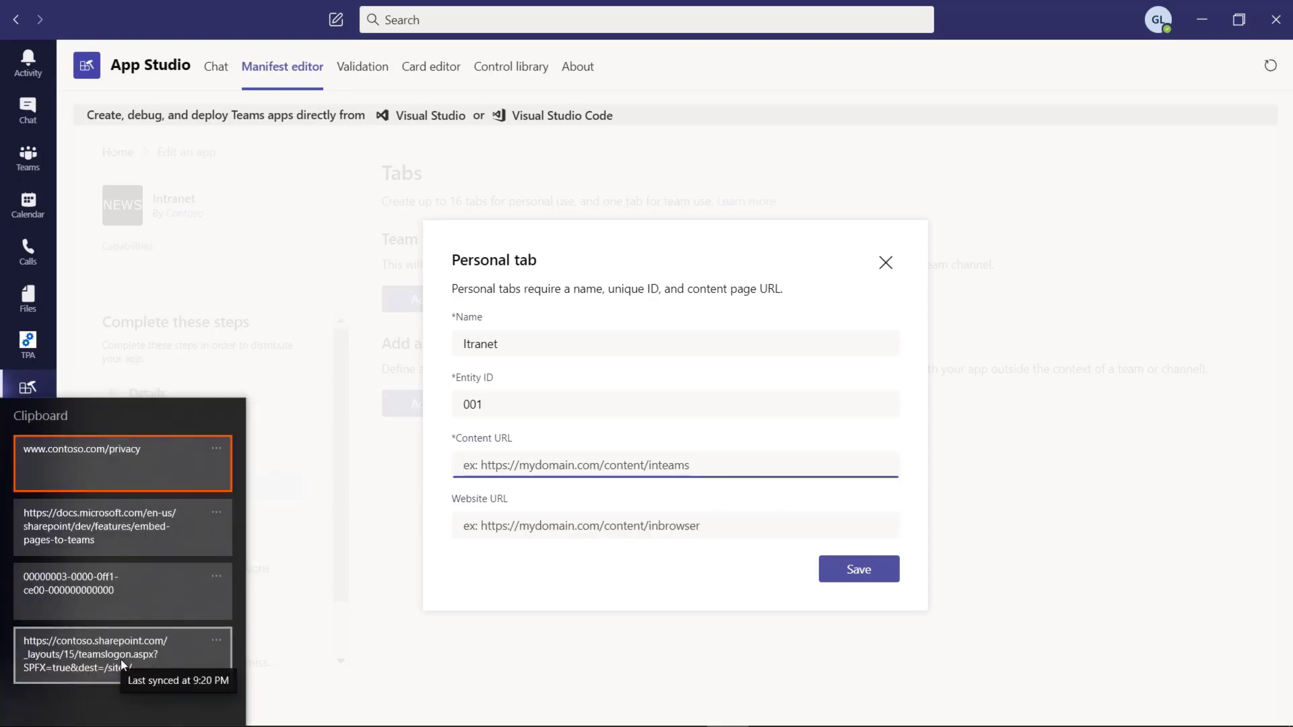
click(93, 652)
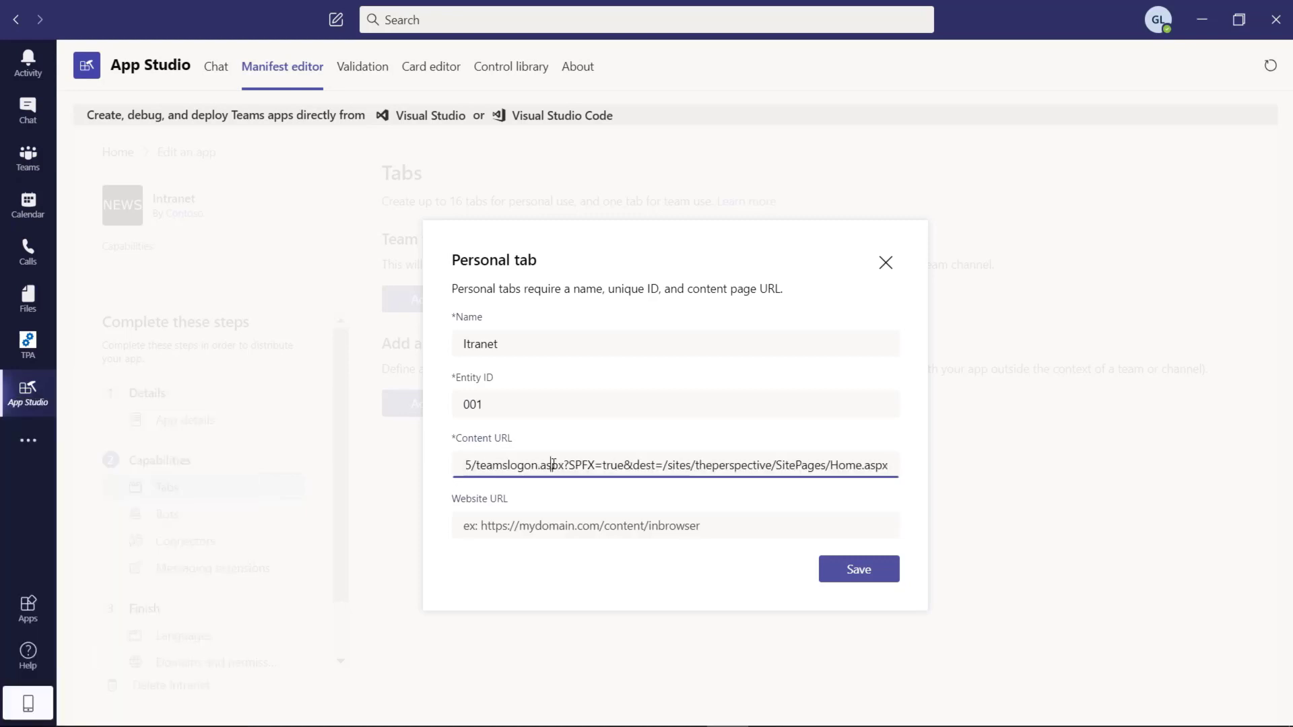
key(Left)
key(Left)
key(Left)
key(Left)
key(Left)
key(Left)
key(Left)
key(Left)
key(Left)
key(Left)
key(Left)
key(Left)
key(Left)
key(Left)
key(Left)
key(Left)
key(Left)
key(Left)
key(Left)
key(Left)
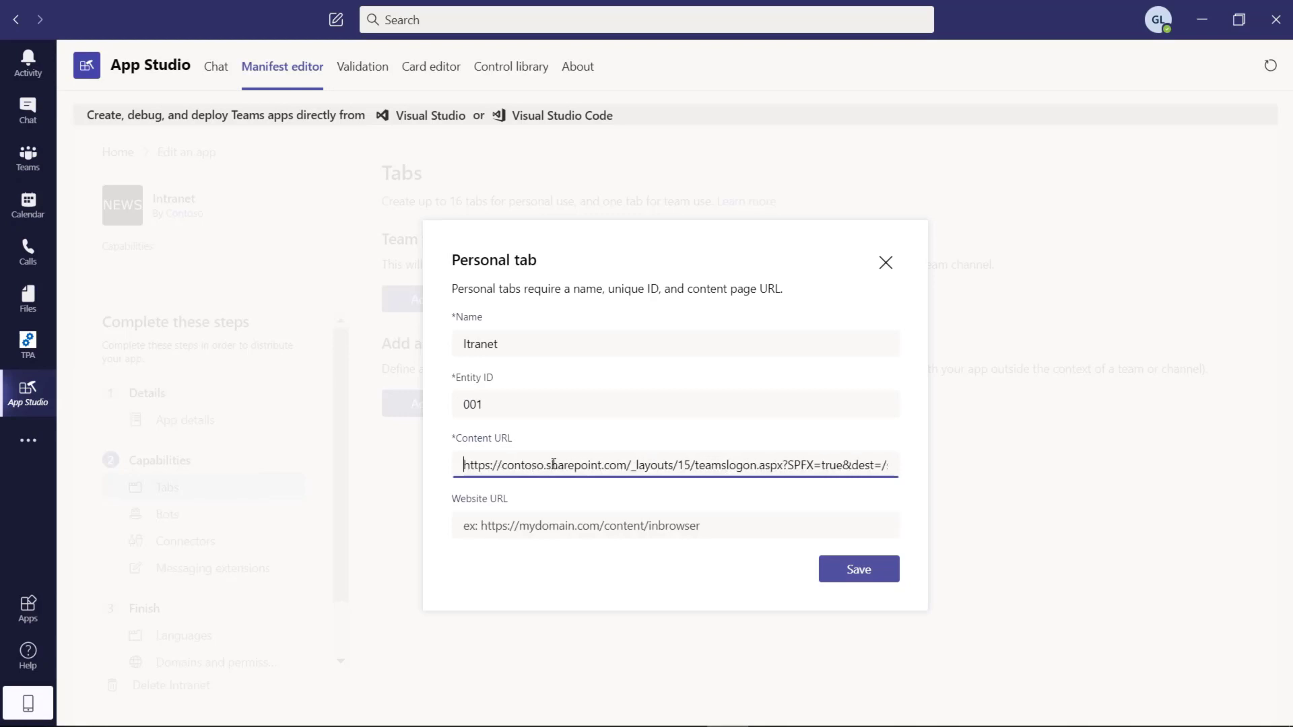
key(Right)
key(Right)
key(Right)
key(Right)
key(Right)
key(Right)
key(Right)
key(Right)
key(Right)
key(Right)
key(Right)
key(Right)
key(Right)
key(Right)
key(Right)
key(Right)
key(Right)
key(Right)
key(Right)
key(Right)
key(Right)
key(Right)
key(Right)
key(ctrl+shift+Left)
text(giulianode)
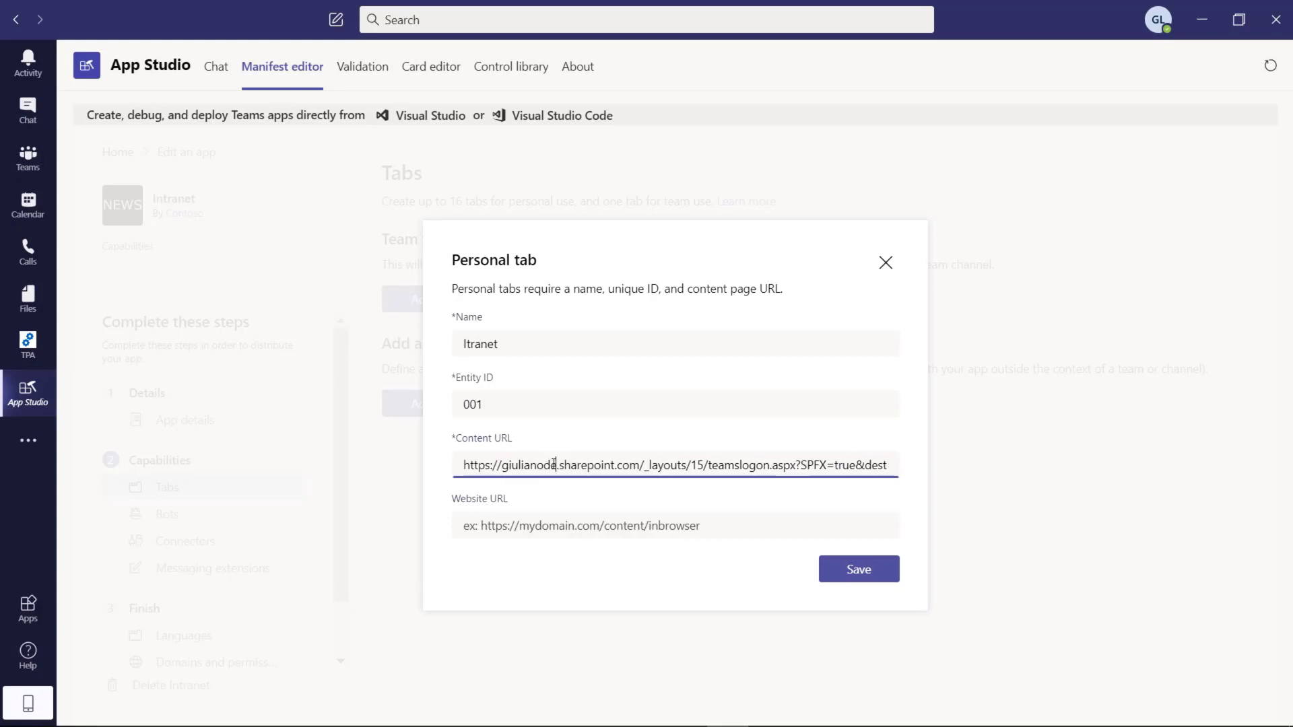
text(mo)
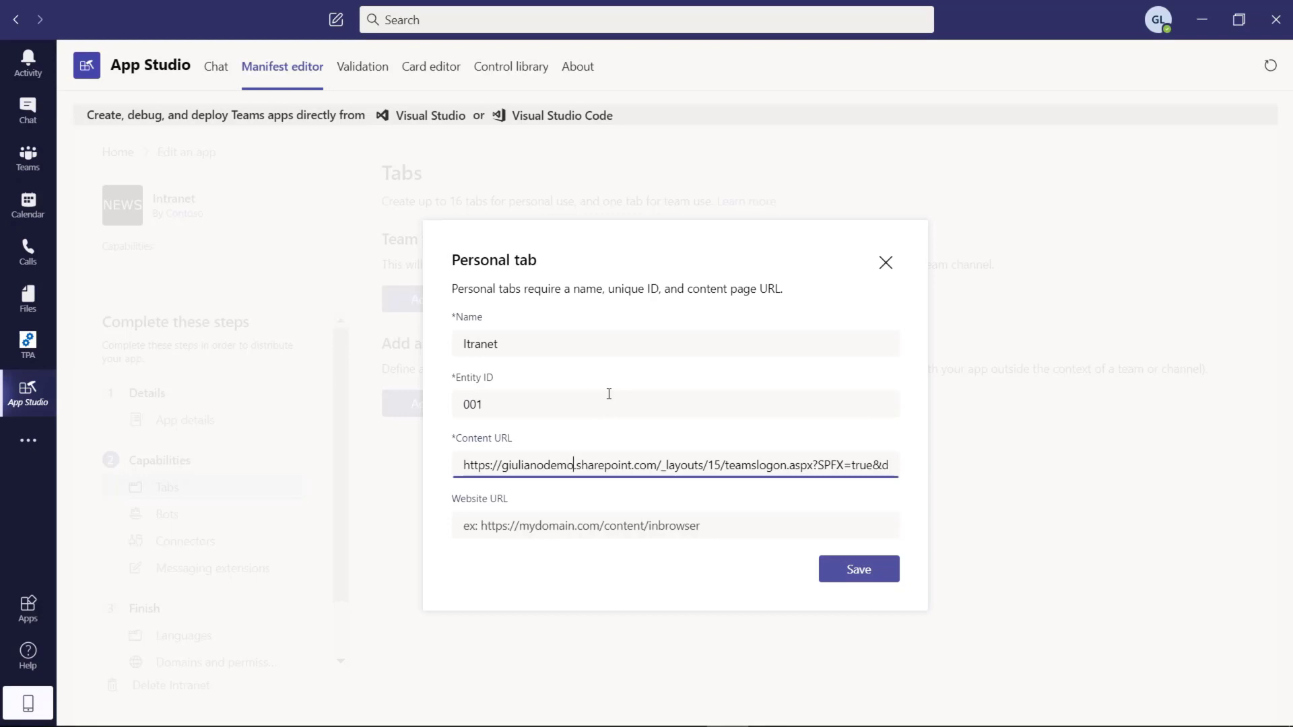
Step: Append SitePages/Home.aspx to the end of the Content URL
key(Right)
key(Right)
key(Right)
key(Right)
key(Right)
key(Right)
key(Right)
key(Right)
key(Left)
key(ctrl+shift+Left)
key(ctrl+shift+Left)
key(ctrl+shift+Left)
key(ctrl+shift+Left)
key(ctrl+shift+Left)
key(ctrl+shift+Left)
key(ctrl+shift+Left)
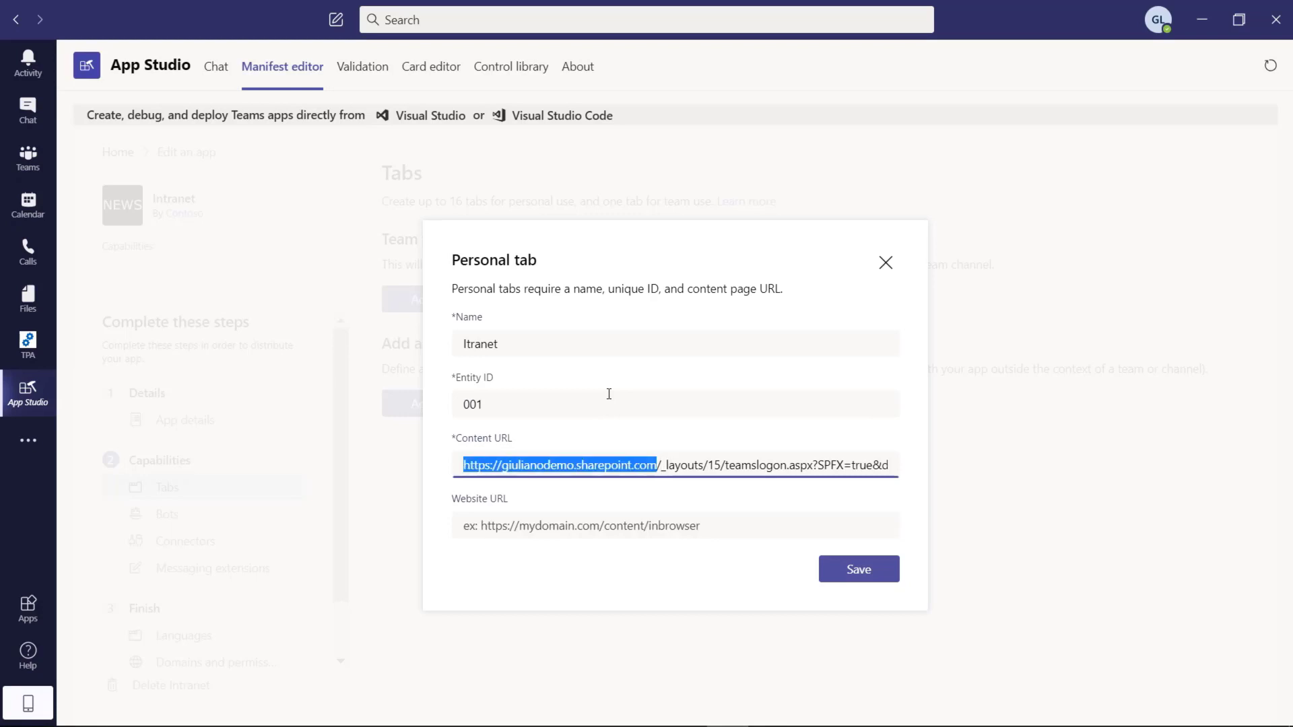
key(Right)
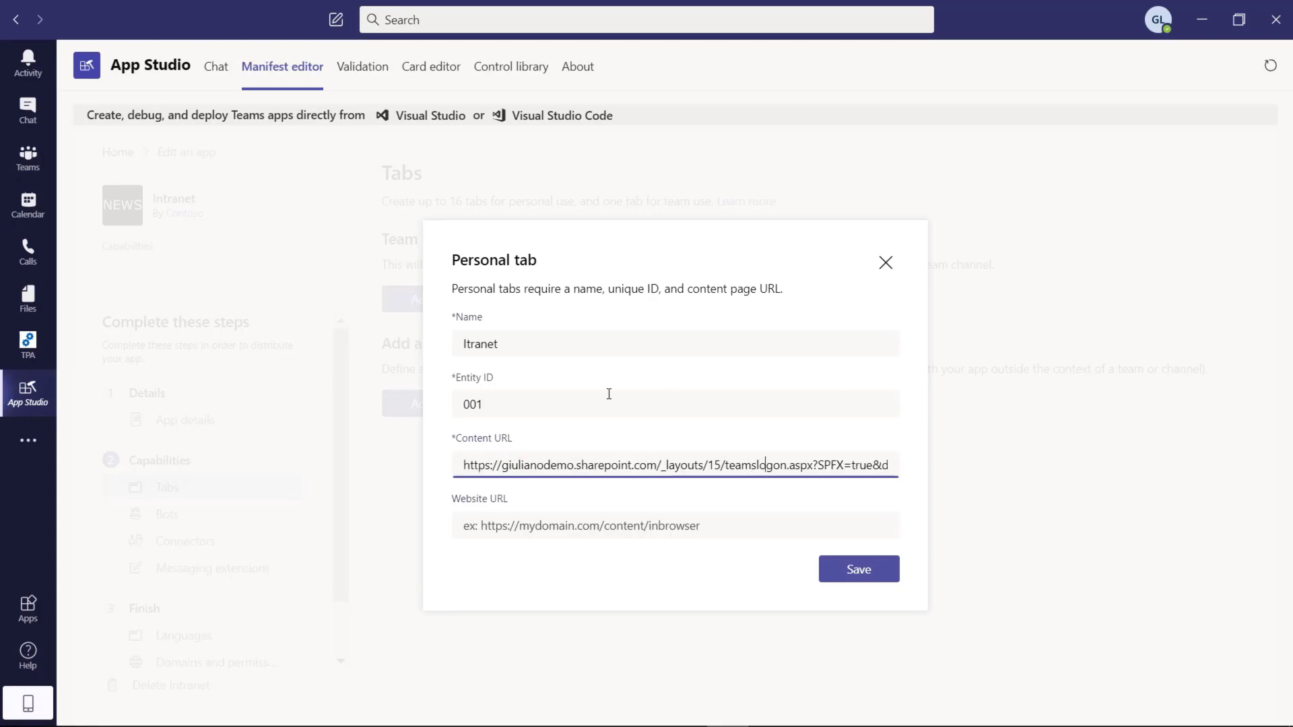
key(Right)
key(Right)
key(Right)
key(Right)
key(Right)
key(Right)
key(Right)
key(Right)
key(Right)
key(Right)
key(Right)
key(Right)
key(Right)
key(Right)
key(Right)
key(Right)
key(Right)
key(Right)
key(Right)
key(Right)
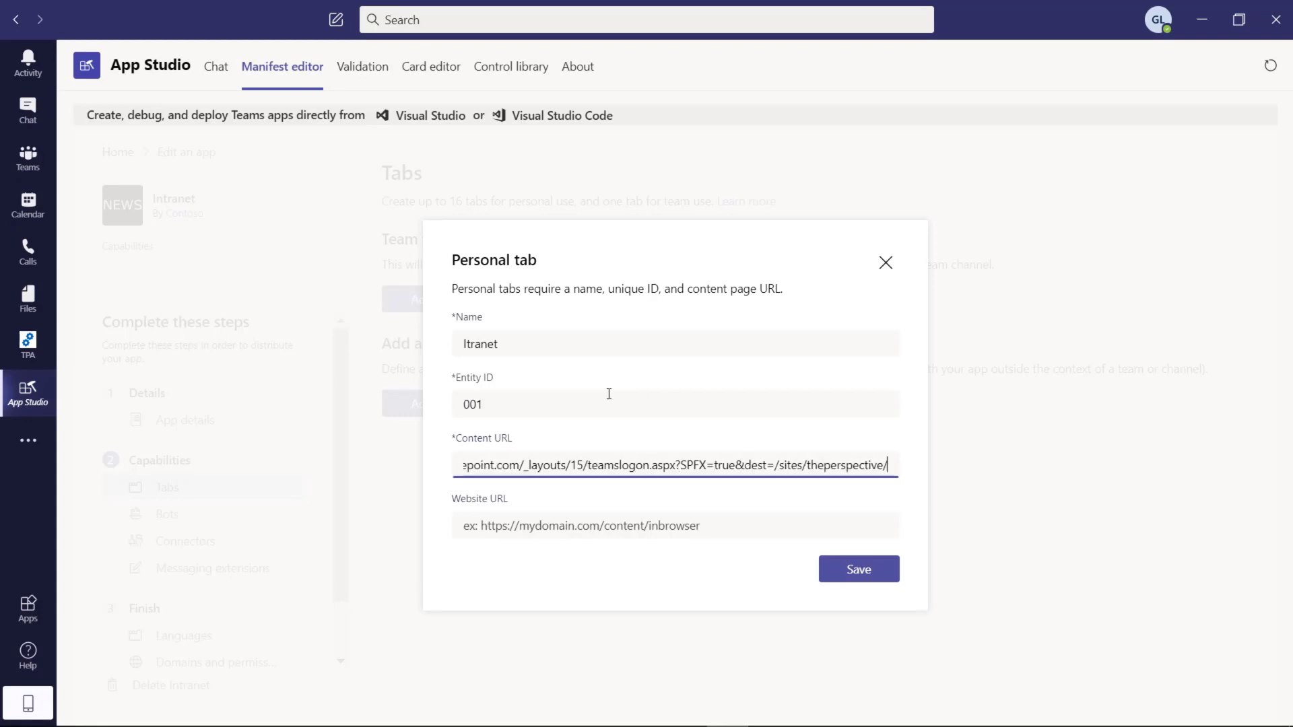
text(SitePages/Home.aspx)
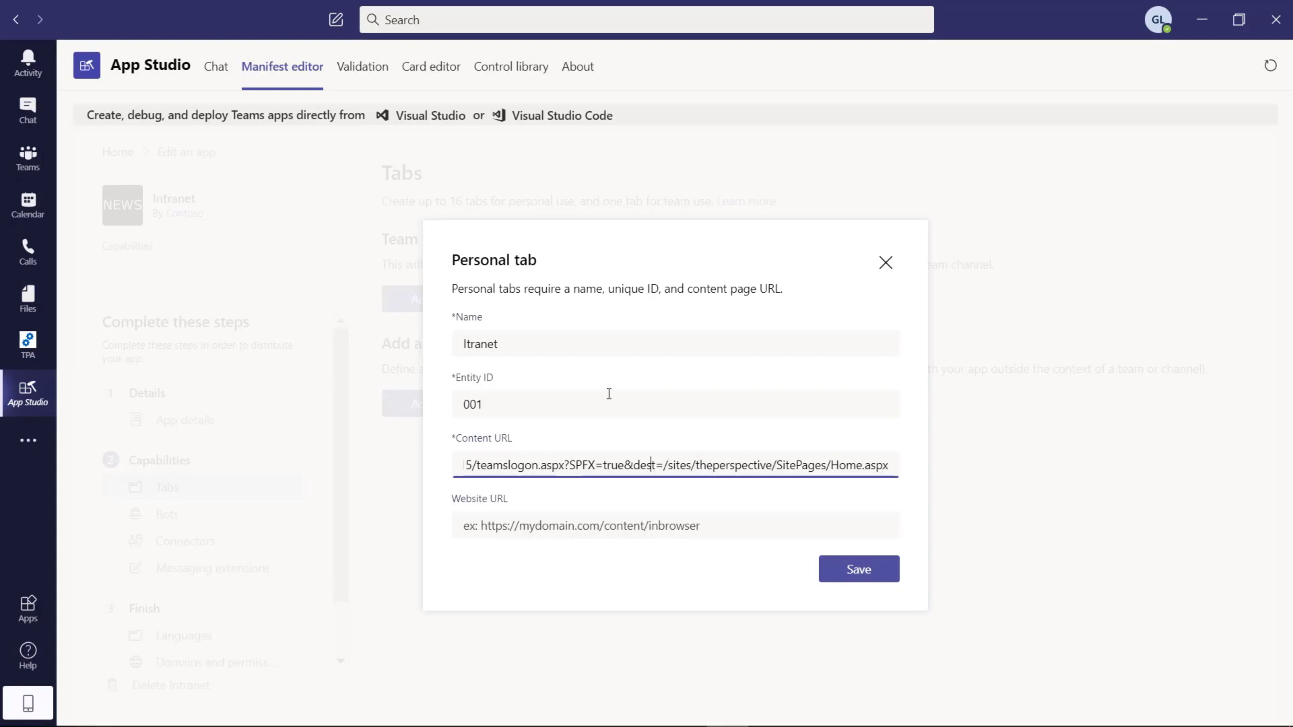
Step: Delete the /sites/theperspective path after dest in the Content URL
key(ctrl+shift+Right)
key(ctrl+Right)
key(ctrl+Right)
key(ctrl+shift+Right)
key(ctrl+shift+Right)
key(ctrl+shift+Right)
key(ctrl+shift+Left)
key(shift+Left)
key(Delete)
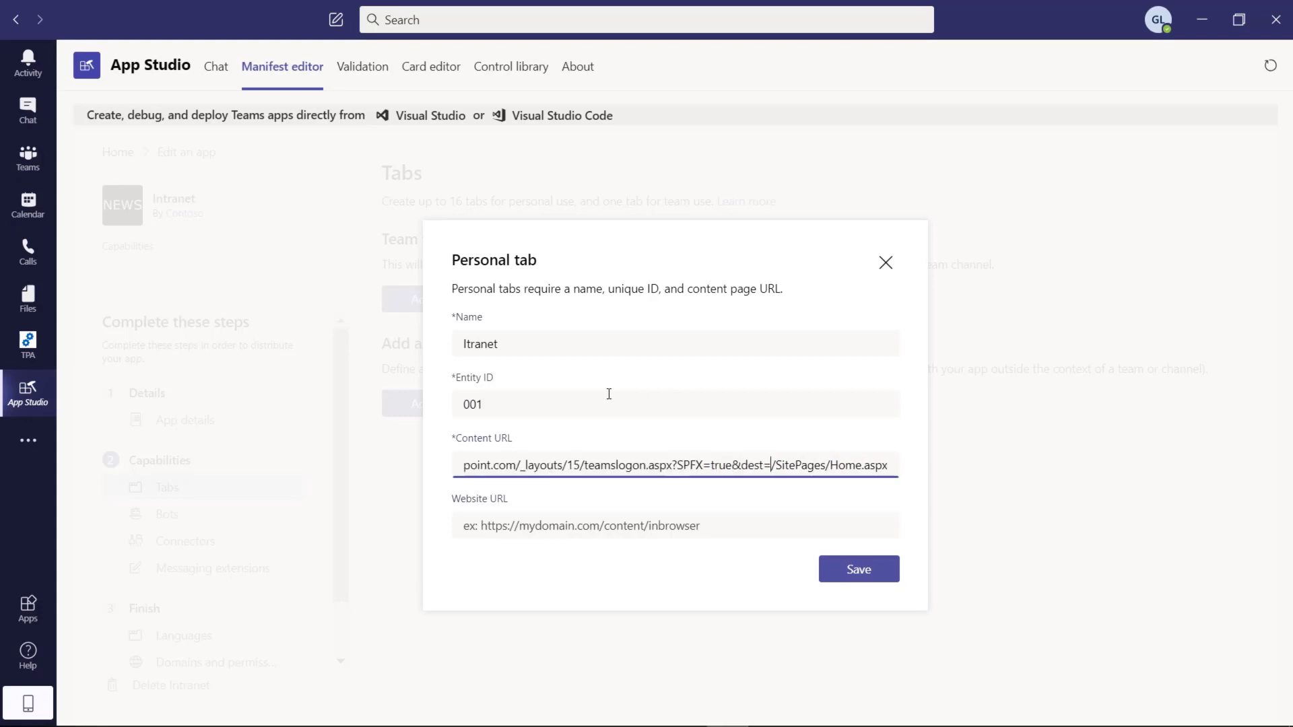
Step: Open the Contoso - Home SharePoint site in a new Edge tab
mouse_move(646, 724)
click(810, 711)
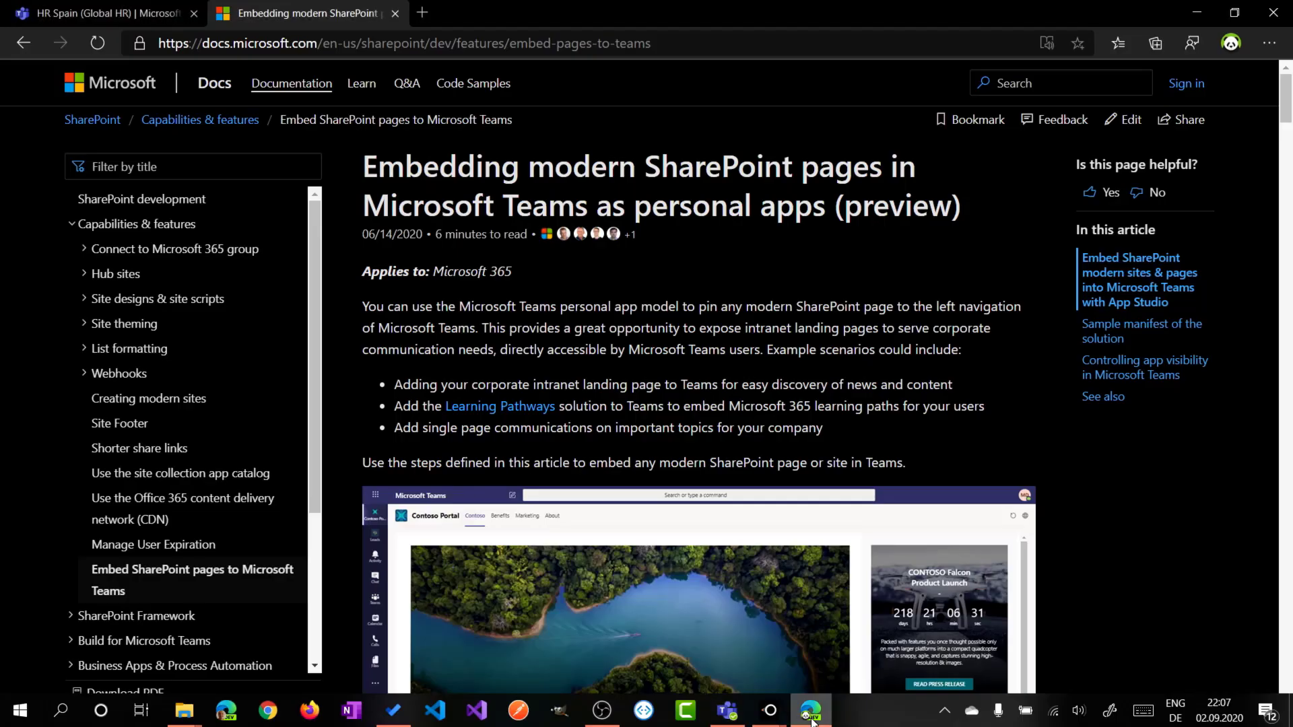
click(423, 13)
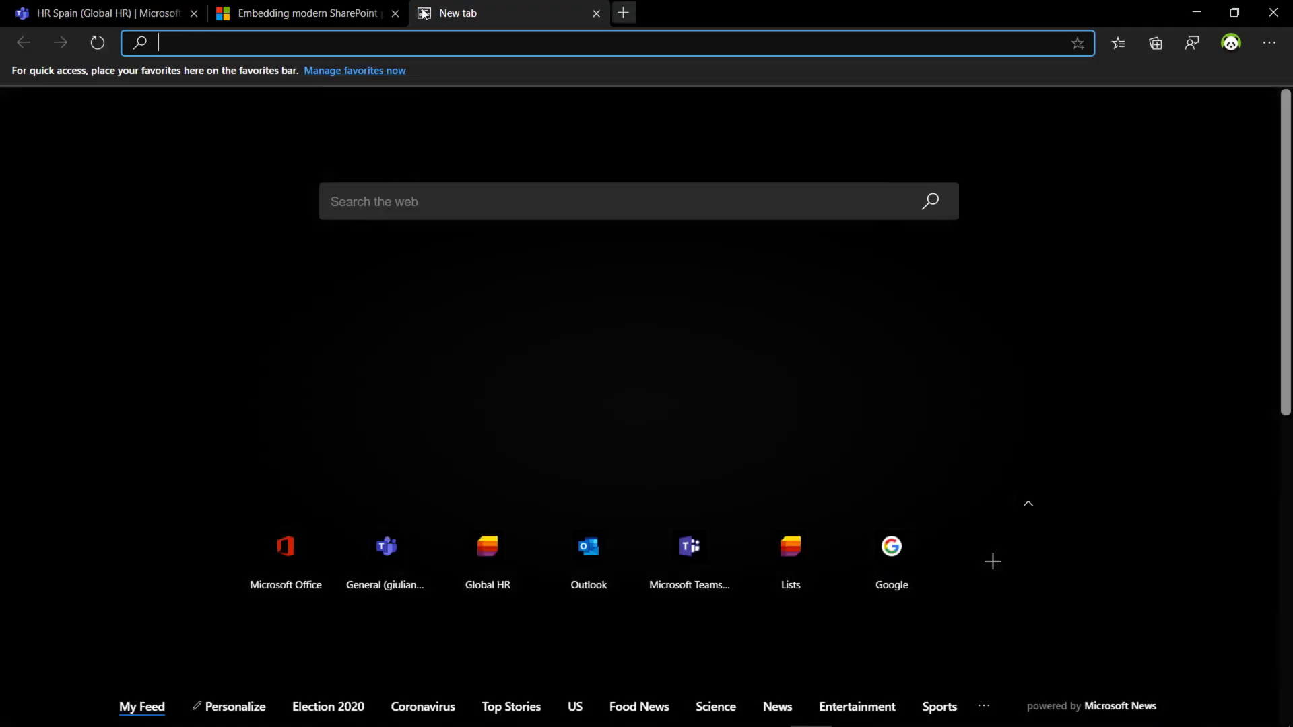
text(giuliano)
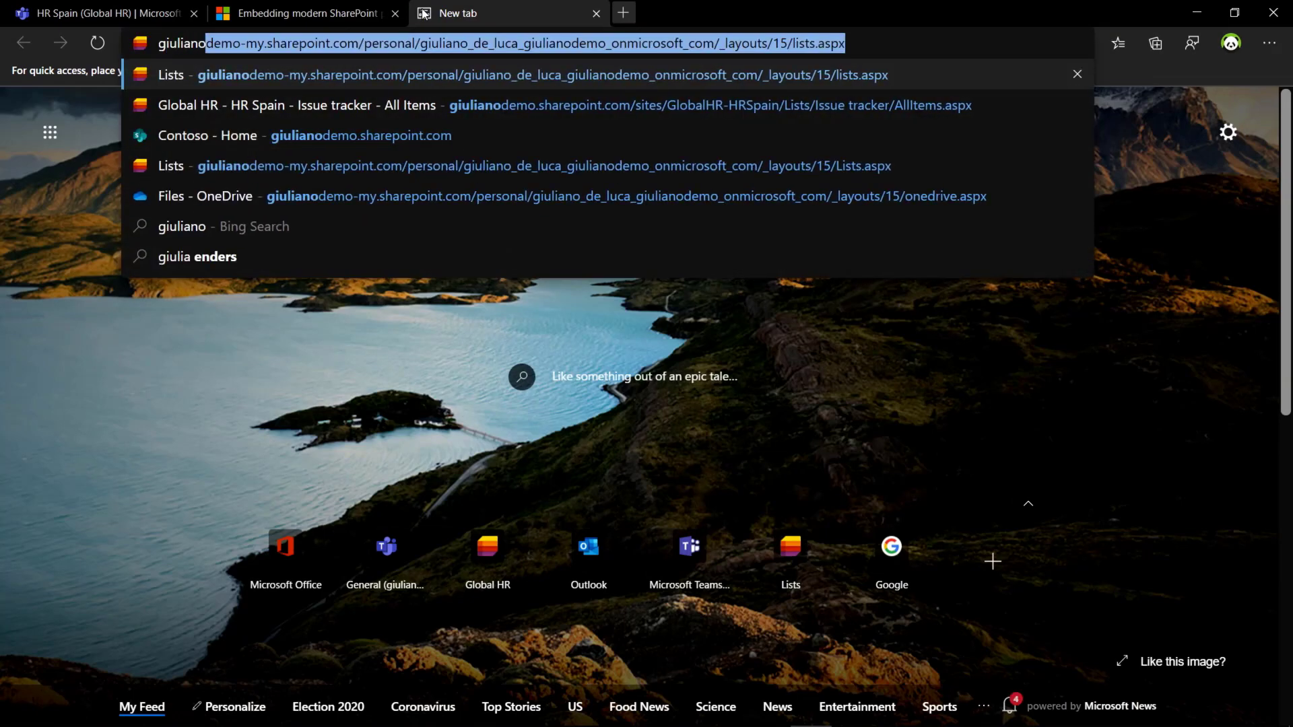
key(Down)
key(Down)
key(Return)
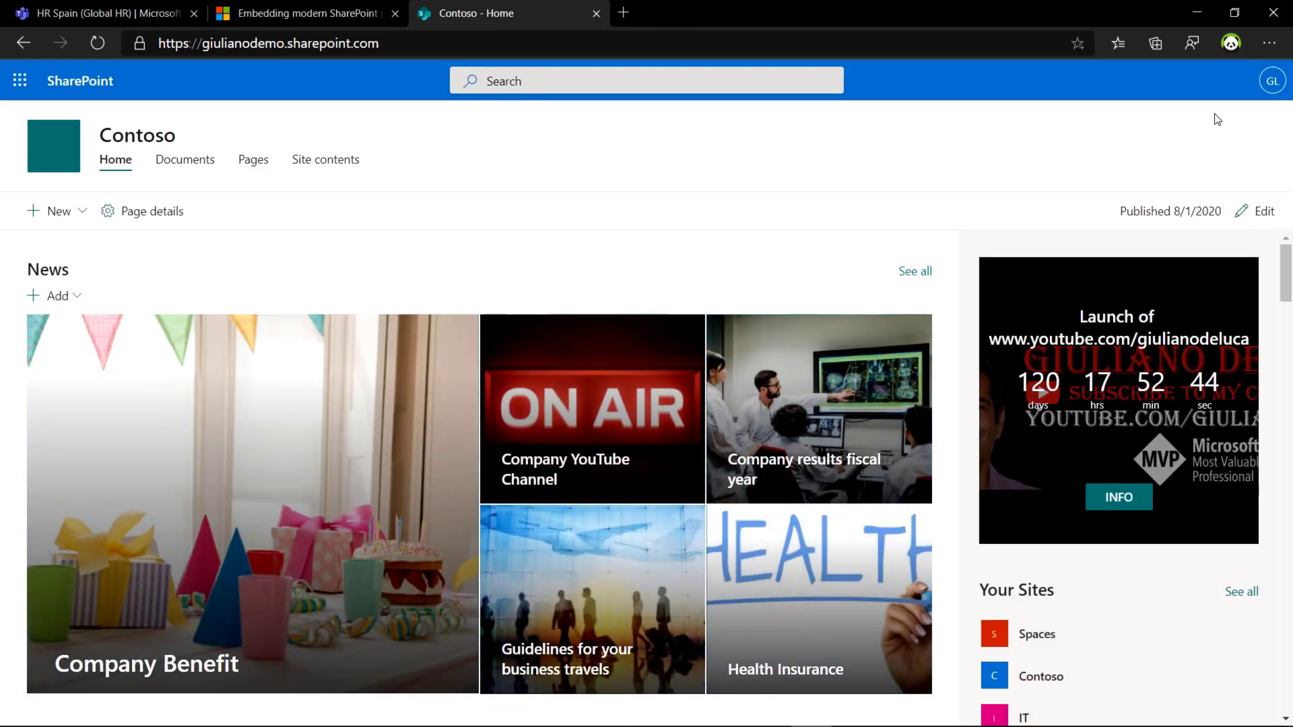
drag(1286, 273, 1290, 253)
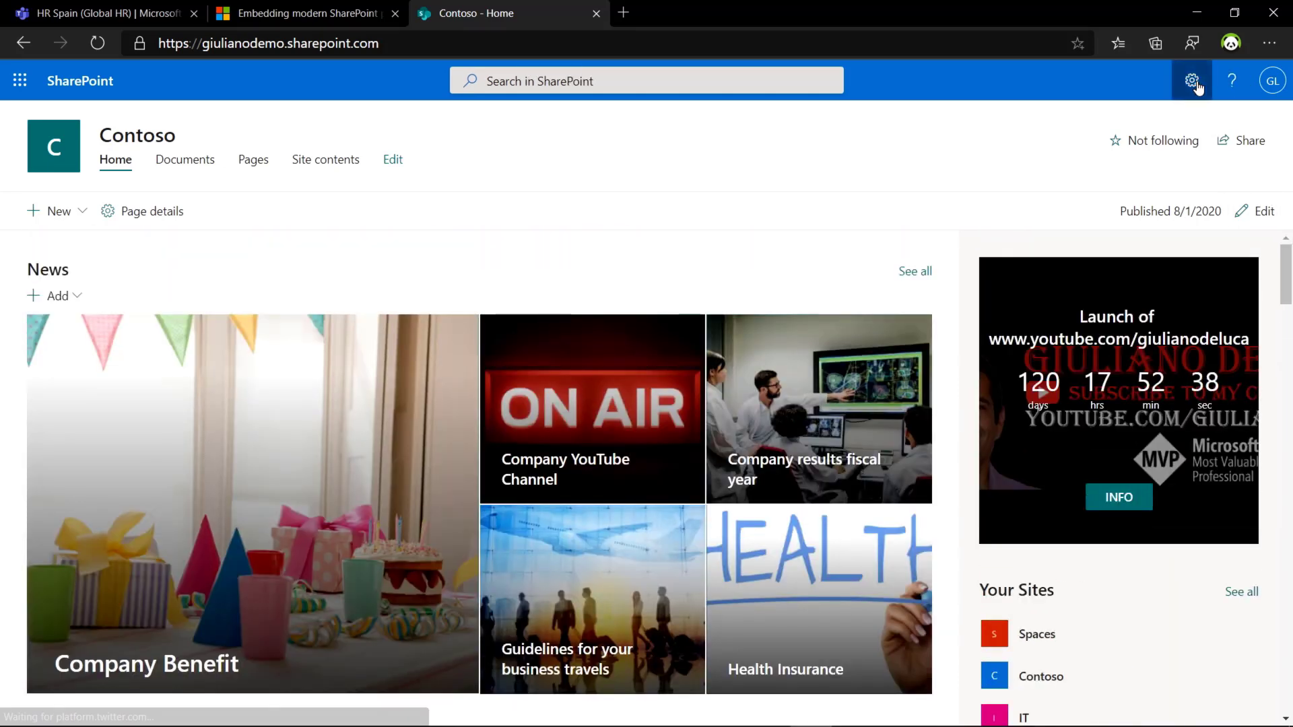
Step: Open Home.aspx from Site contents > Site Pages and select its /SitePages/Home.aspx address path
click(1191, 81)
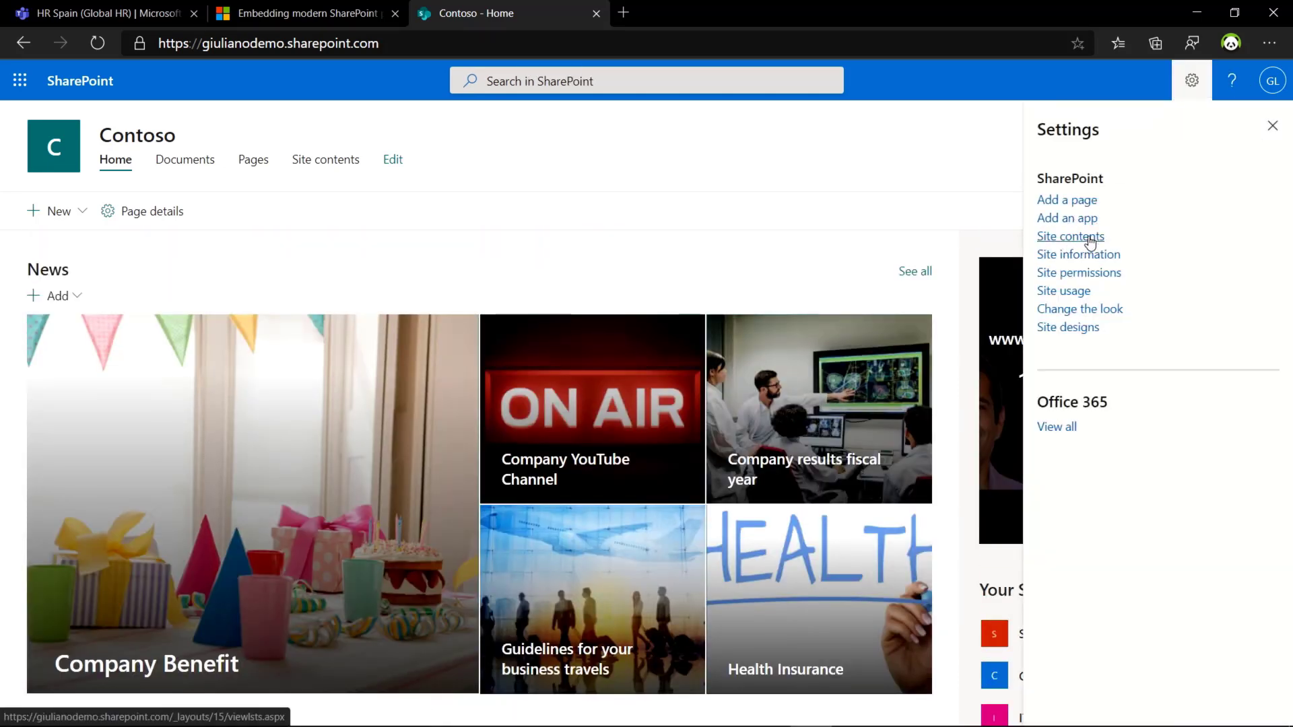
click(1090, 239)
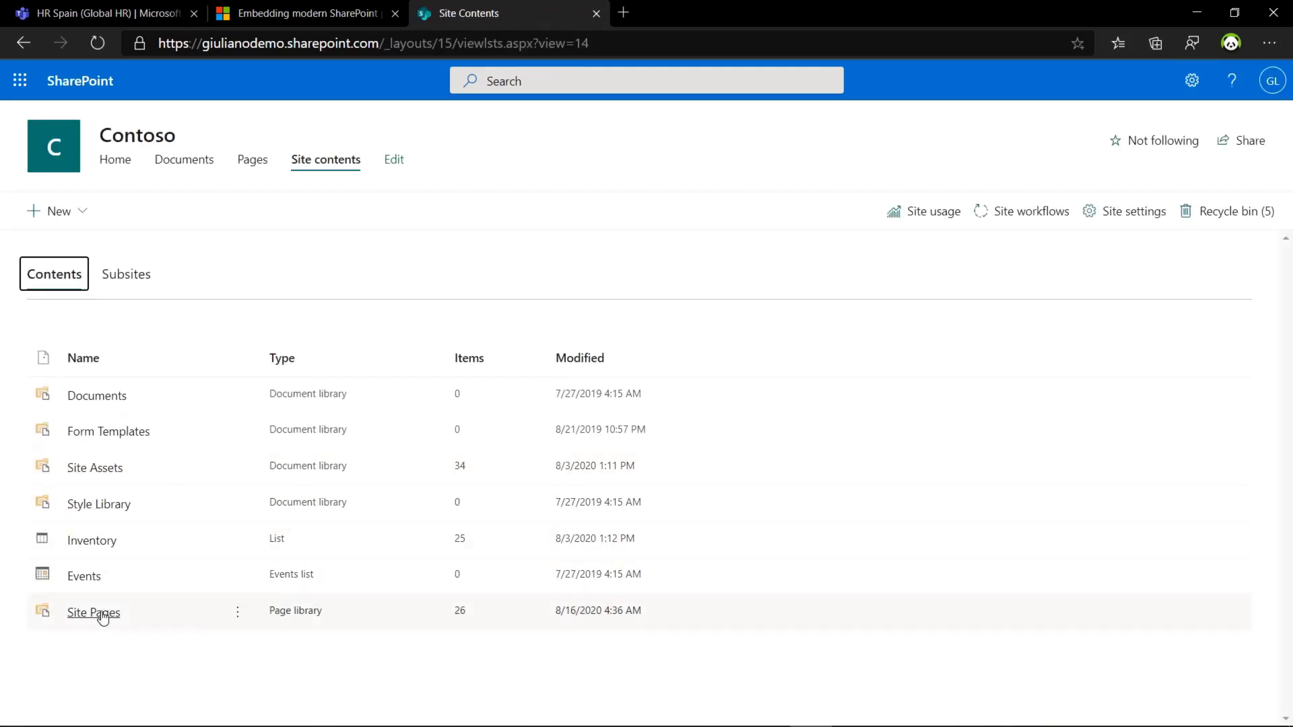
click(103, 619)
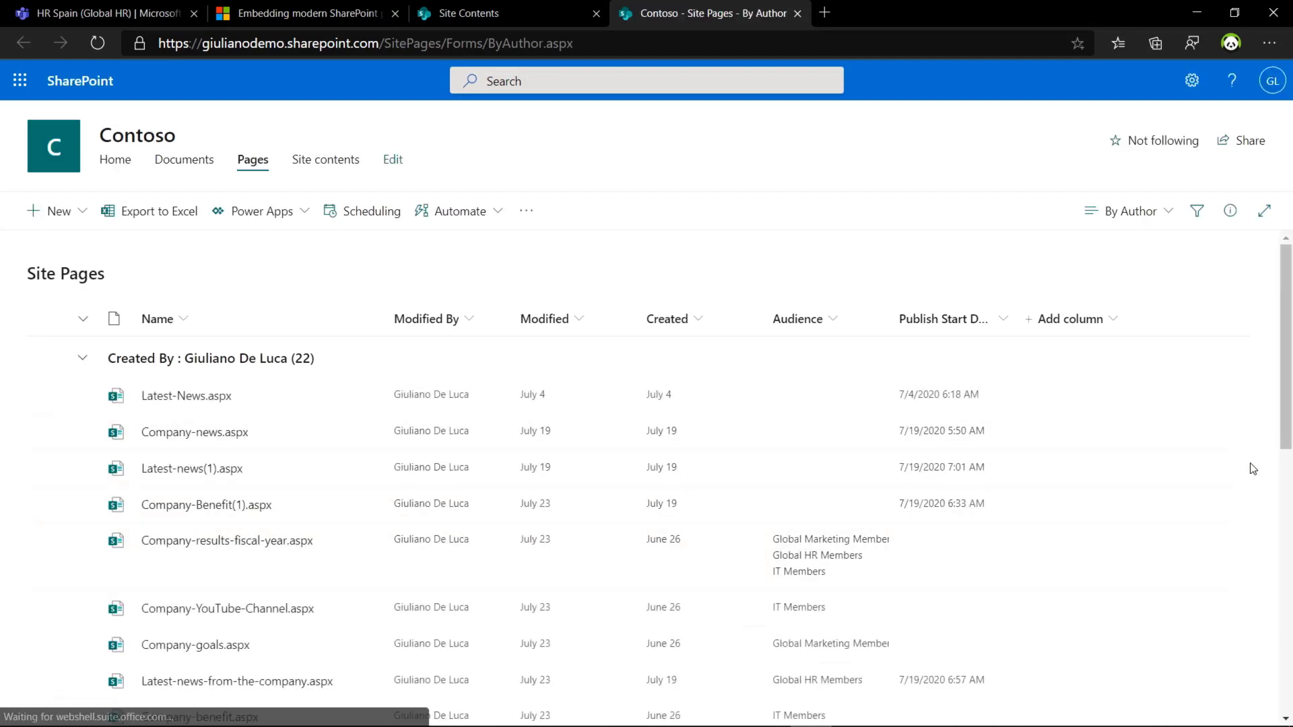
mouse_move(1286, 420)
mouse_down()
mouse_move(1286, 697)
mouse_move(1286, 646)
mouse_up()
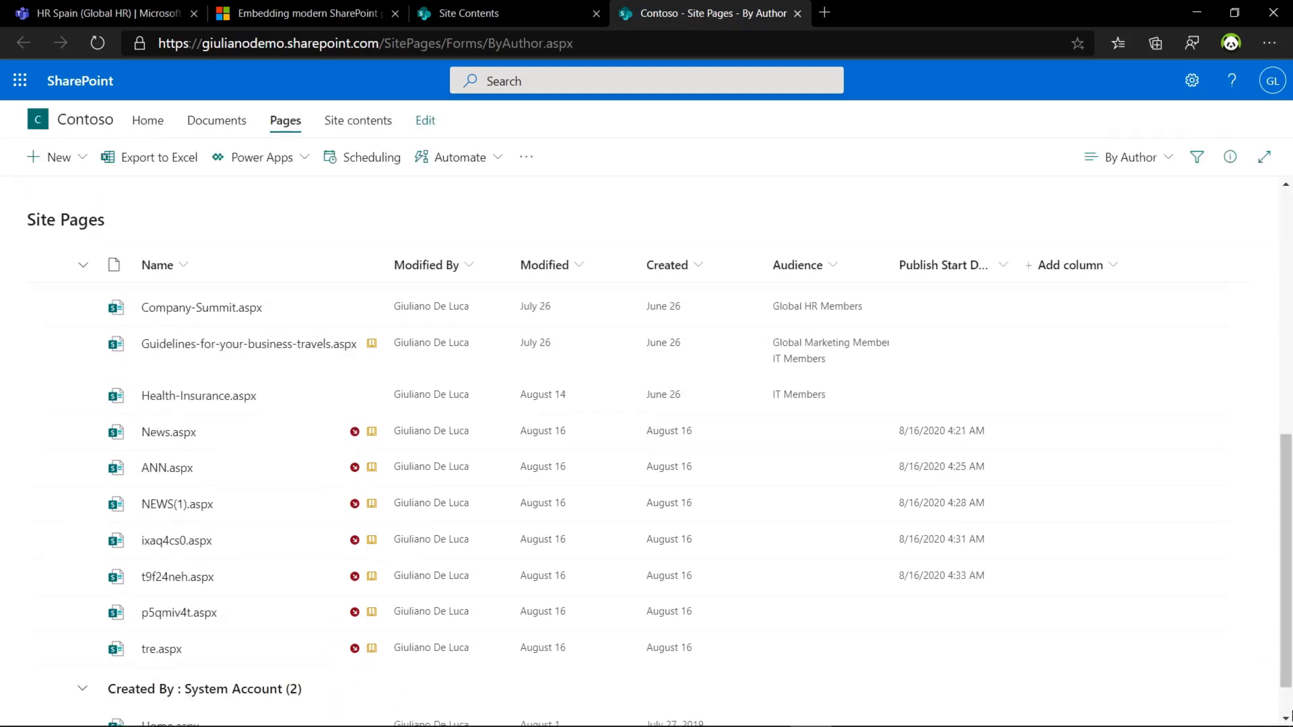
scroll(1290, 714, down, 1)
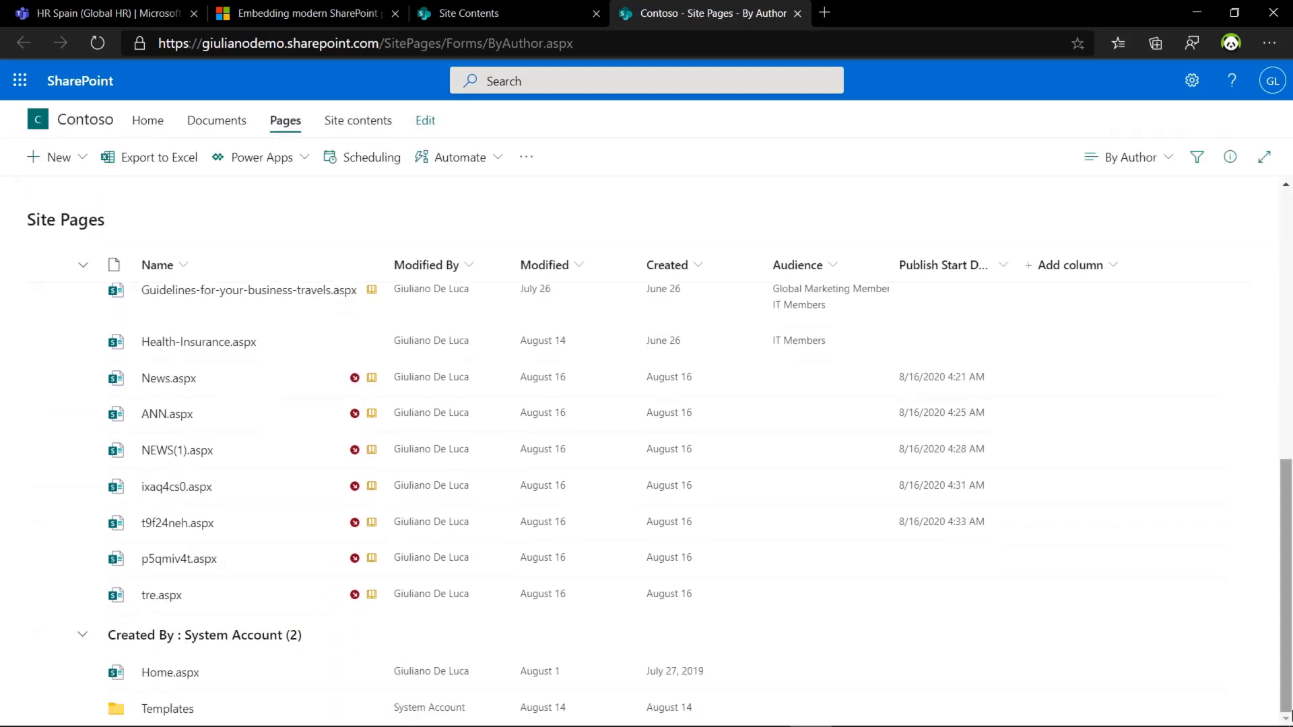
click(185, 680)
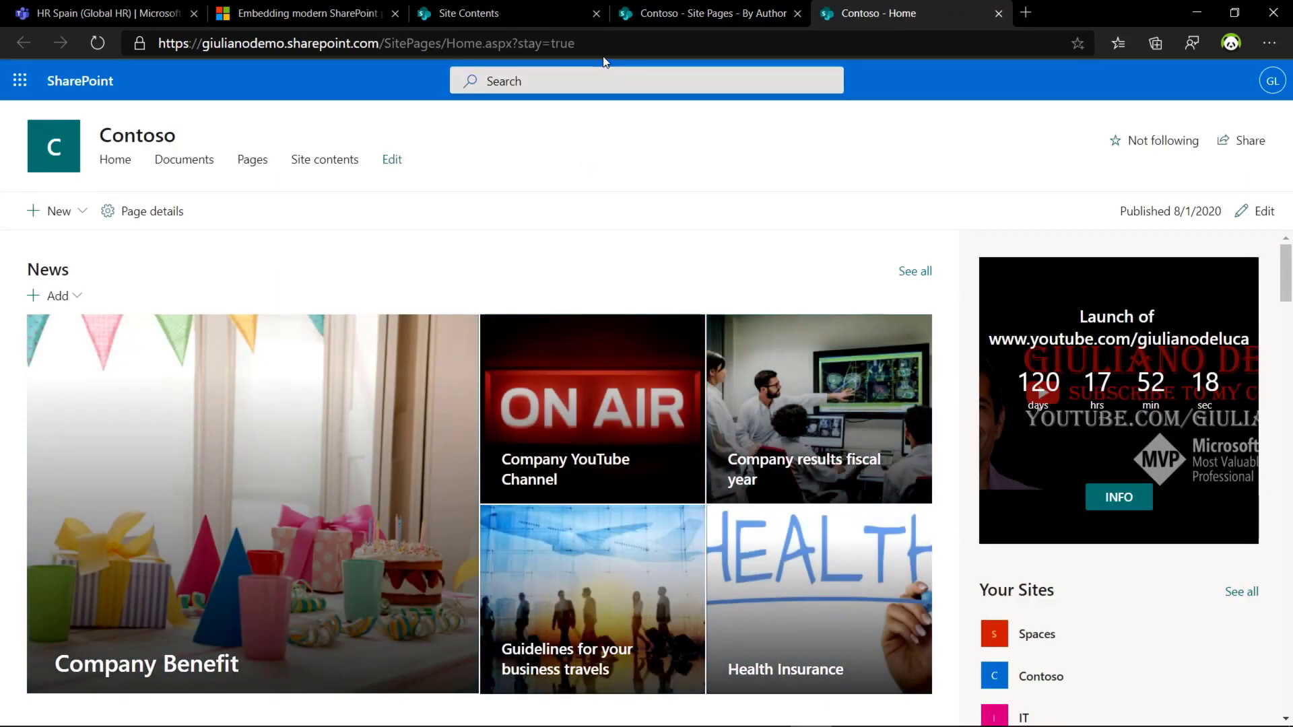
click(508, 43)
drag(509, 43, 381, 47)
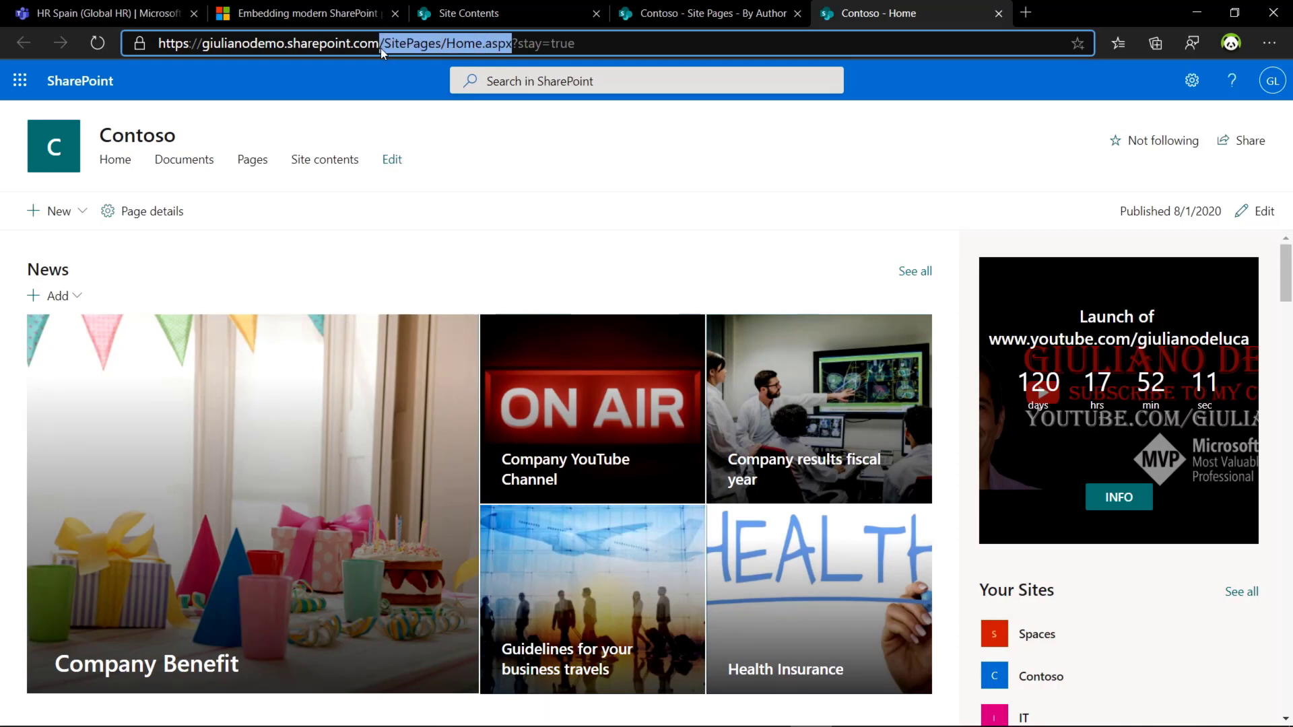
Step: Check the Content URL ends with dest=/SitePages/Home.aspx and save the Itranet personal tab
key(alt+Tab)
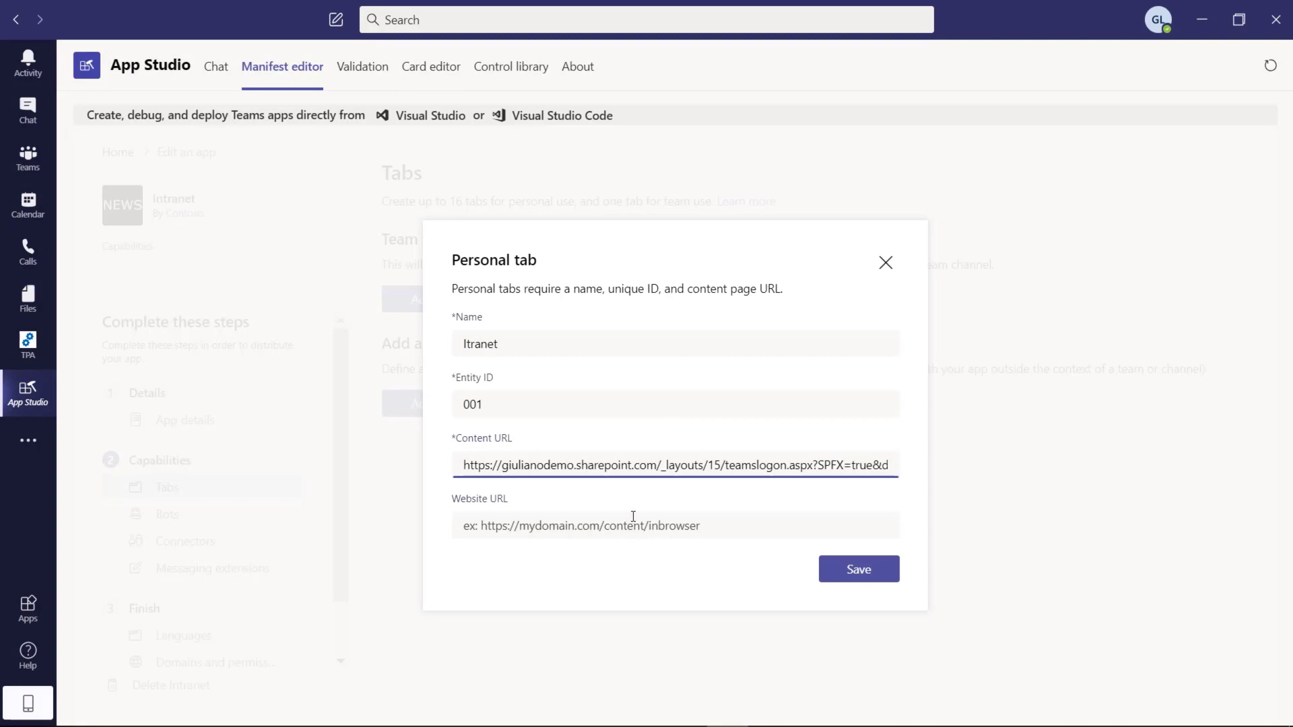
text(est=/SitePages/Home.aspx)
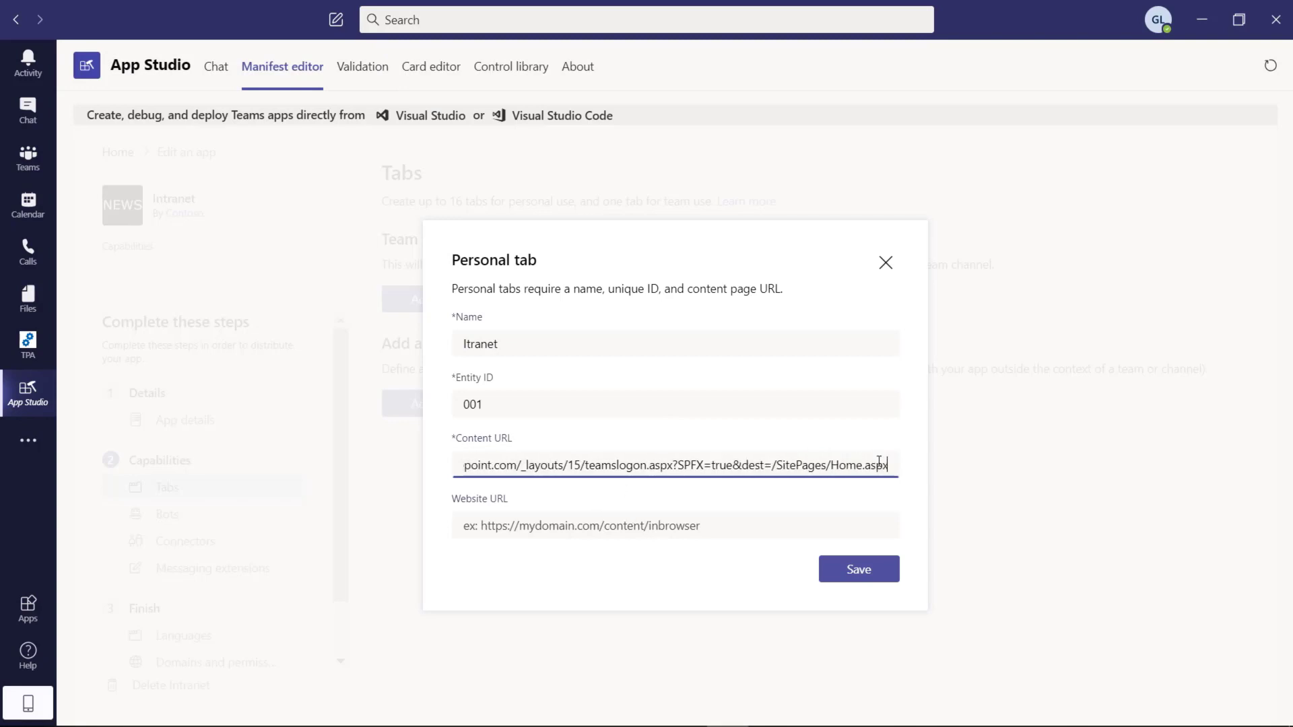
key(shift+Left)
key(shift+Left)
key(shift+Left)
key(shift+Left)
key(shift+Left)
key(shift+Left)
key(shift+Left)
key(shift+Left)
key(shift+Left)
key(shift+Left)
key(shift+Left)
key(shift+Left)
key(shift+Left)
key(shift+Left)
key(shift+Left)
key(shift+Left)
key(shift+Left)
key(shift+Left)
key(shift+Left)
key(shift+Left)
key(shift+Right)
key(shift+Right)
key(shift+Right)
key(shift+Right)
key(shift+Right)
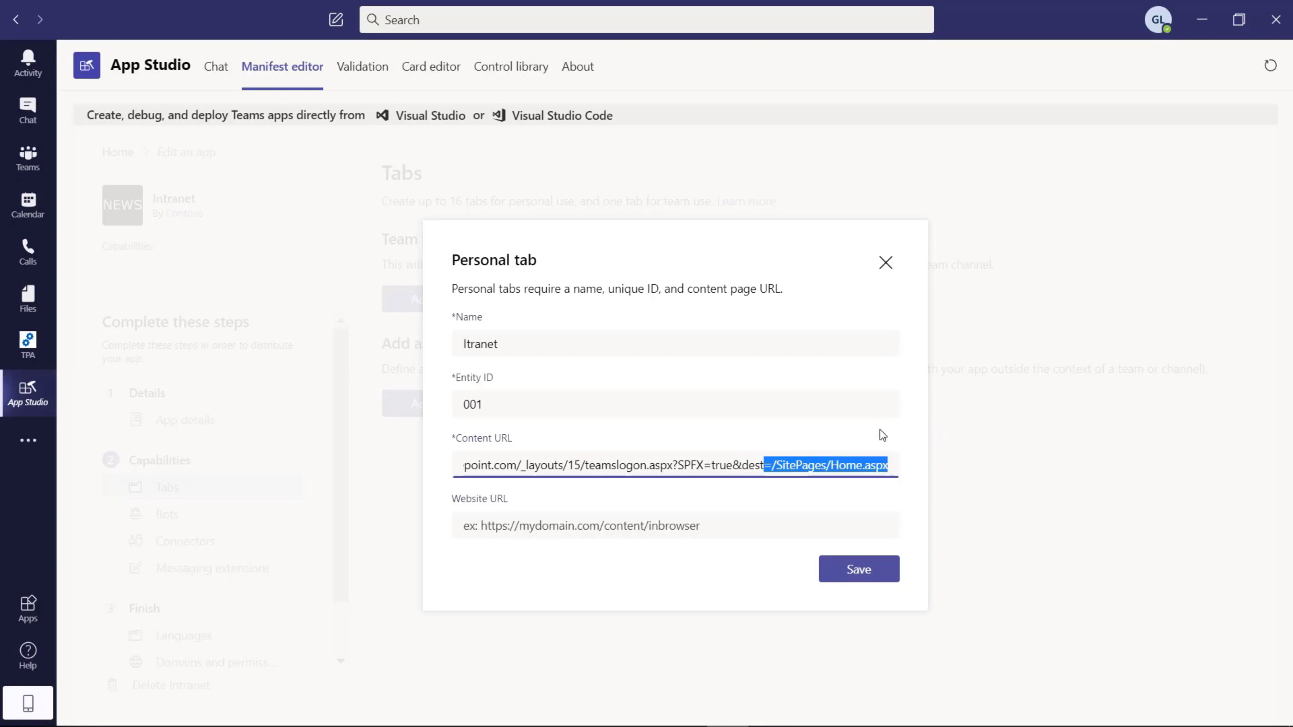
click(665, 526)
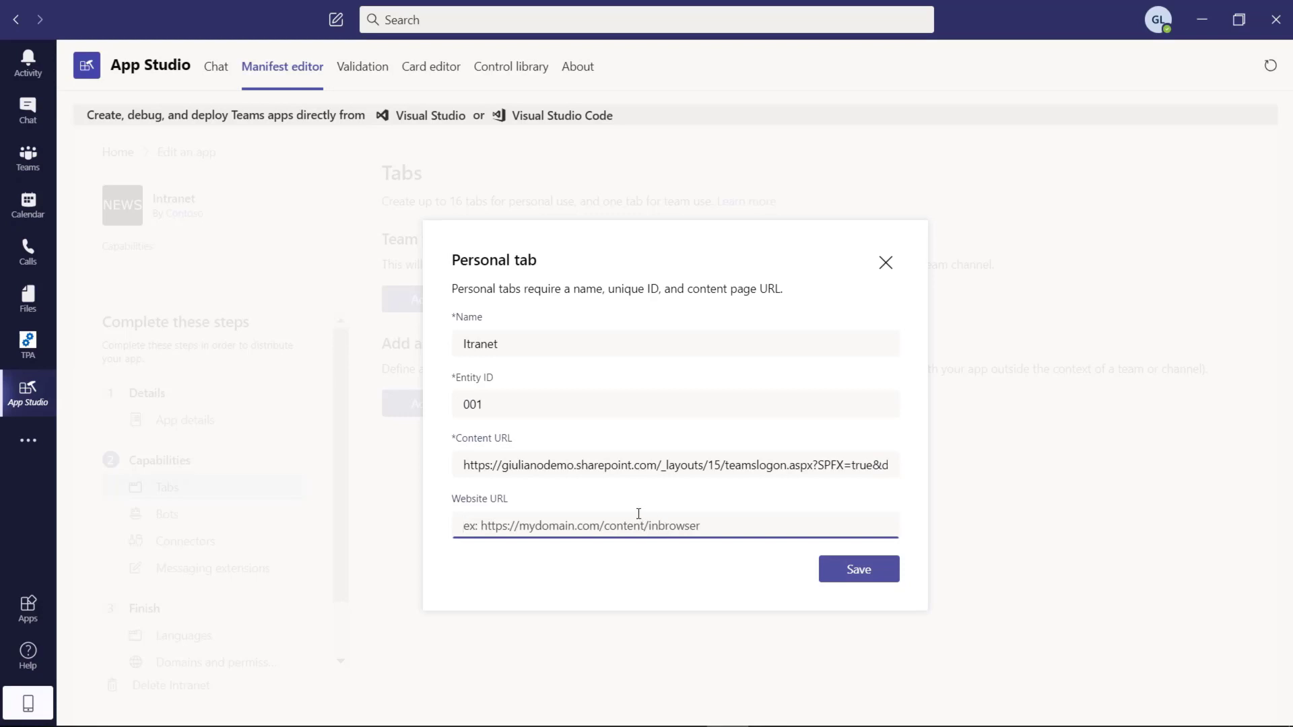
click(852, 578)
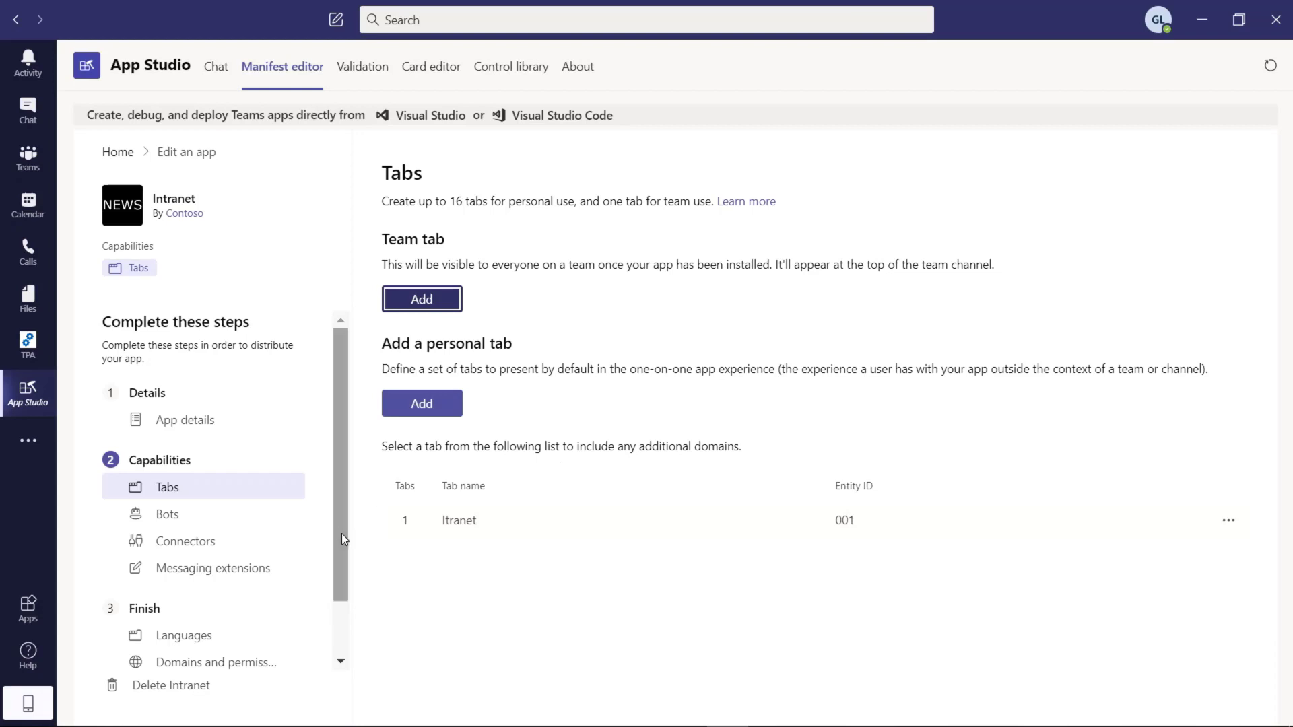
drag(342, 533, 342, 589)
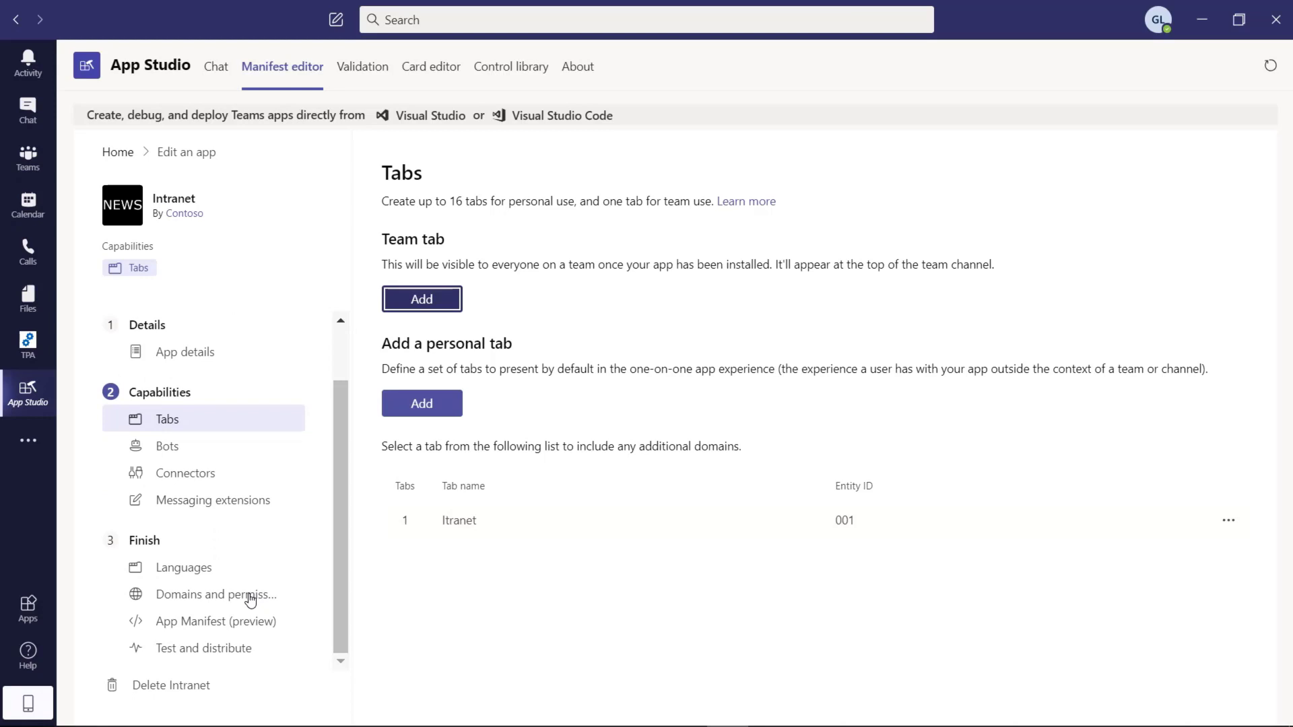
click(251, 597)
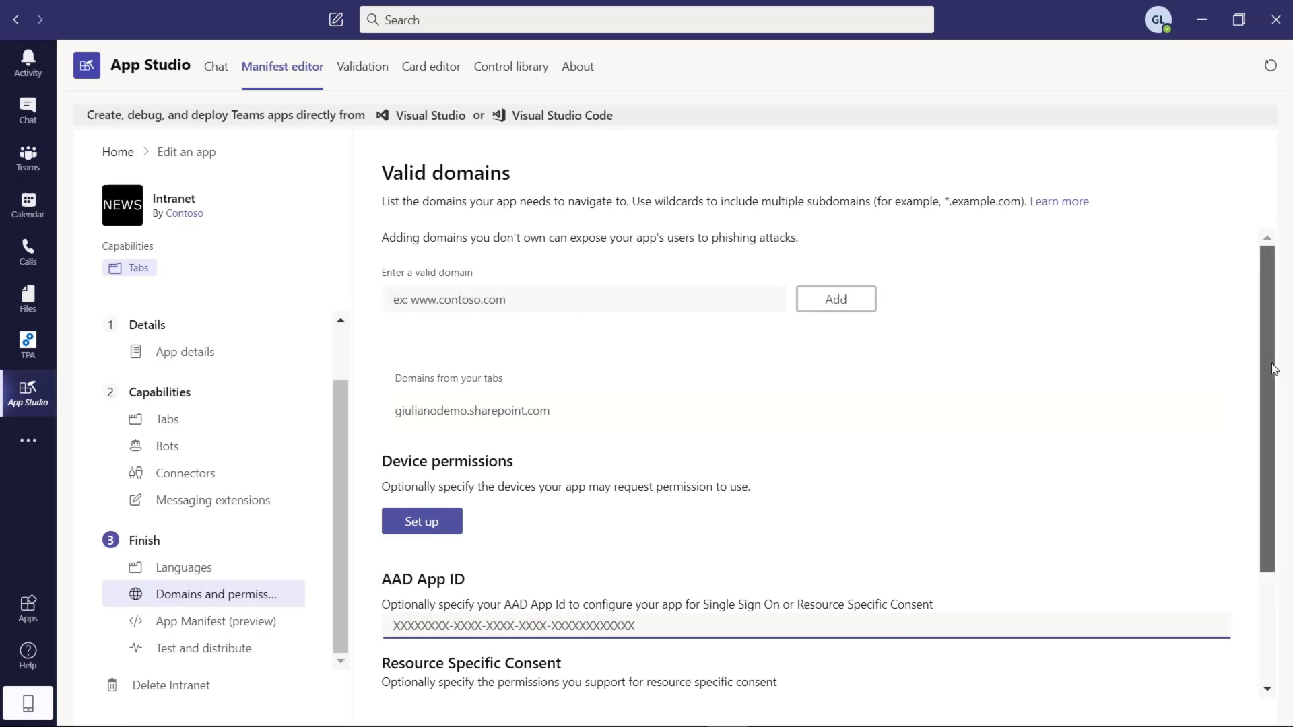
scroll(1274, 369, down, 1)
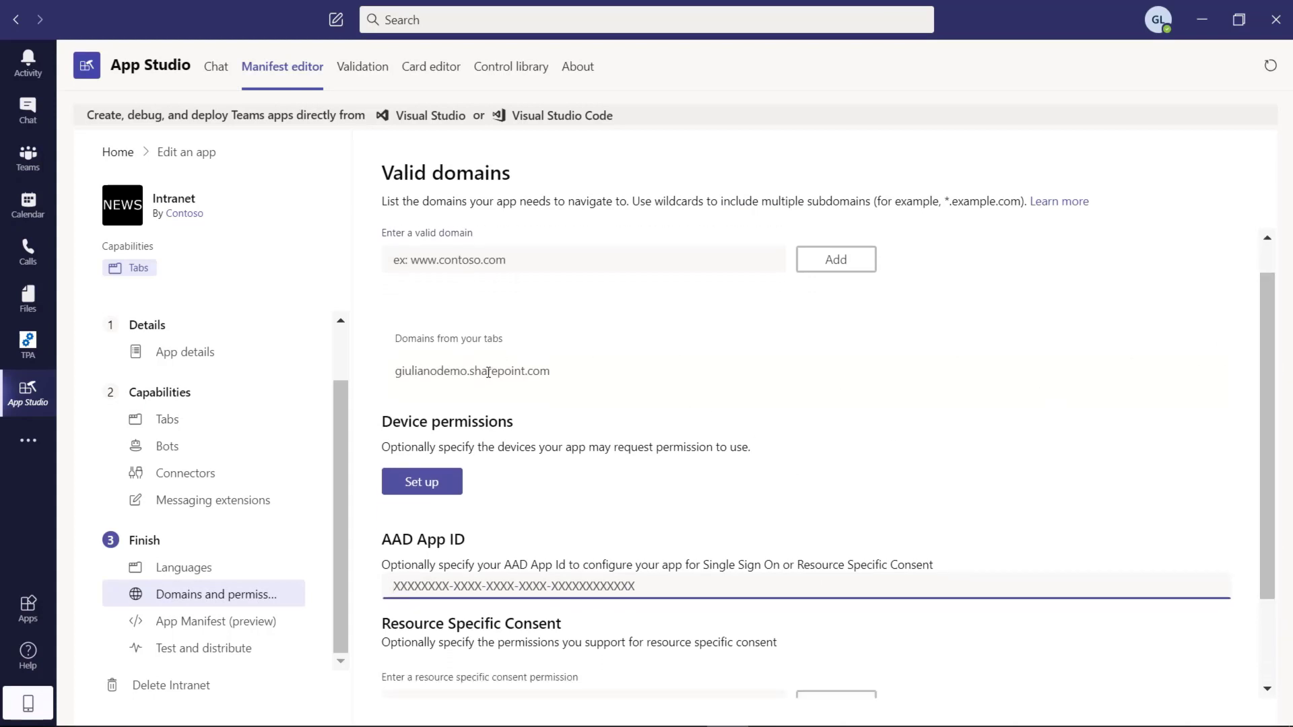
drag(1263, 386, 1266, 474)
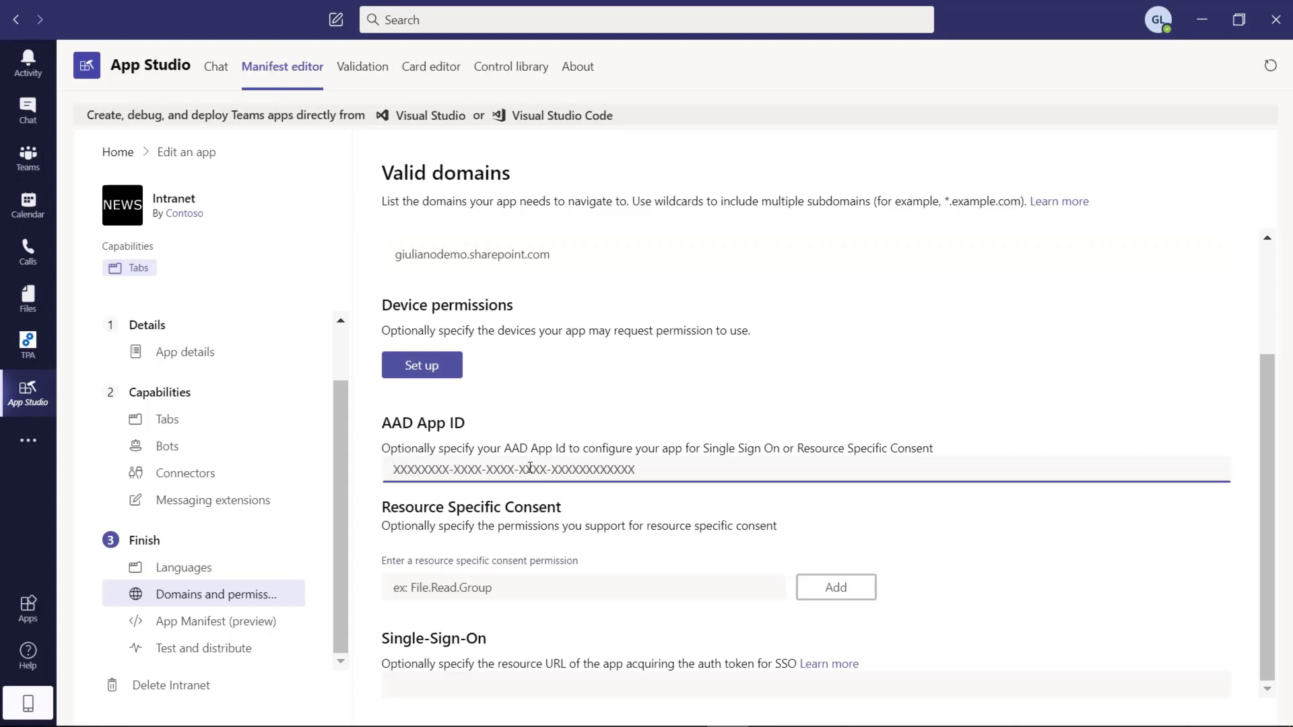
key(super+v)
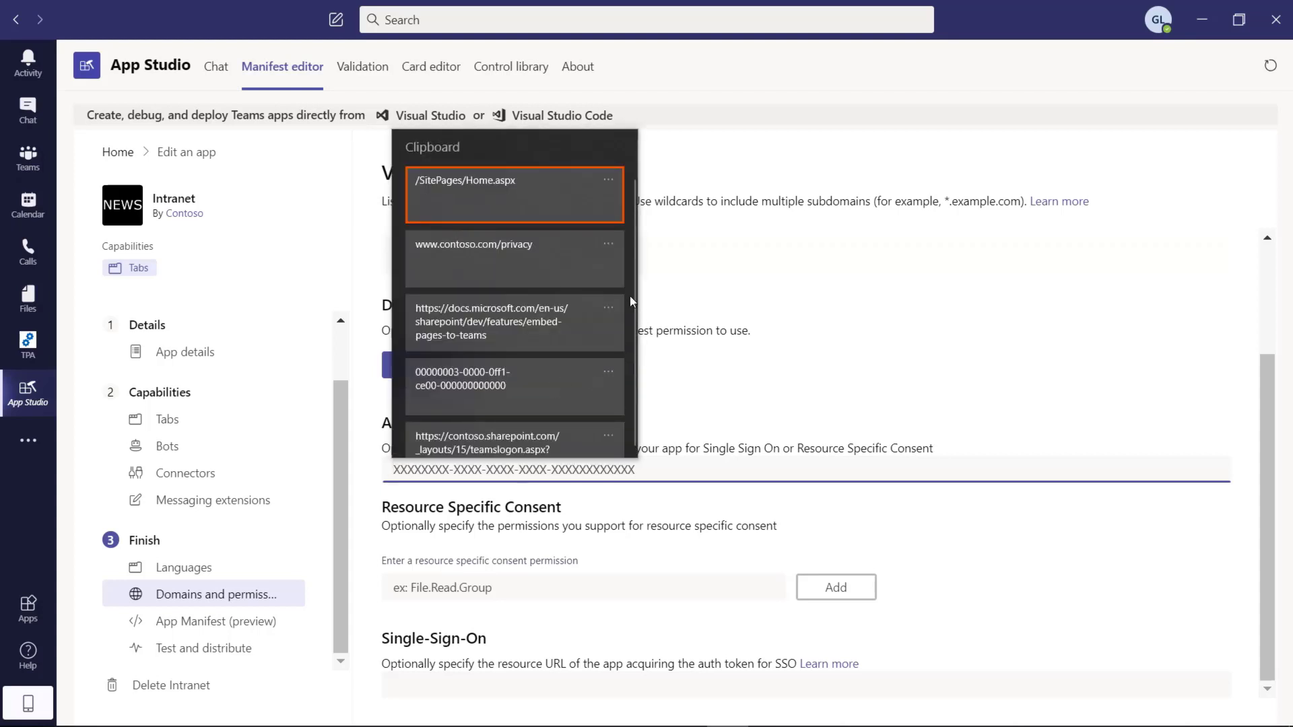
click(500, 385)
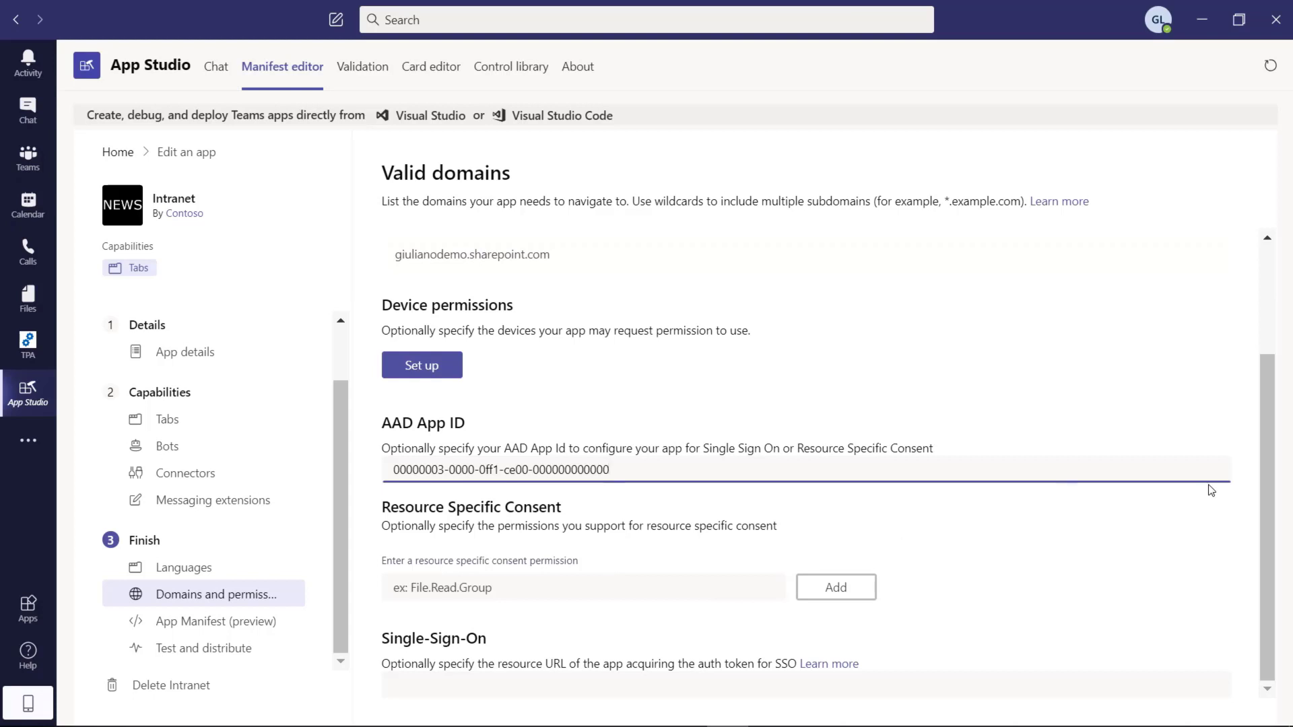
click(657, 685)
text(giulianodemo.sharepoint.com)
key(Home)
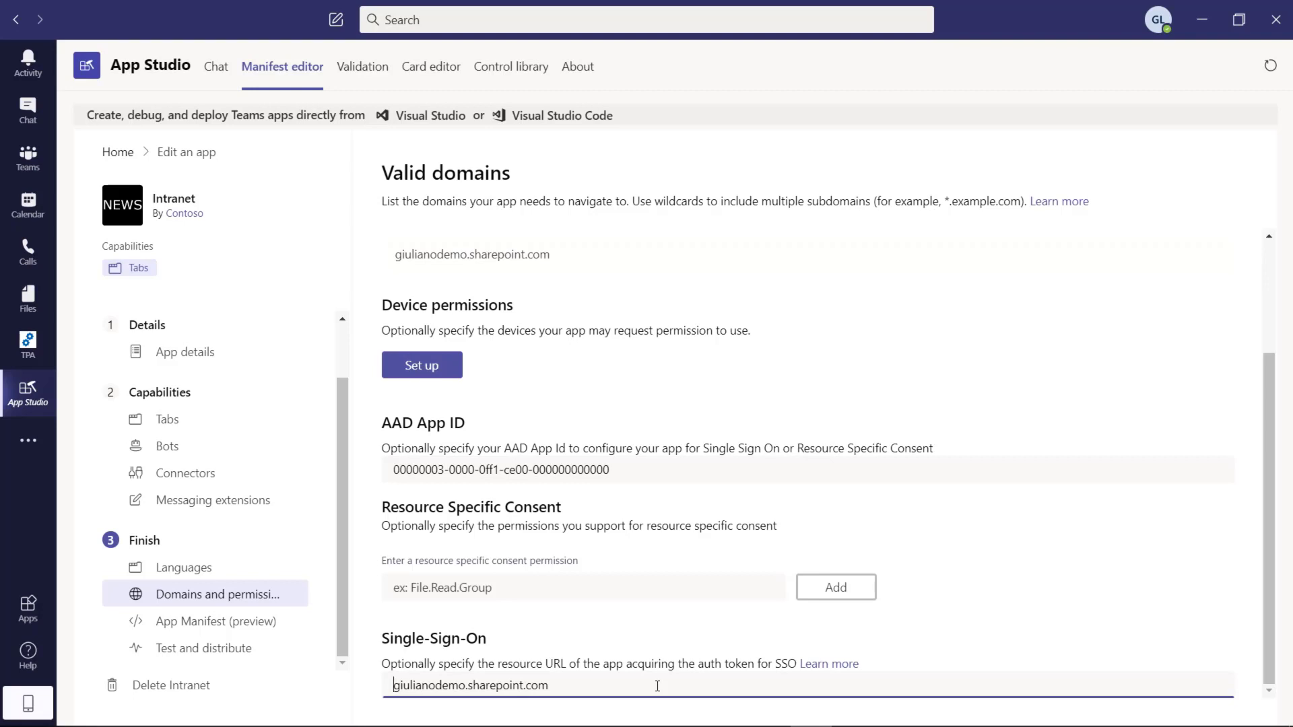
text(https://)
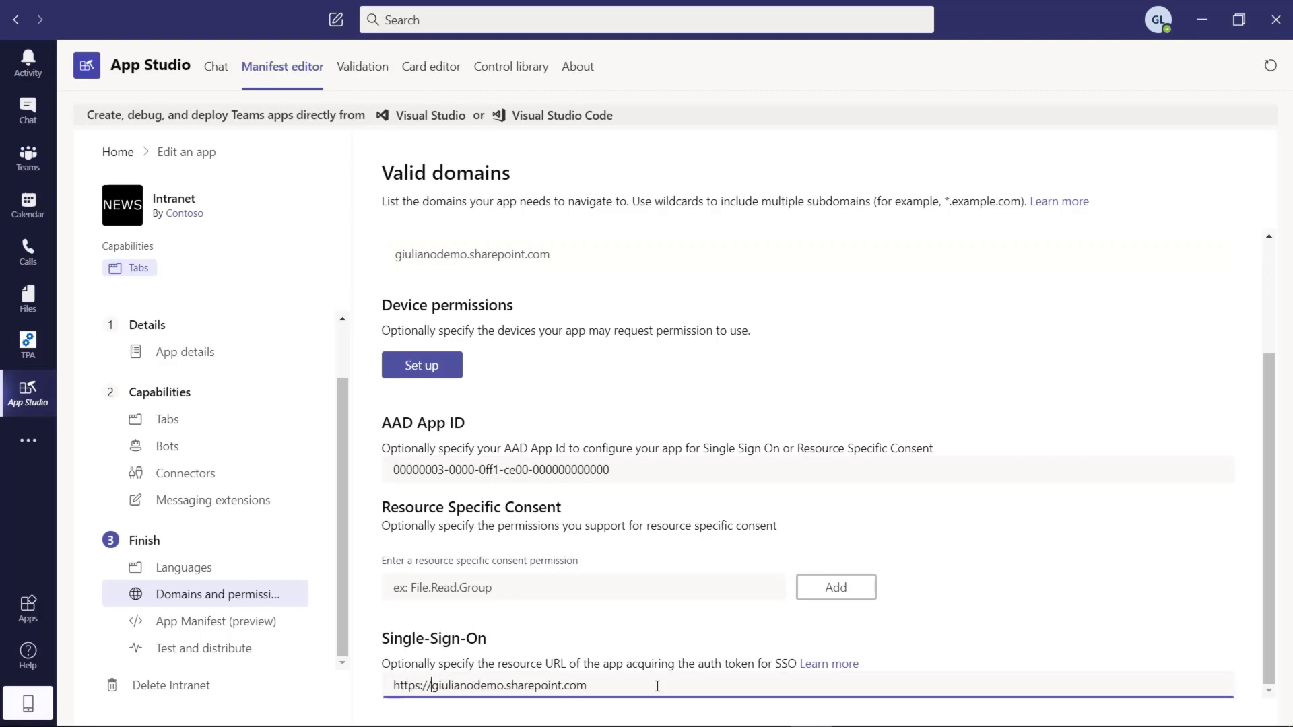
key(Right)
drag(1264, 564, 1261, 439)
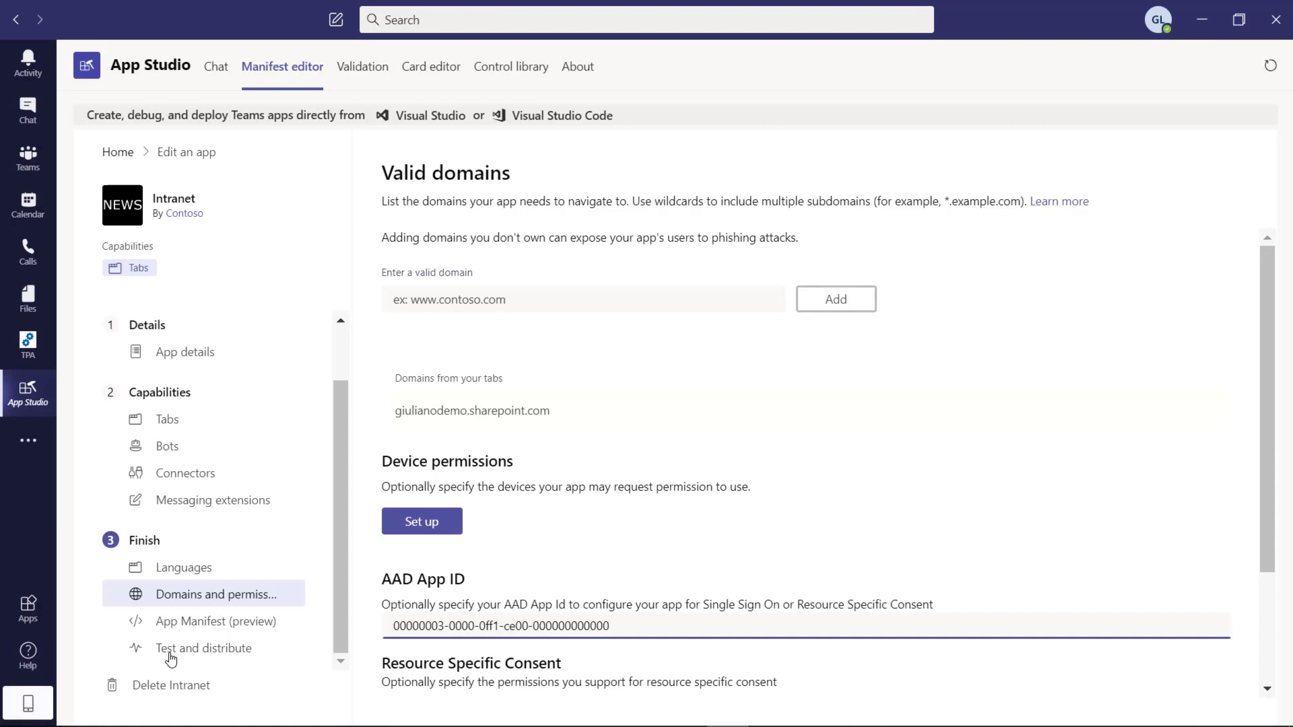
Step: Check Test and distribute for validation errors, then return to App details
click(171, 658)
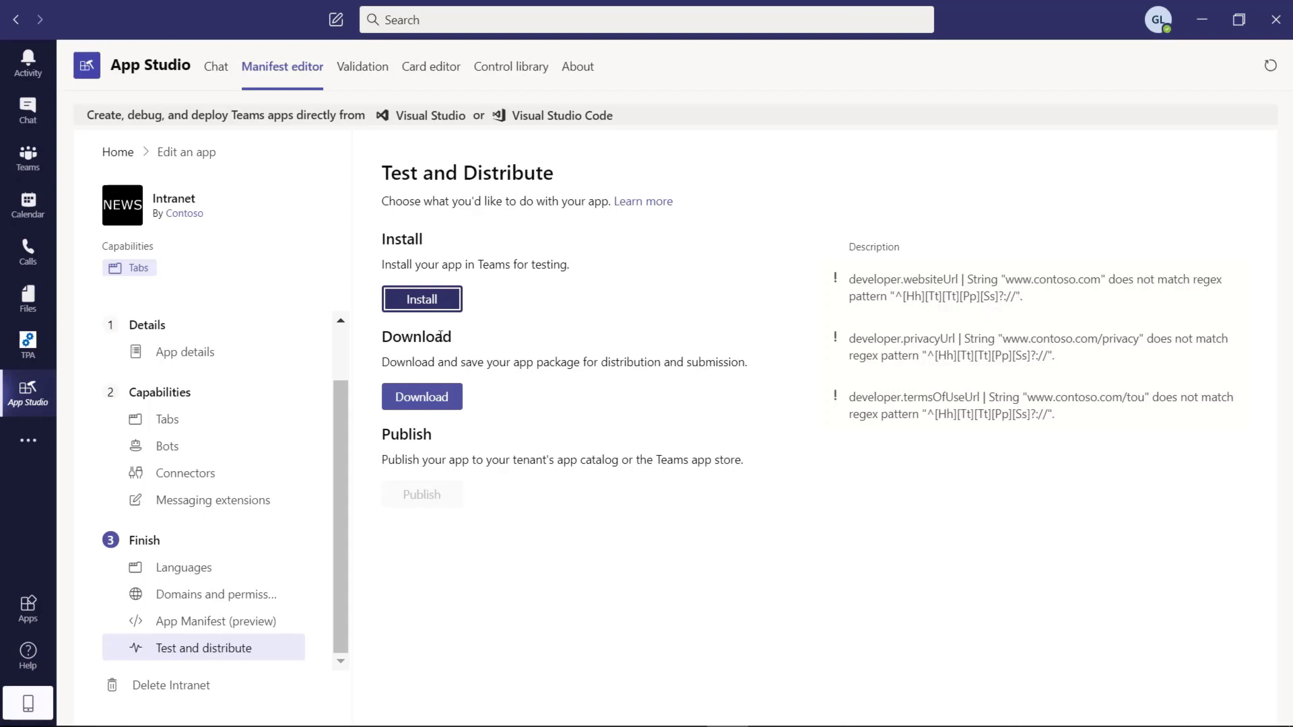
click(183, 359)
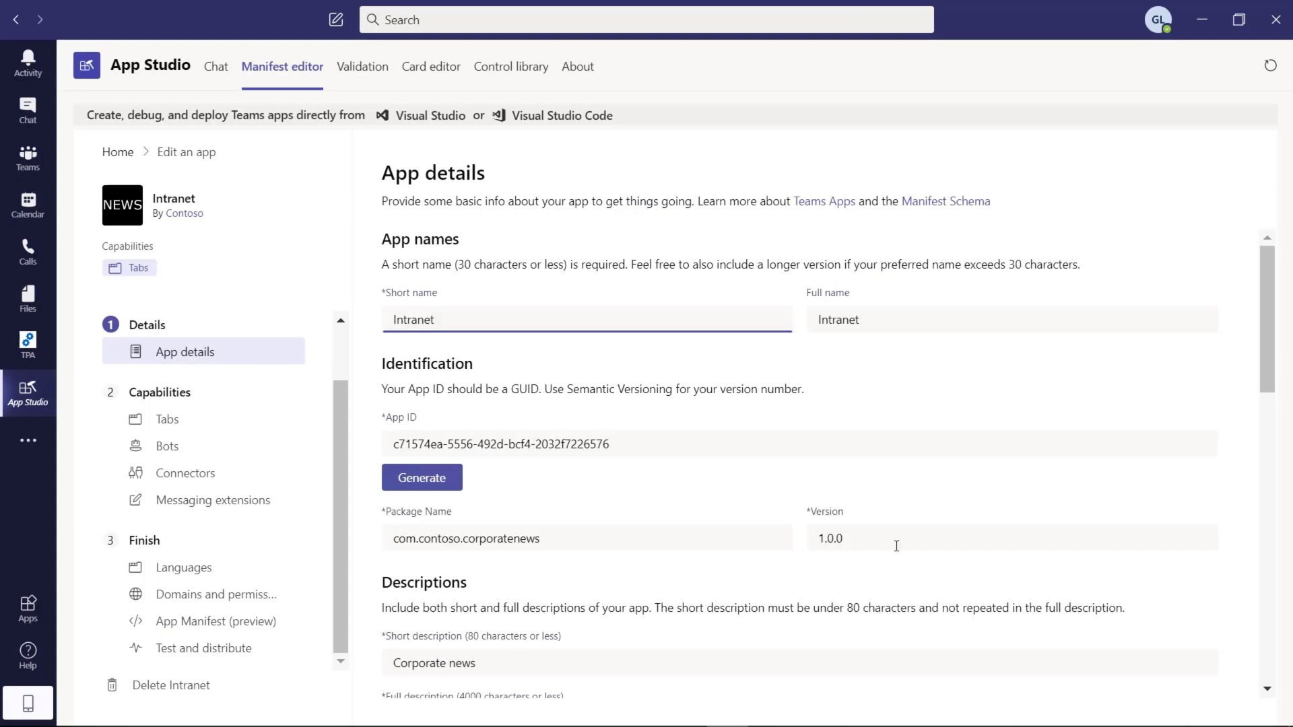
drag(1261, 291, 1251, 462)
click(821, 320)
text(https://www.contoso.com)
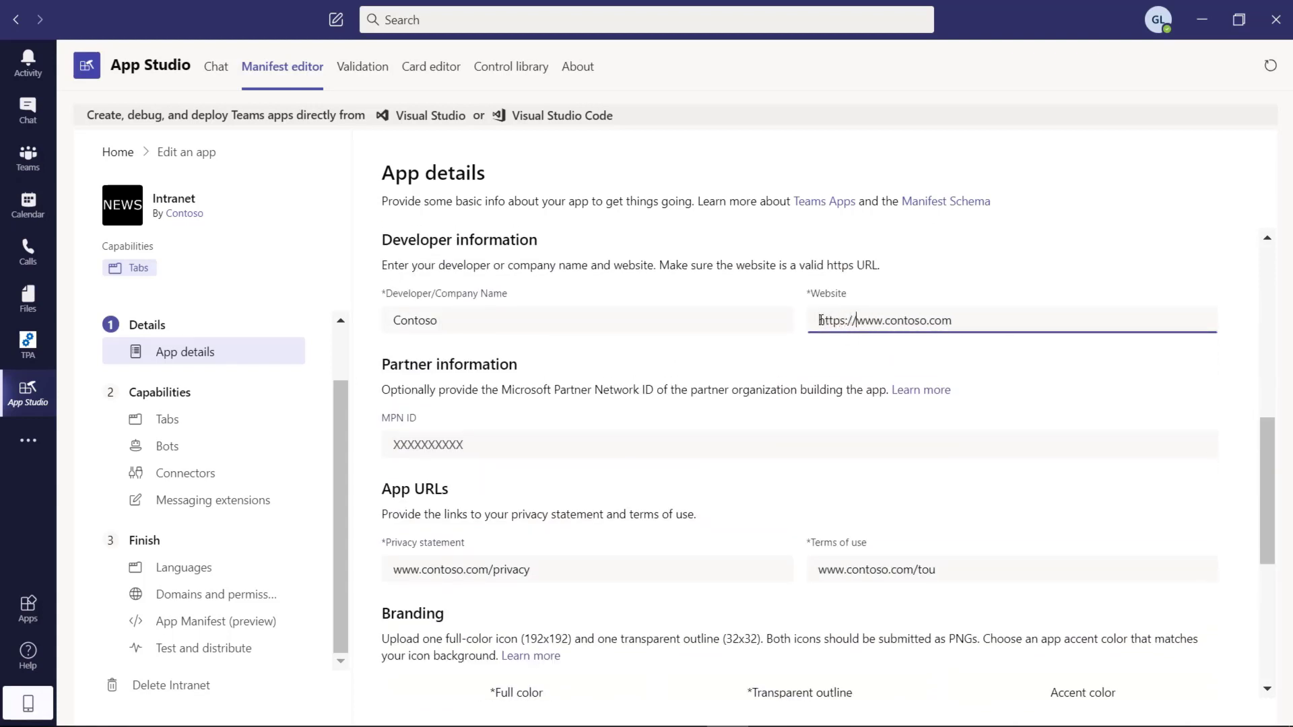
shift+click(820, 320)
key(ctrl+c)
click(818, 569)
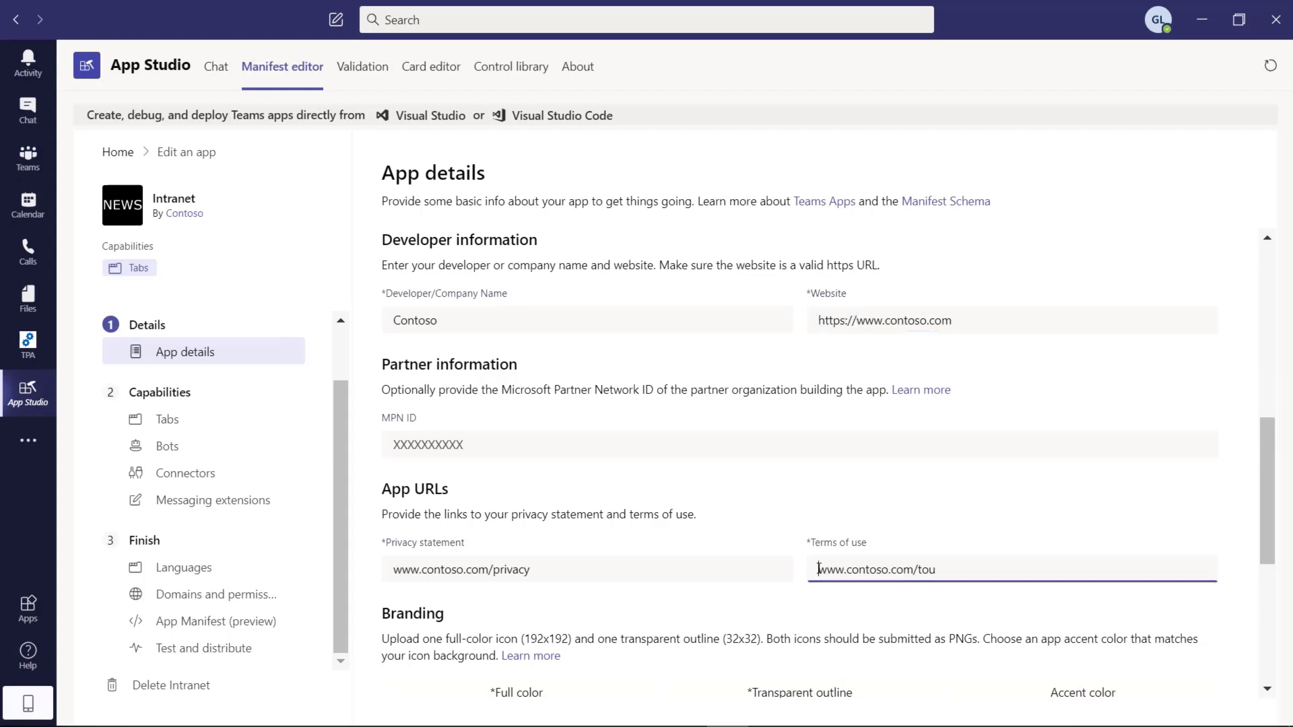
click(394, 569)
key(ctrl+v)
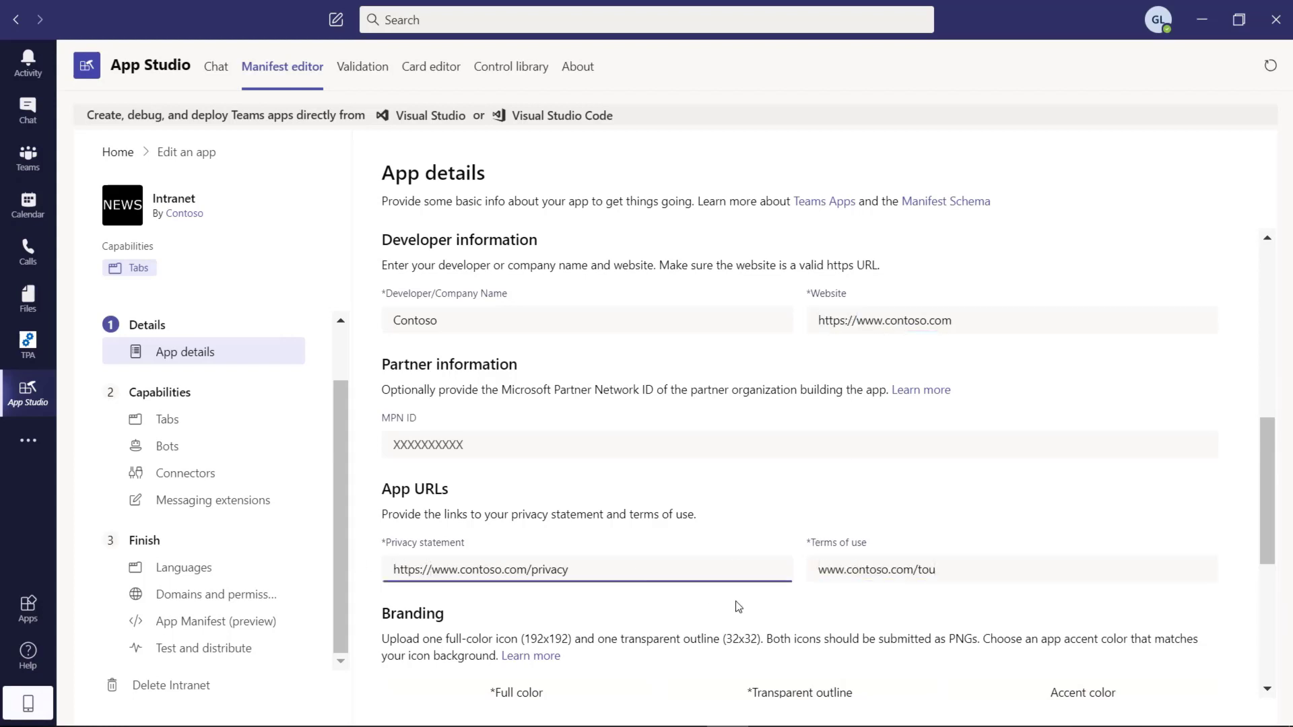
click(819, 570)
key(ctrl+v)
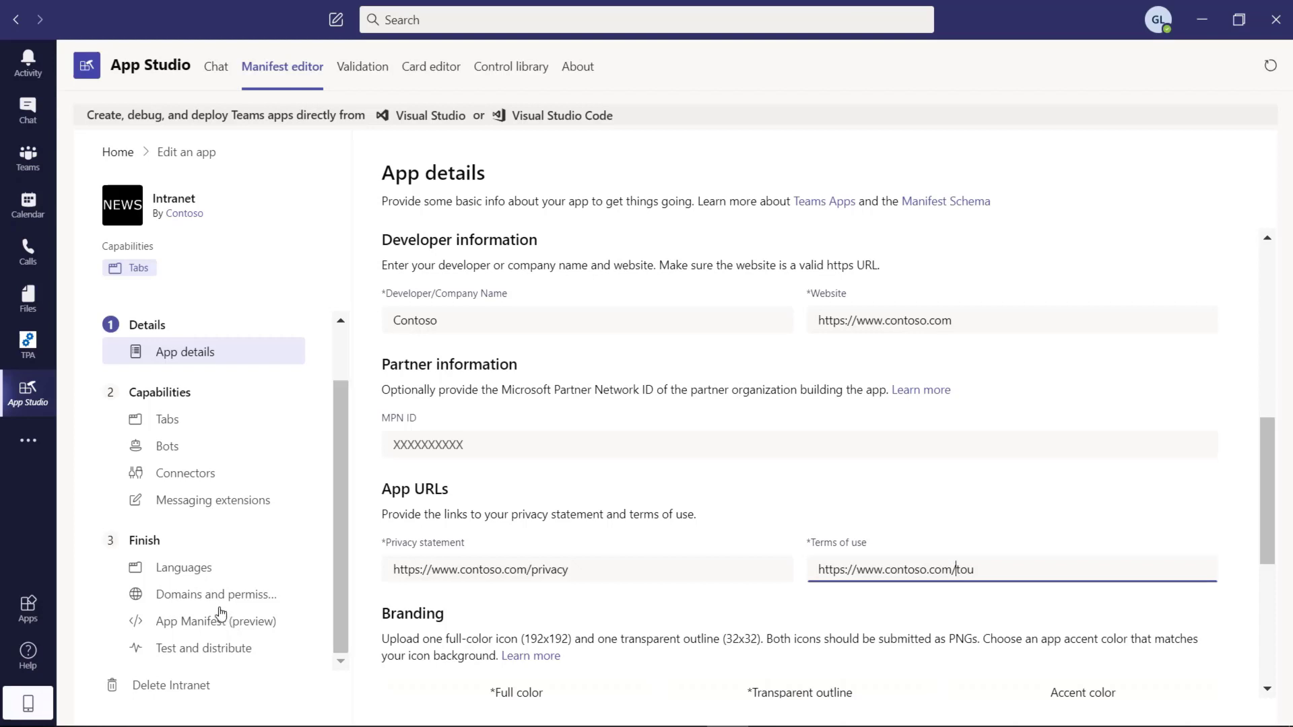
Step: Recheck validation in Test and distribute and download the Intranet app package
click(215, 652)
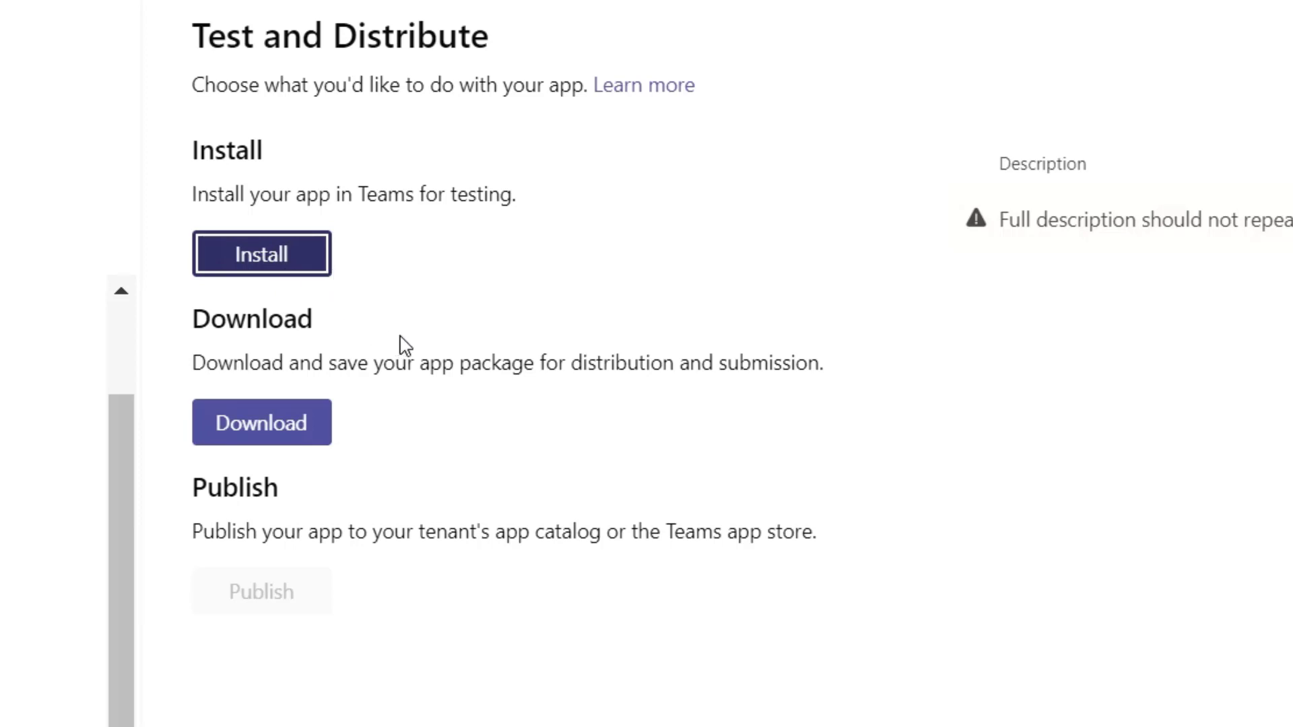
click(268, 433)
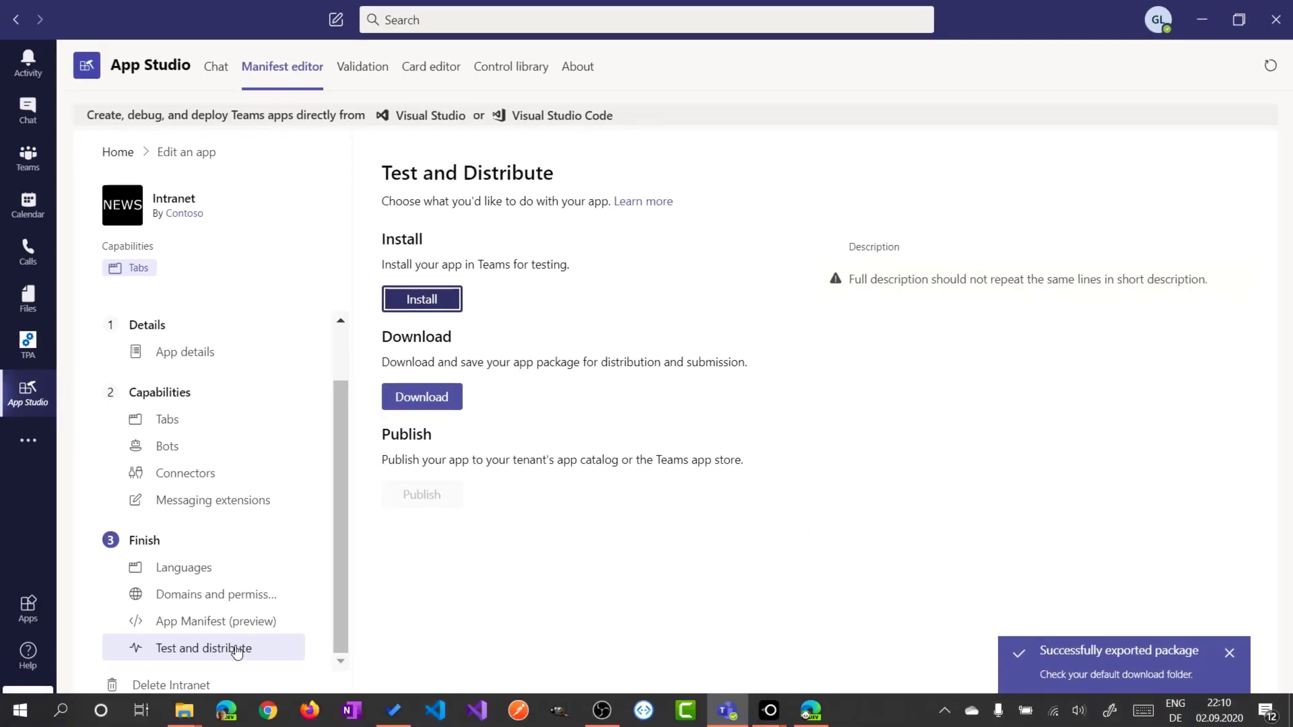
Step: Locate Intranet.zip (7 KB) in the Downloads folder, then go to the Teams Apps store
click(187, 715)
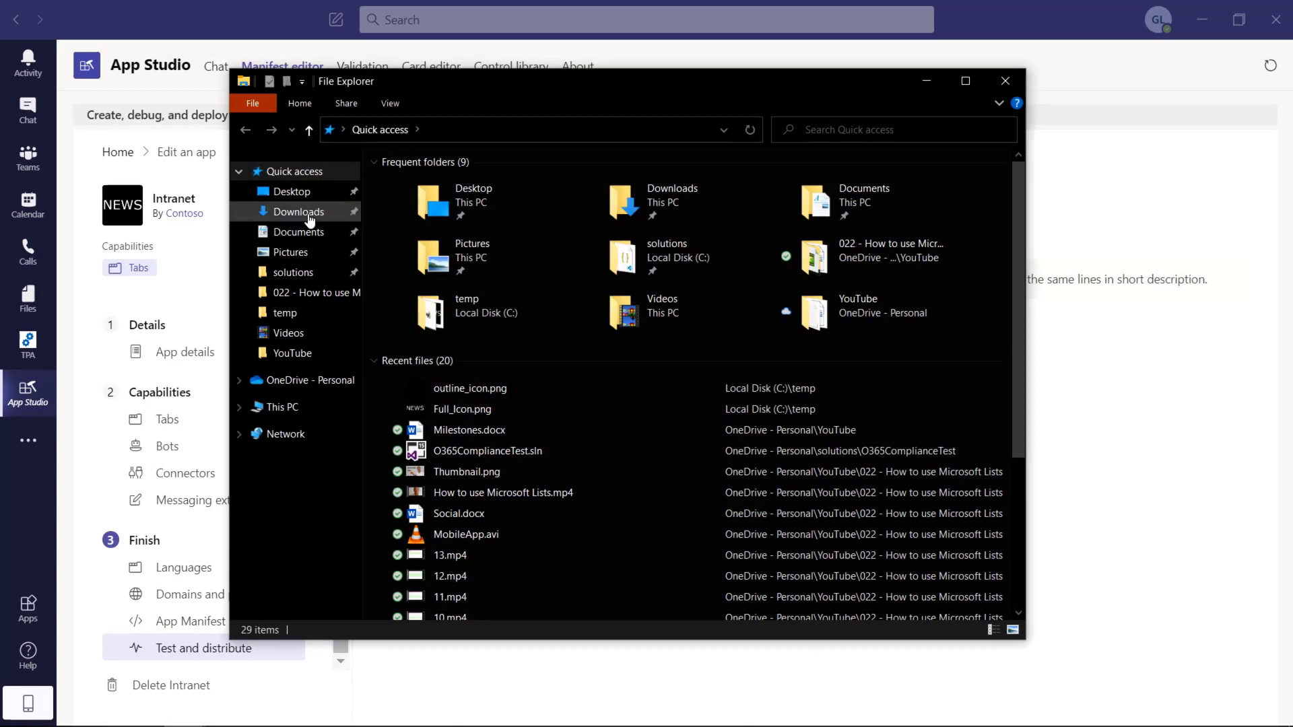
click(307, 214)
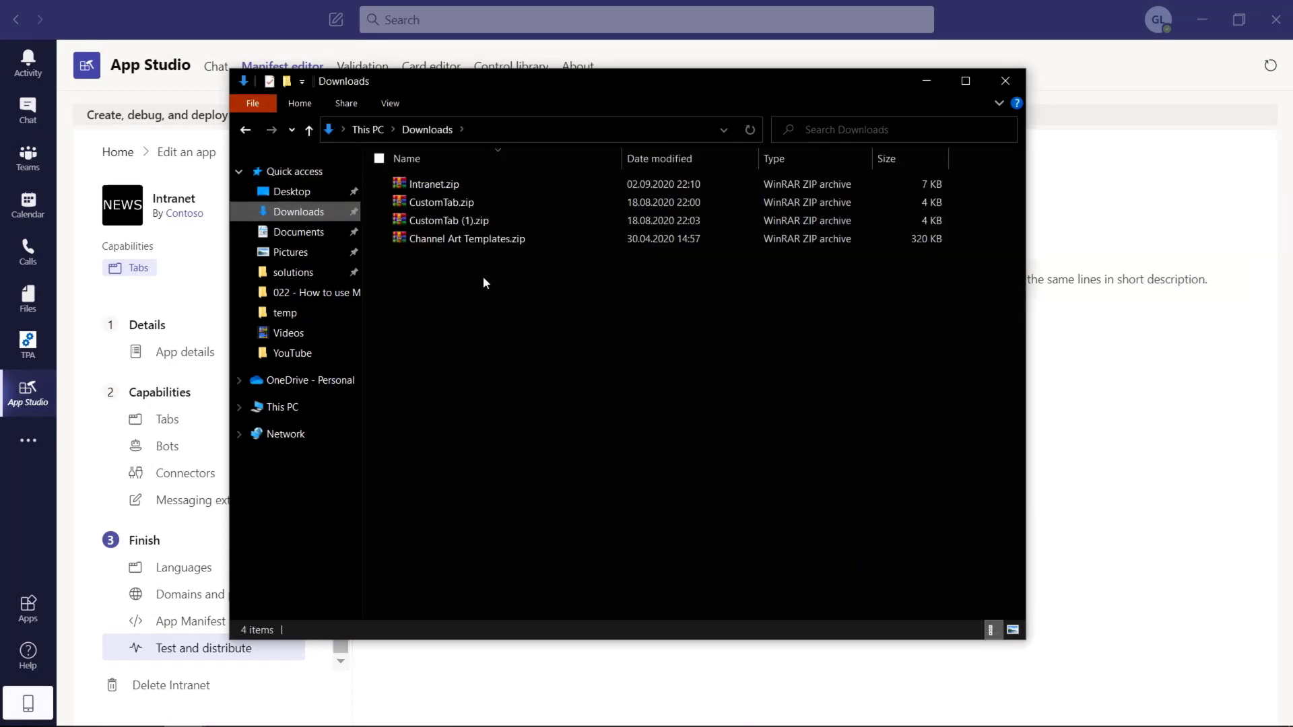
click(463, 191)
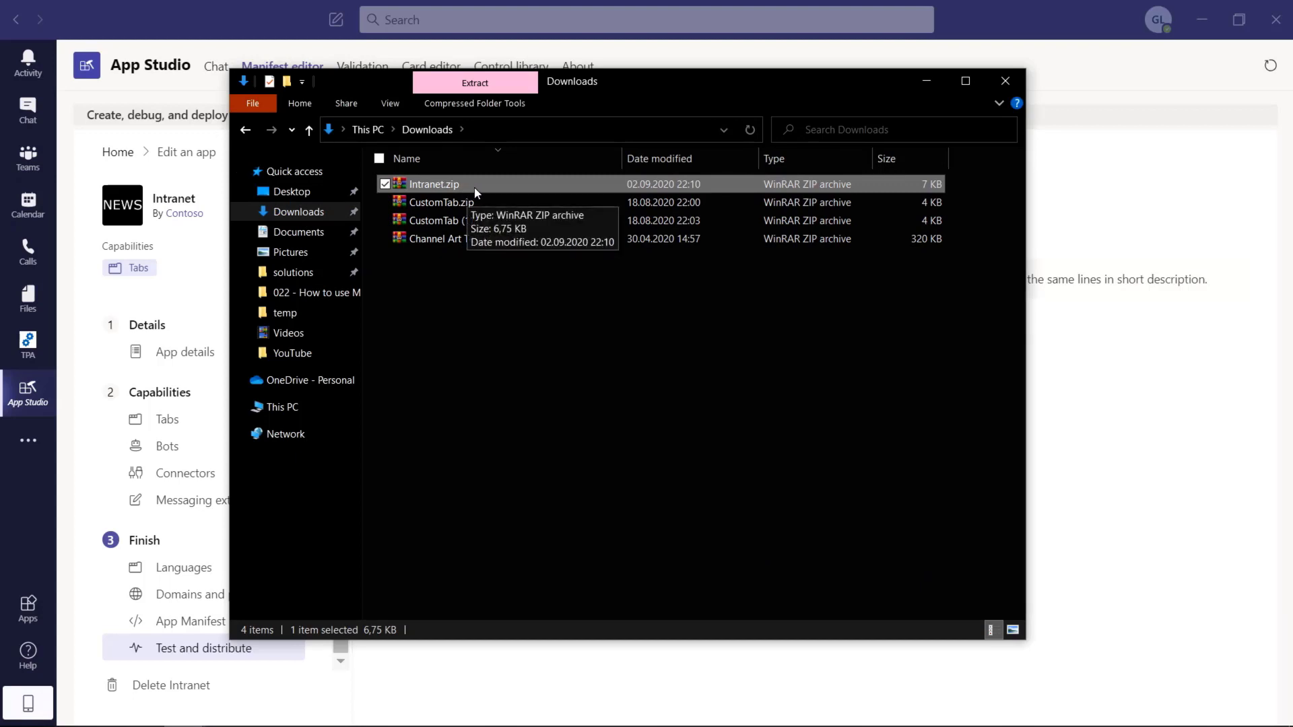
drag(653, 87, 708, 95)
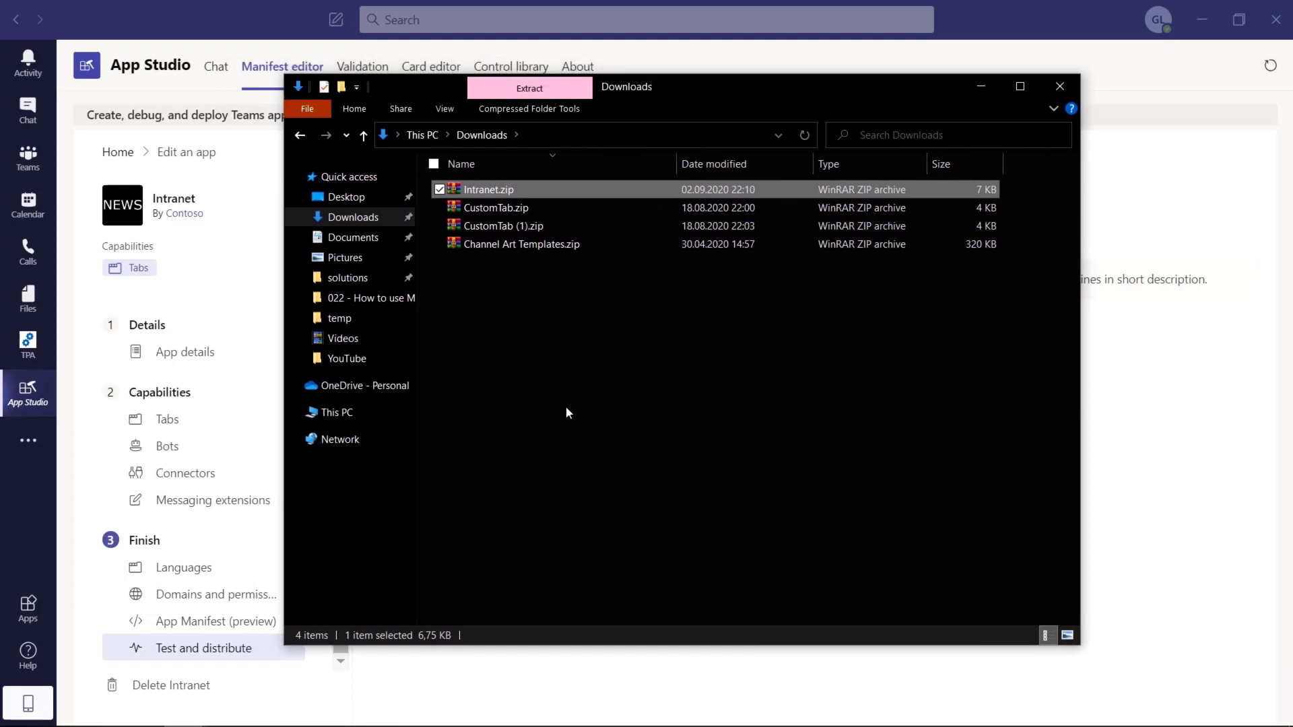
click(25, 616)
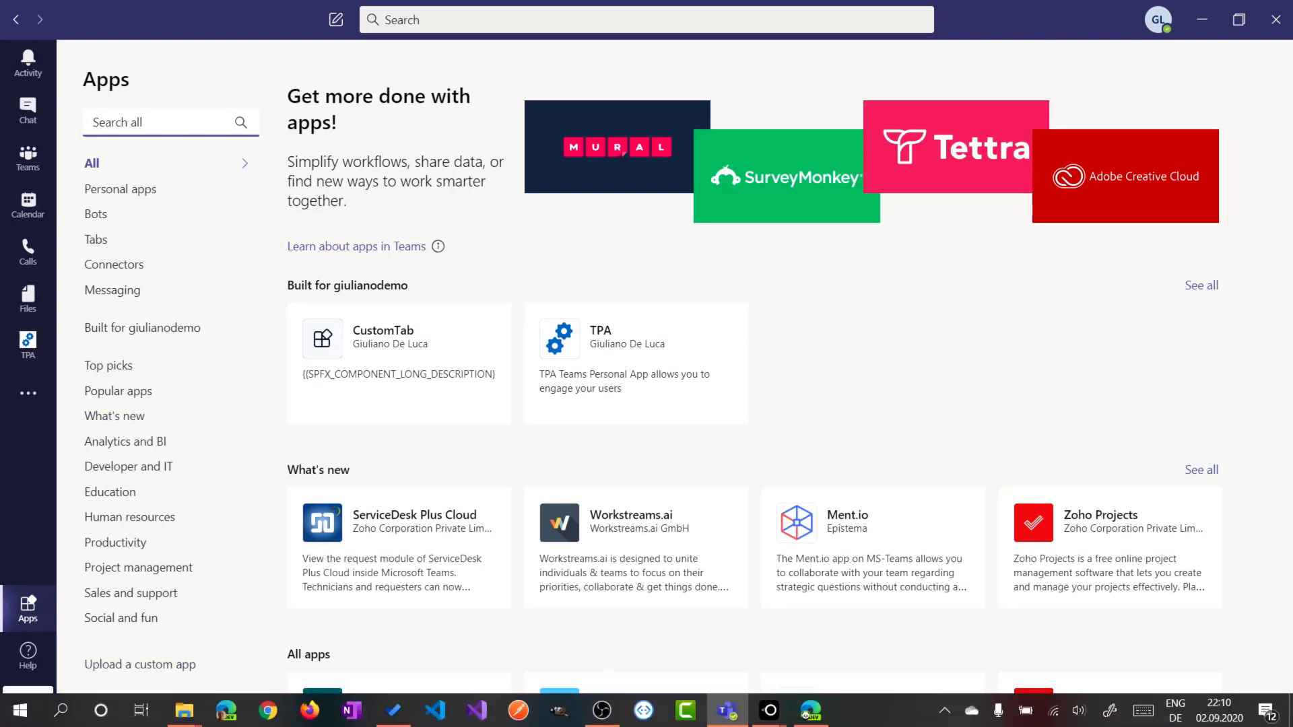
Step: Load the Teams admin center (admin.teams.microsoft.com) in a new Edge tab
click(810, 710)
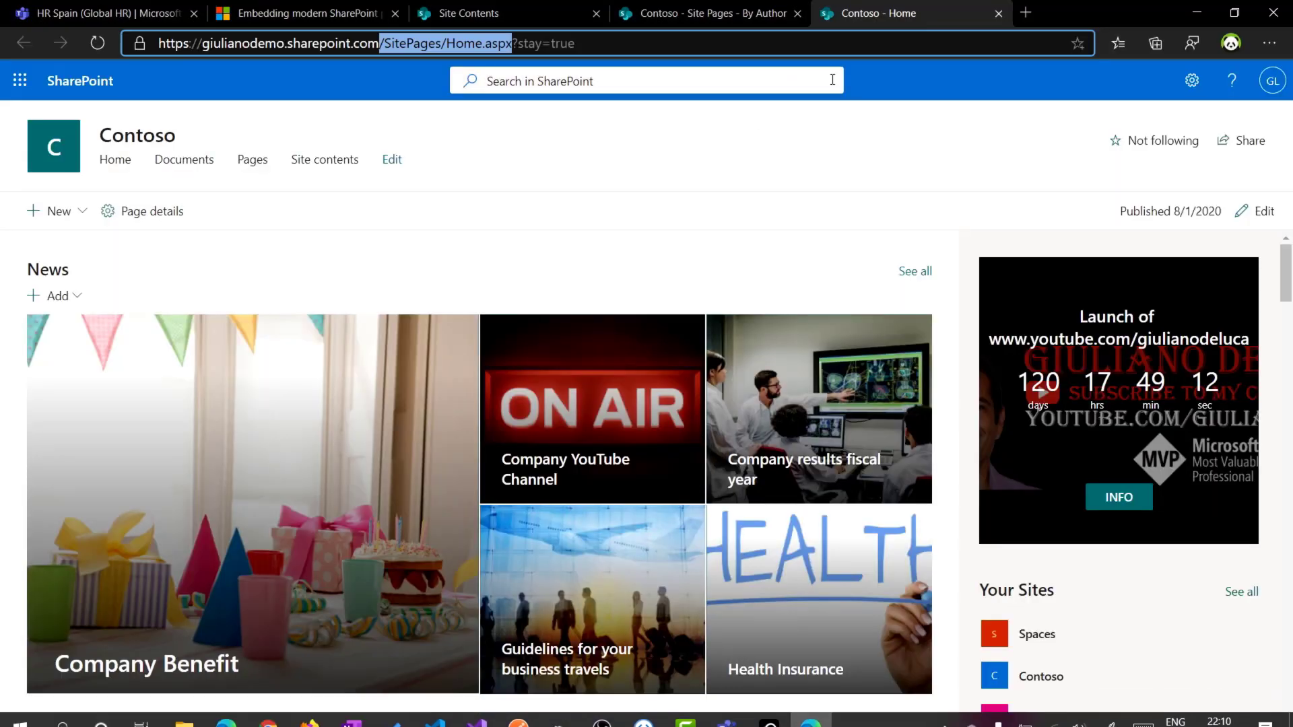
click(1028, 10)
text(admin.teams.microsoft.com)
key(Return)
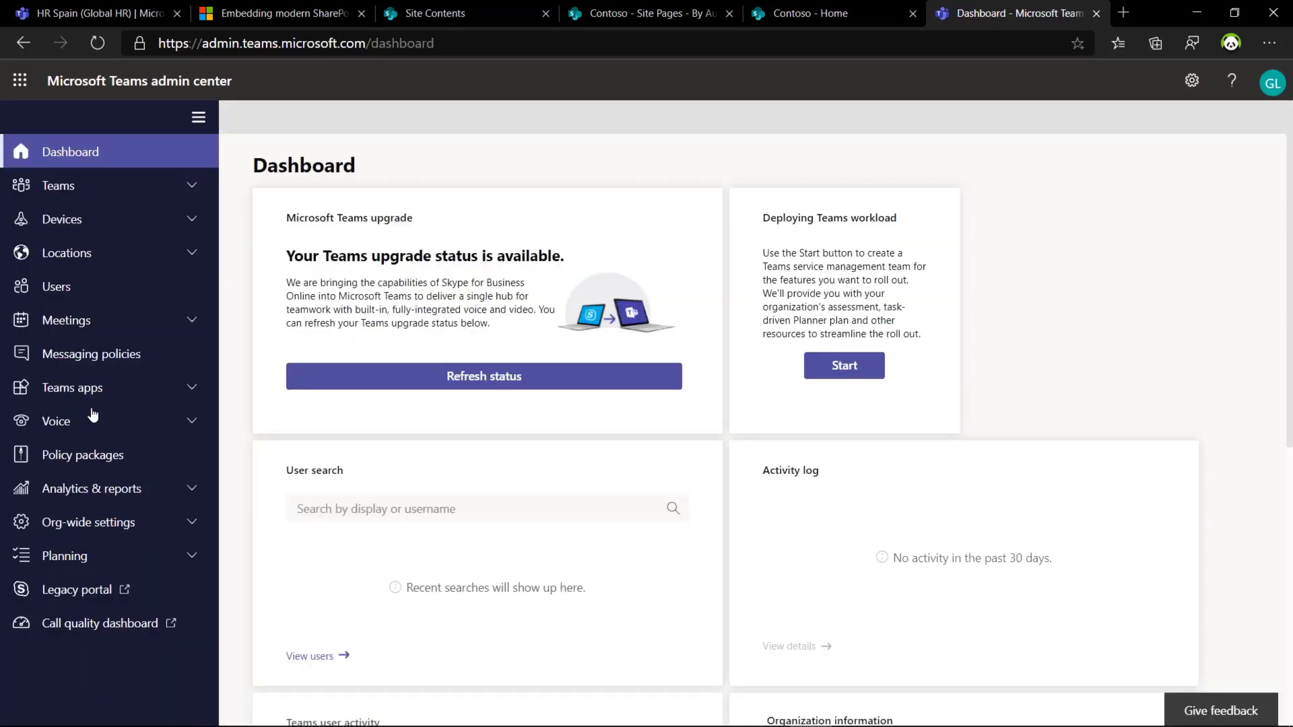
Step: Upload Downloads\Intranet.zip as a custom app, then sort Manage apps by Custom app descending
click(116, 396)
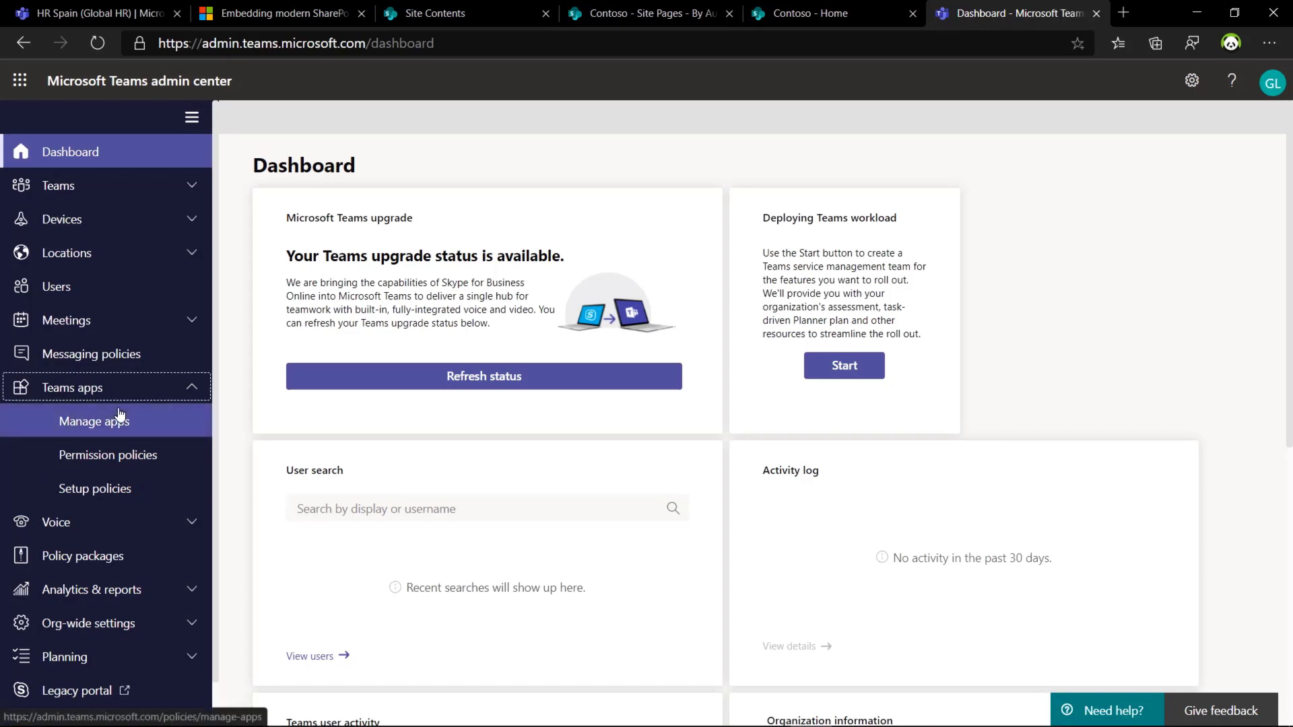
click(130, 423)
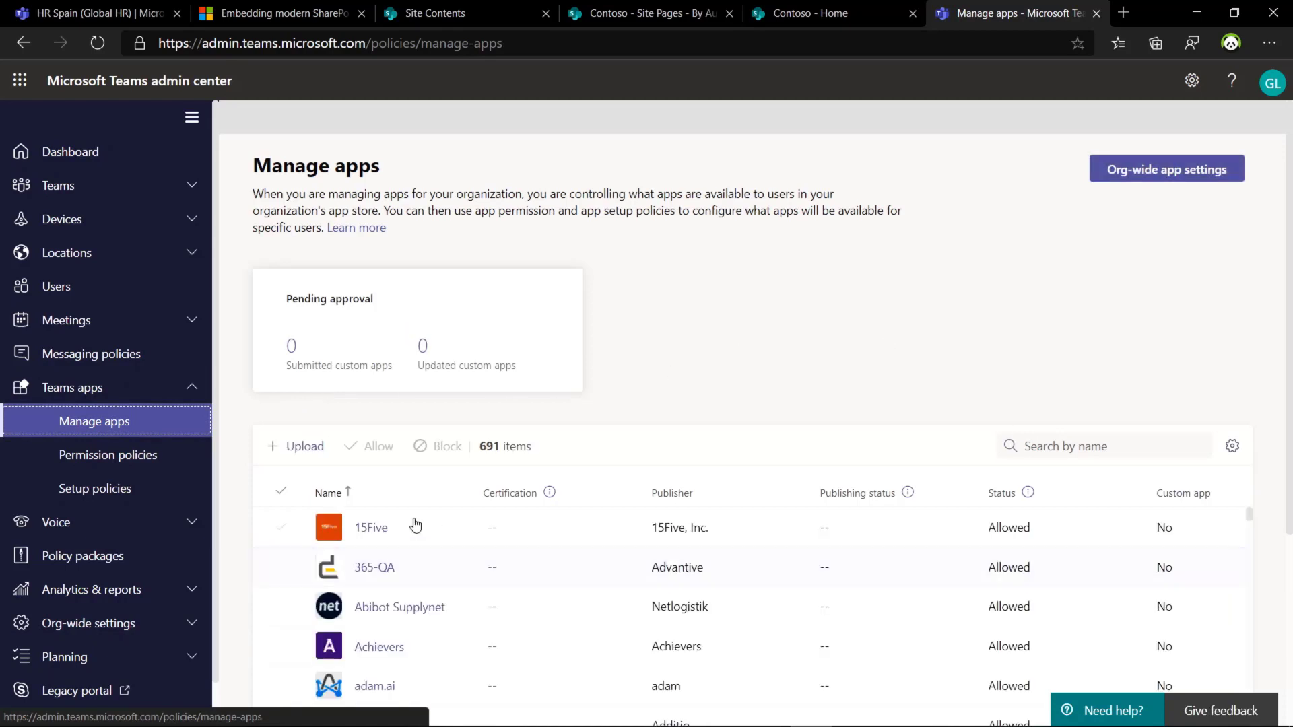
click(309, 448)
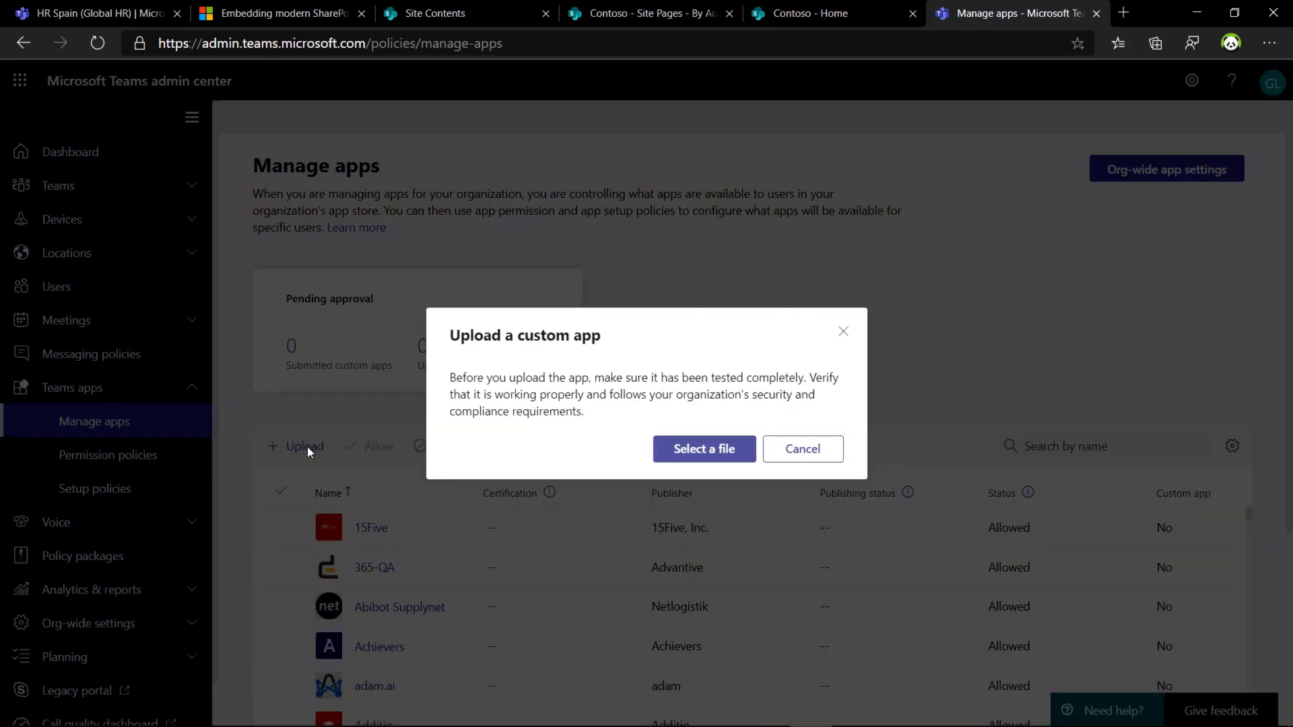
click(702, 449)
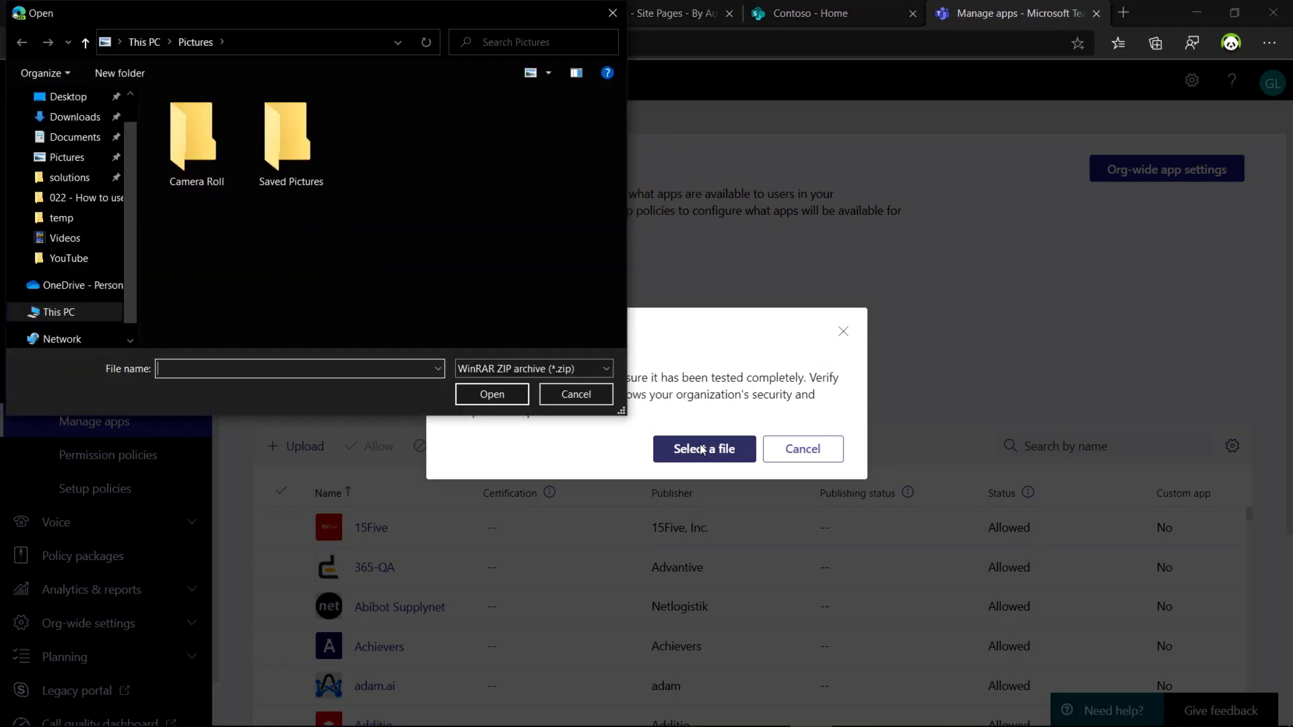
click(70, 117)
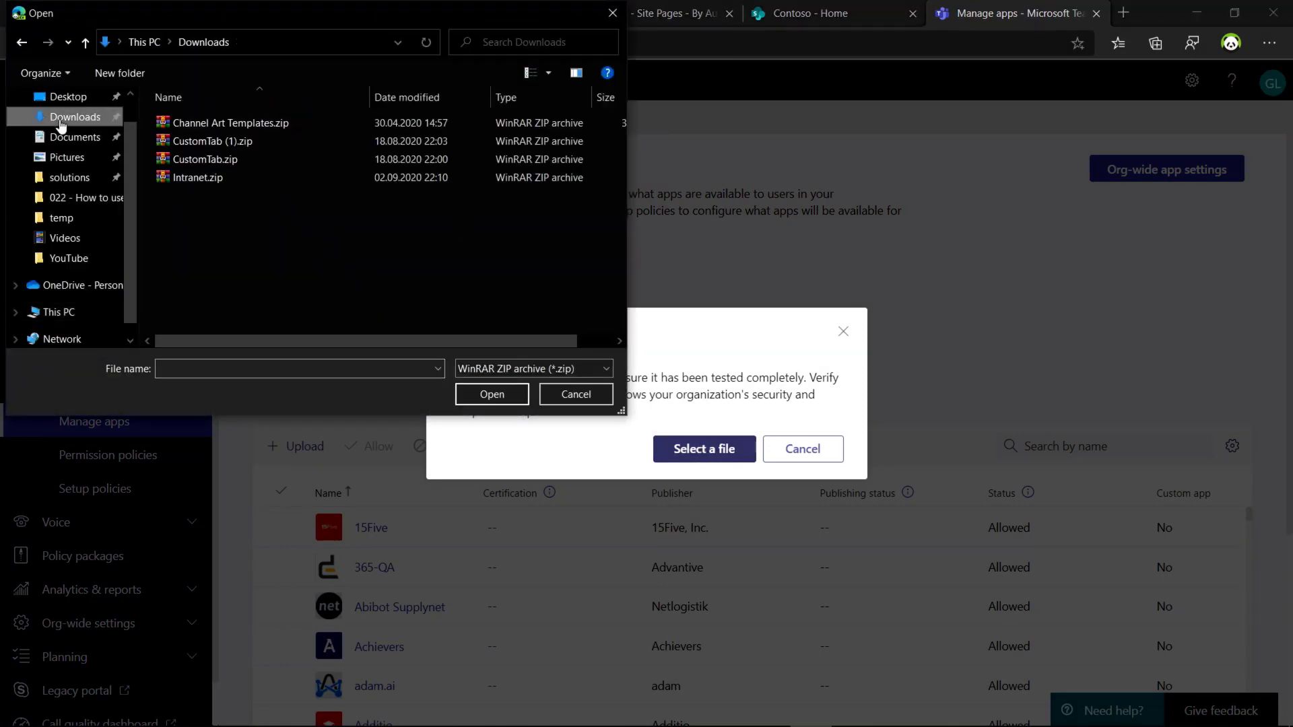
click(233, 180)
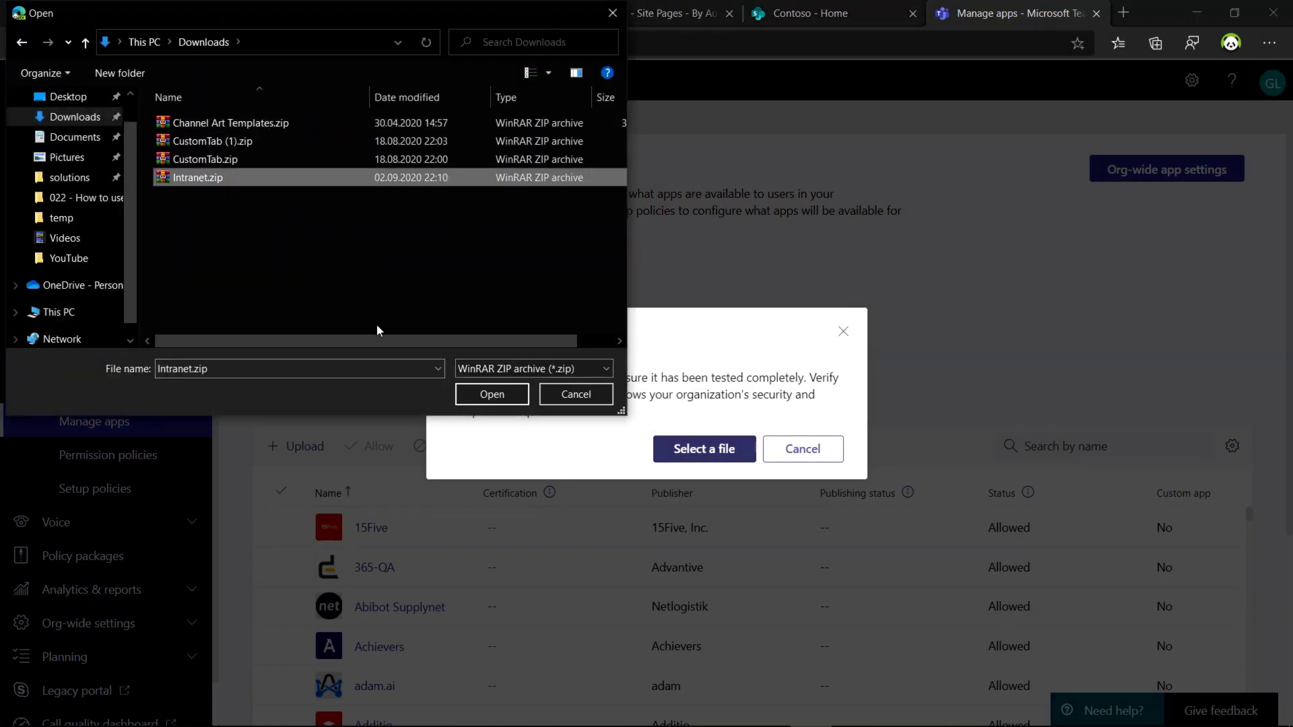
click(491, 394)
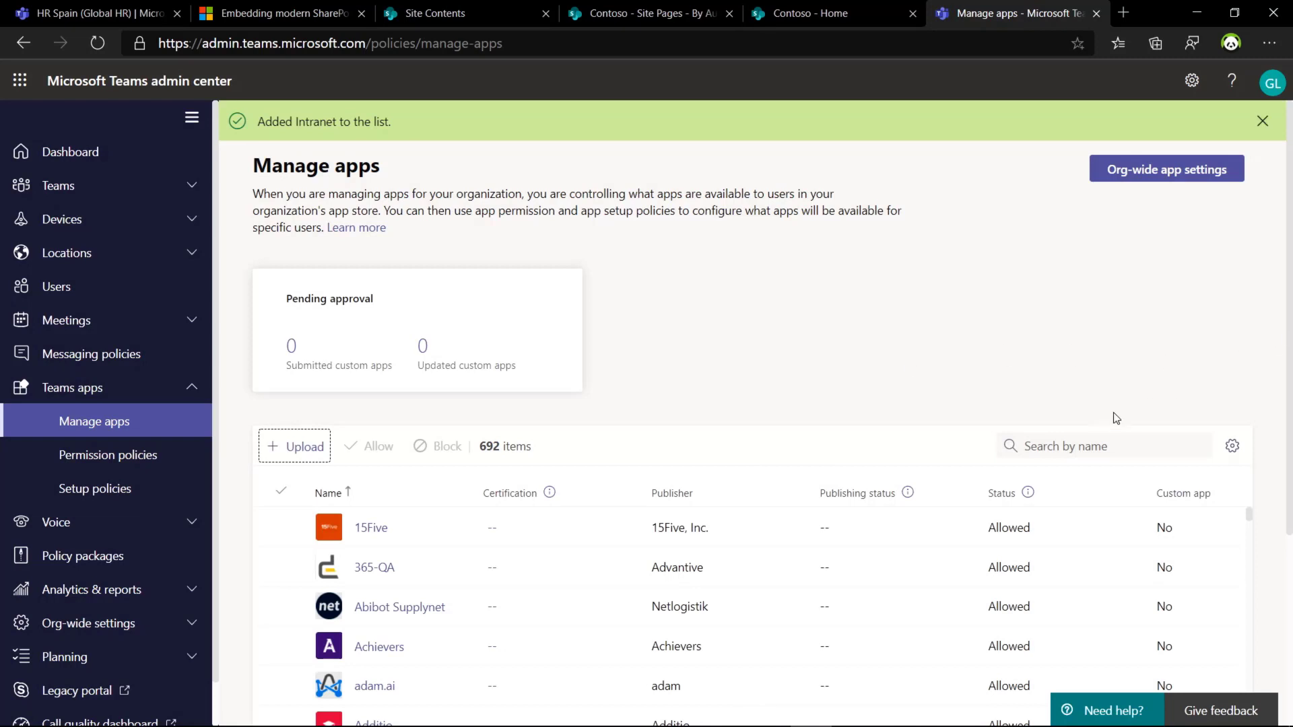
click(1172, 497)
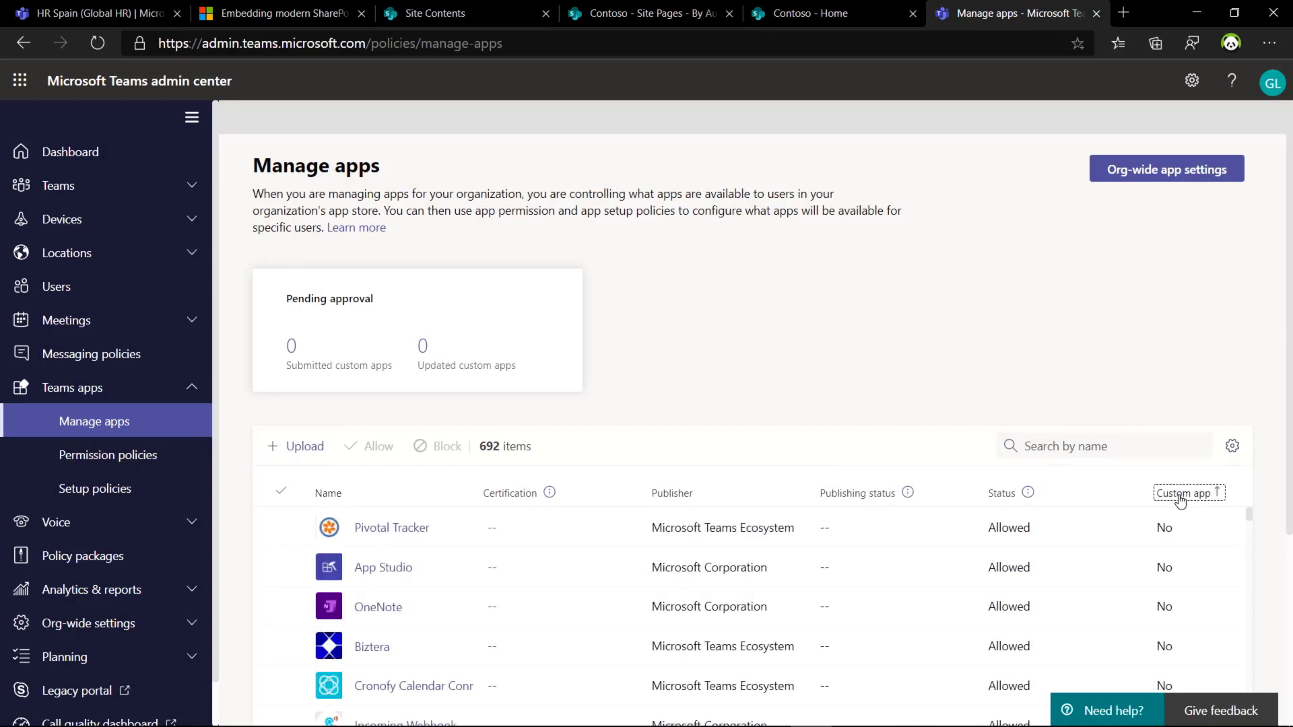
click(1180, 497)
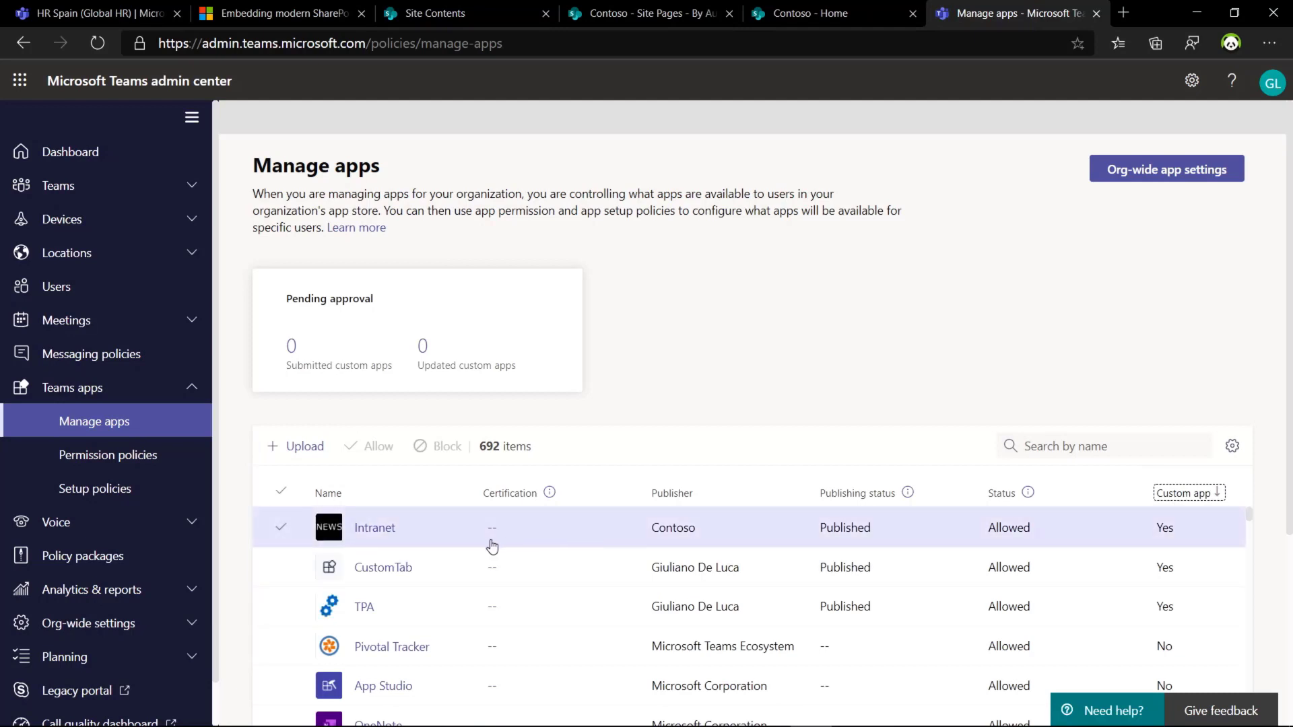
Step: Check the Global (Org-wide default) permission policy, then go to the App setup policies list
click(144, 463)
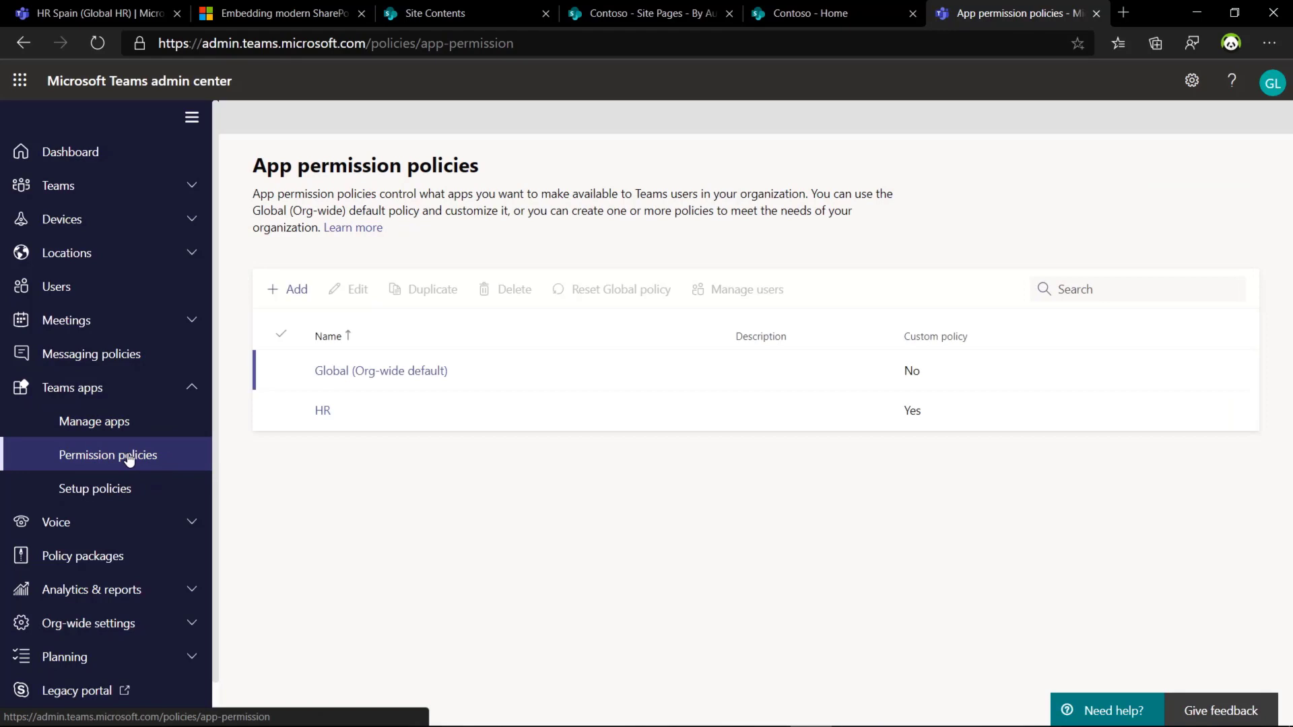
click(430, 370)
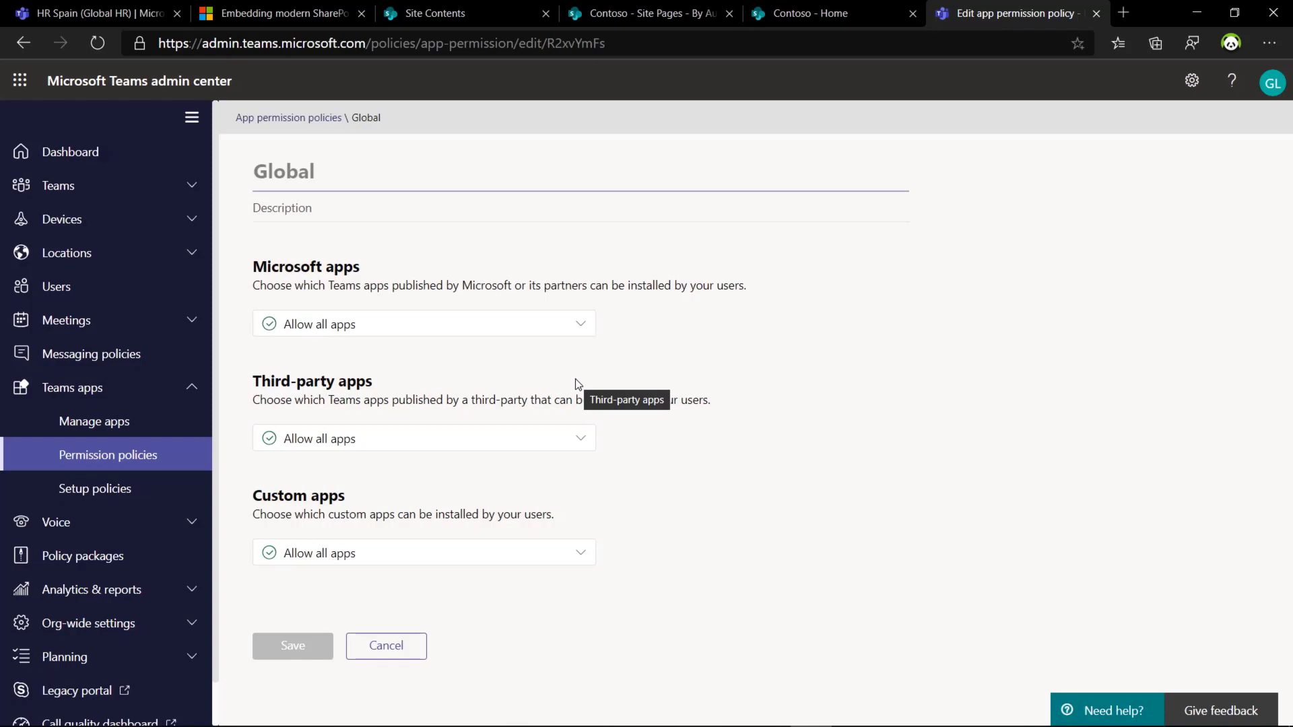
click(70, 493)
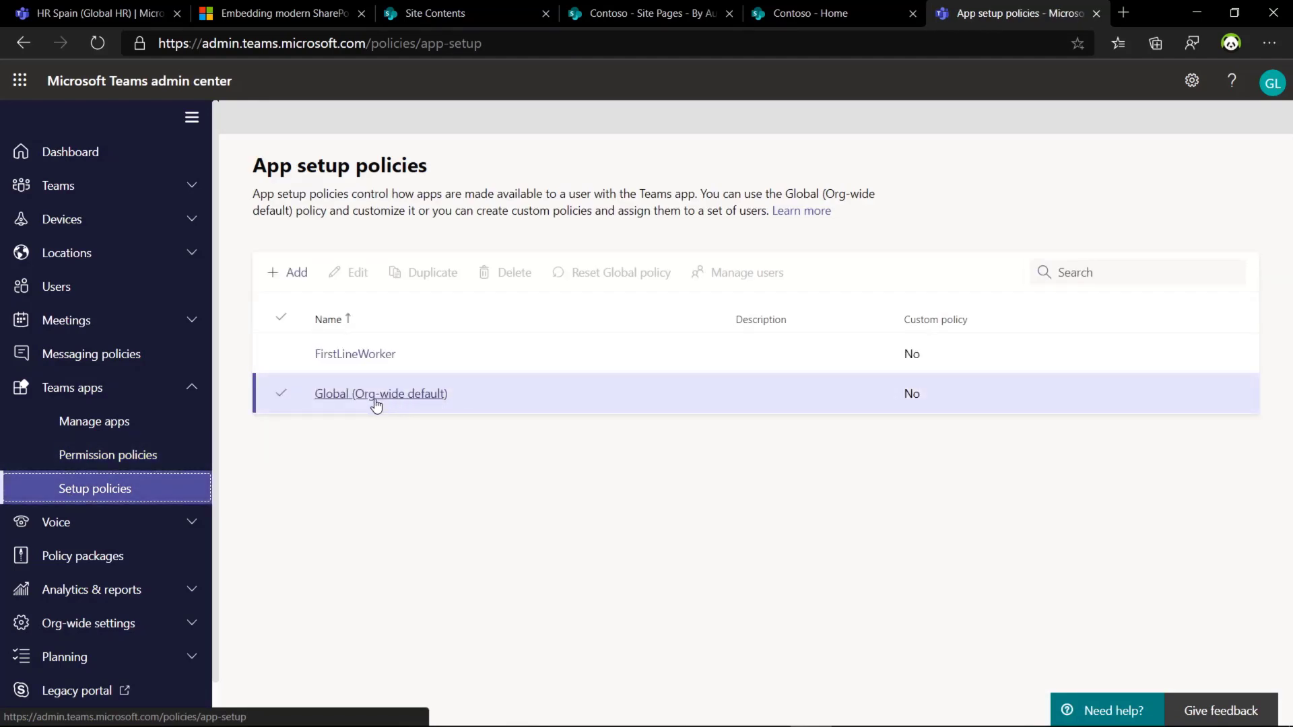
Step: Open the Global (Org-wide default) setup policy and scroll down to its six pinned apps
click(397, 401)
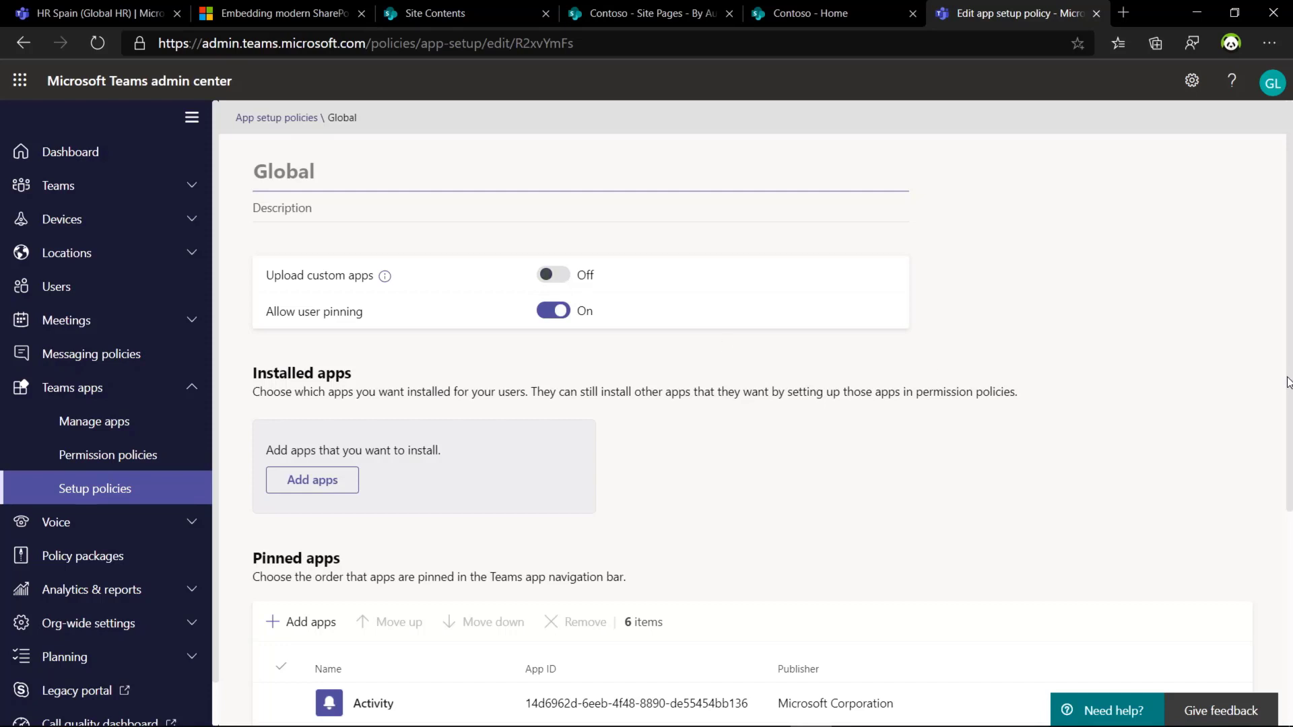
drag(1288, 429, 1269, 619)
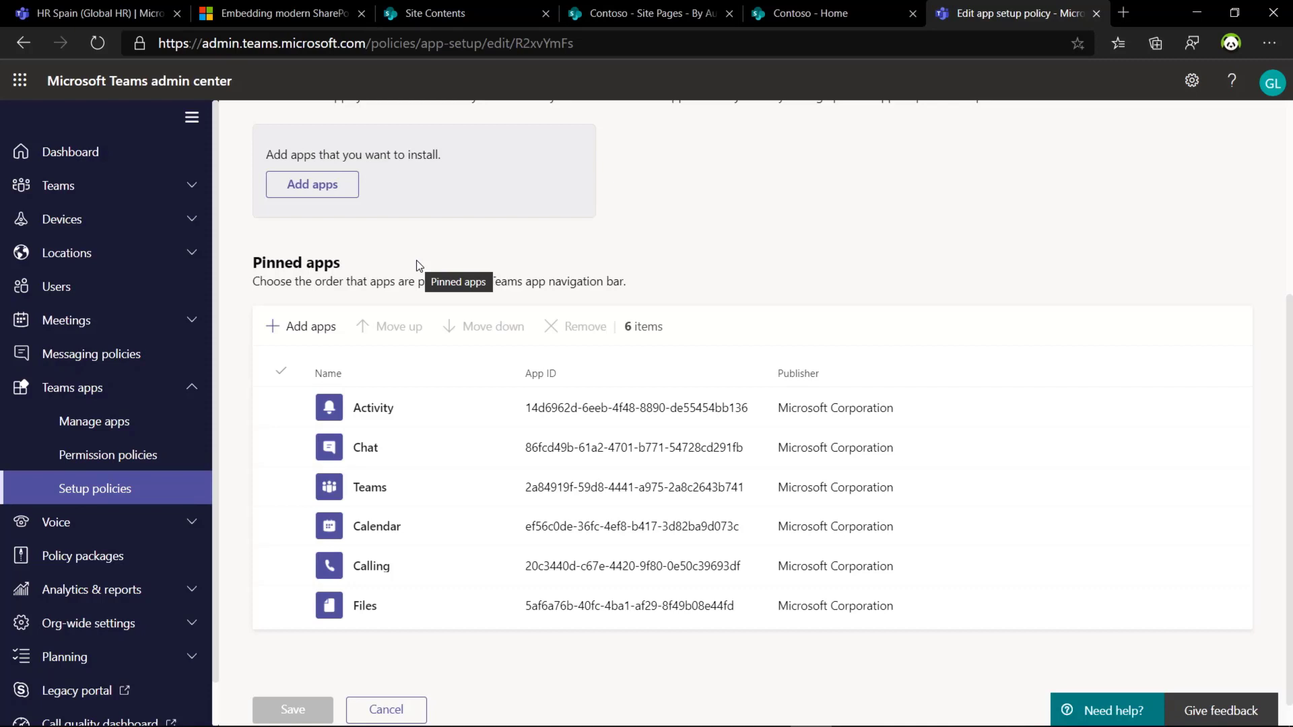
Step: Search 'intran' and add Intranet by Contoso as the Global policy's seventh pinned app
click(315, 331)
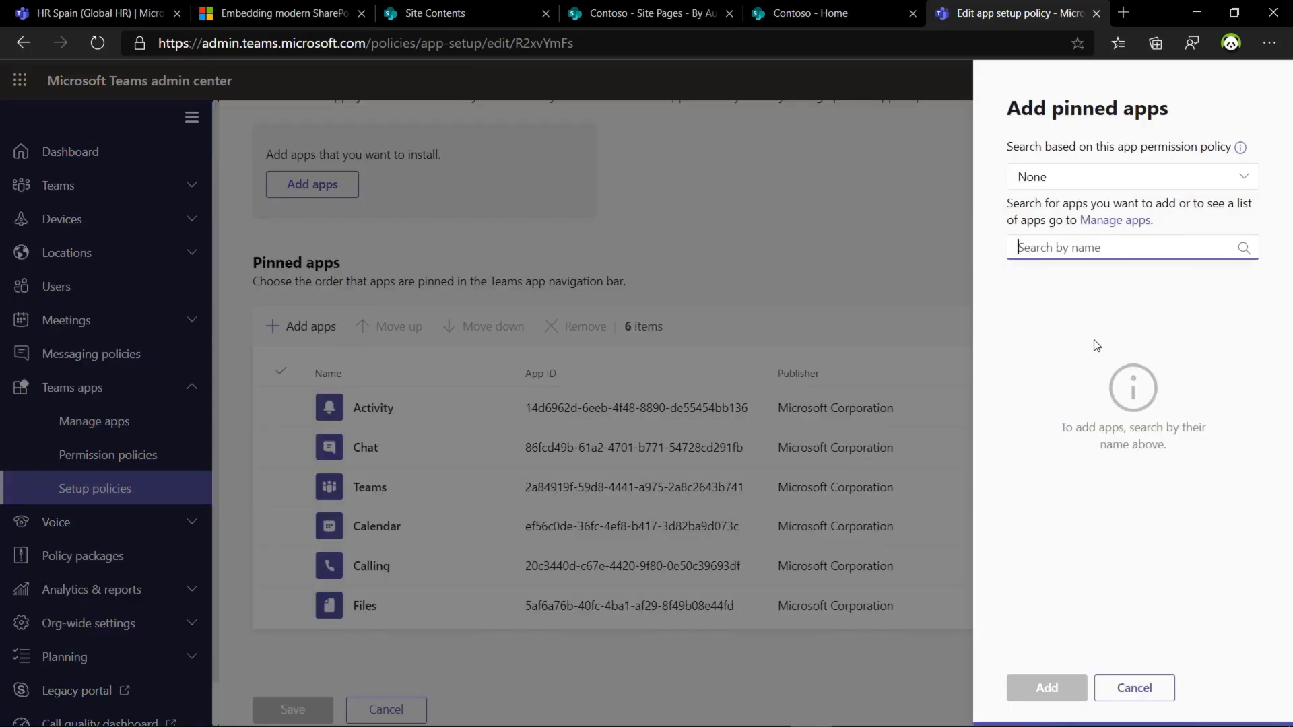
text(intran)
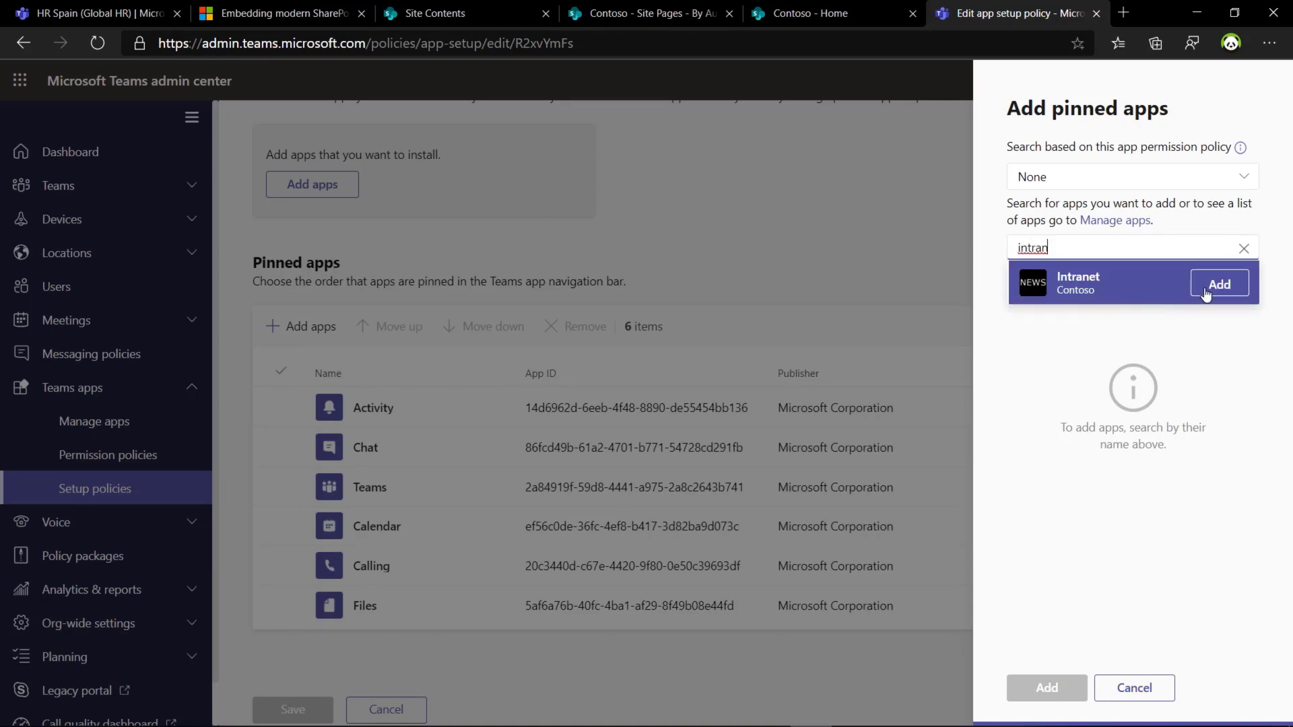
click(1206, 293)
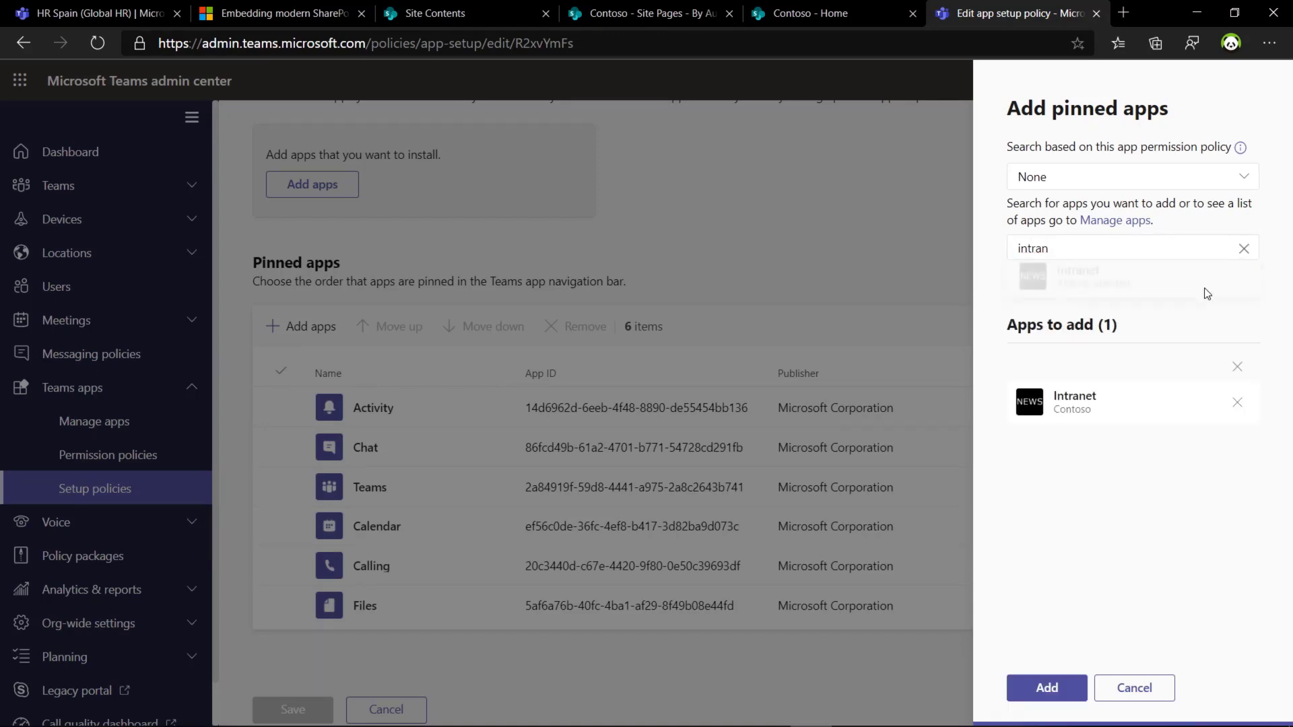
click(1047, 688)
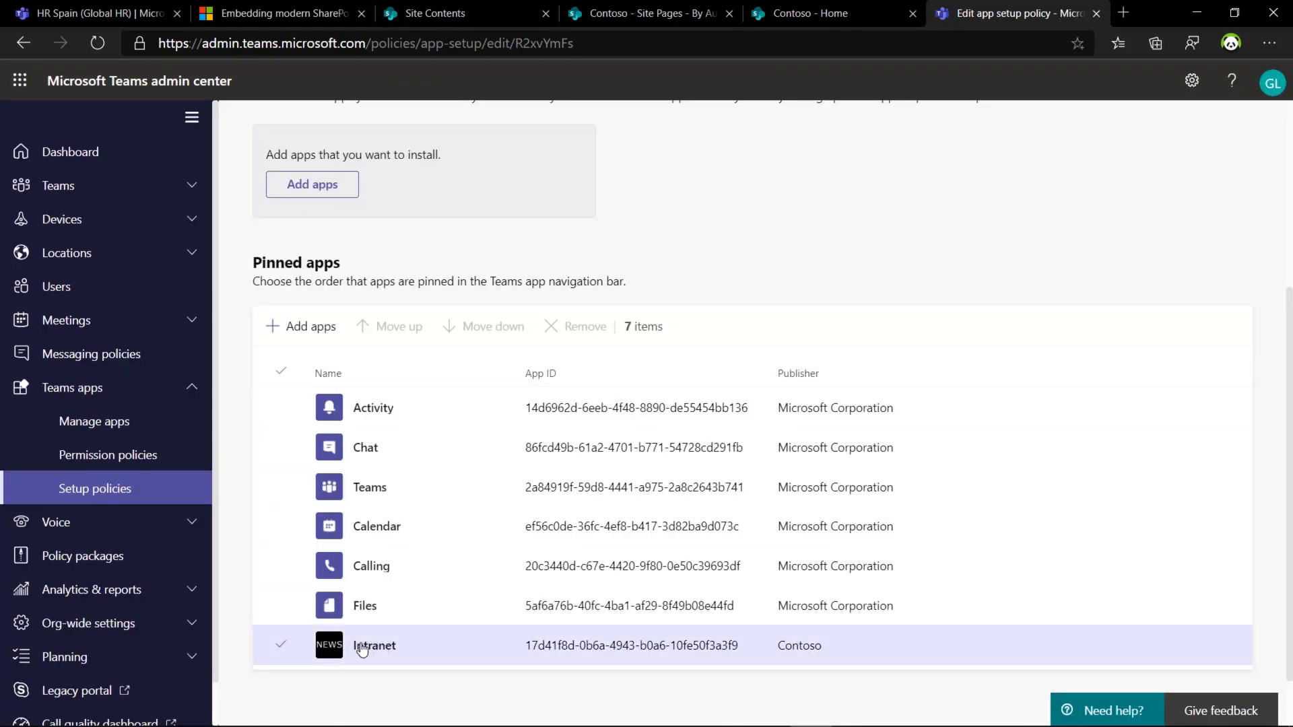
click(282, 646)
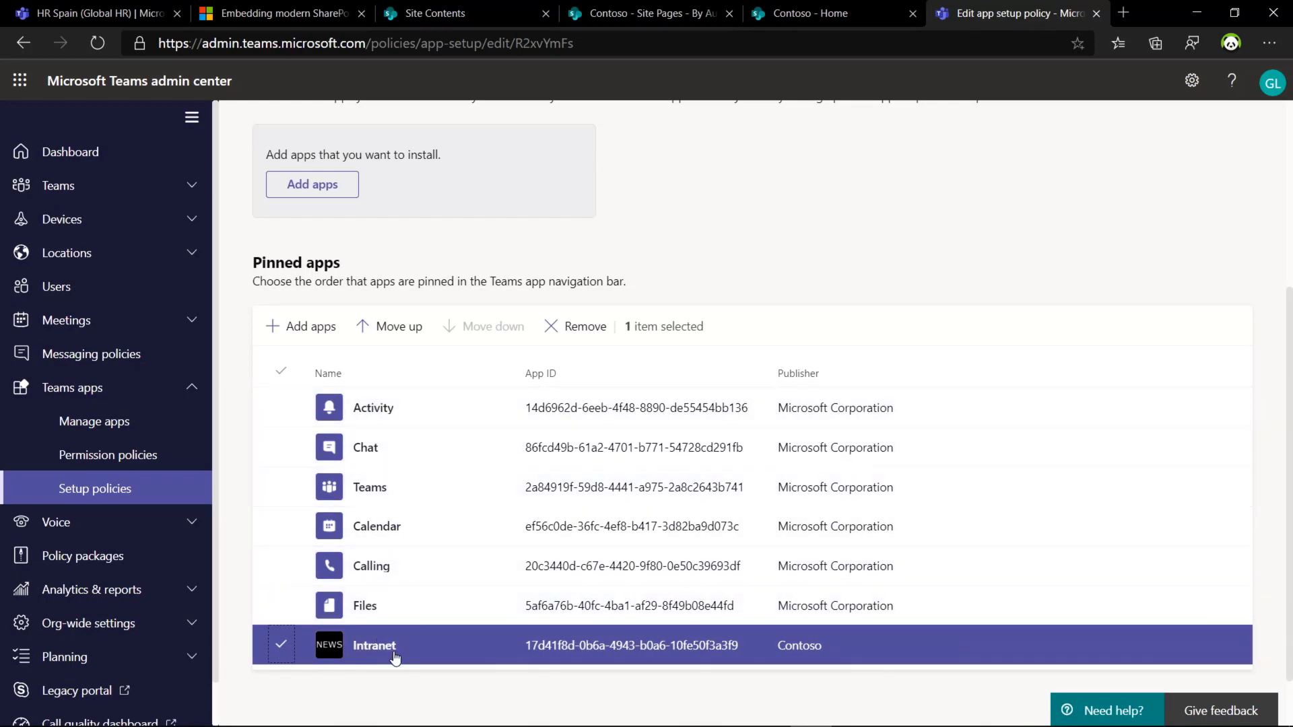
click(281, 645)
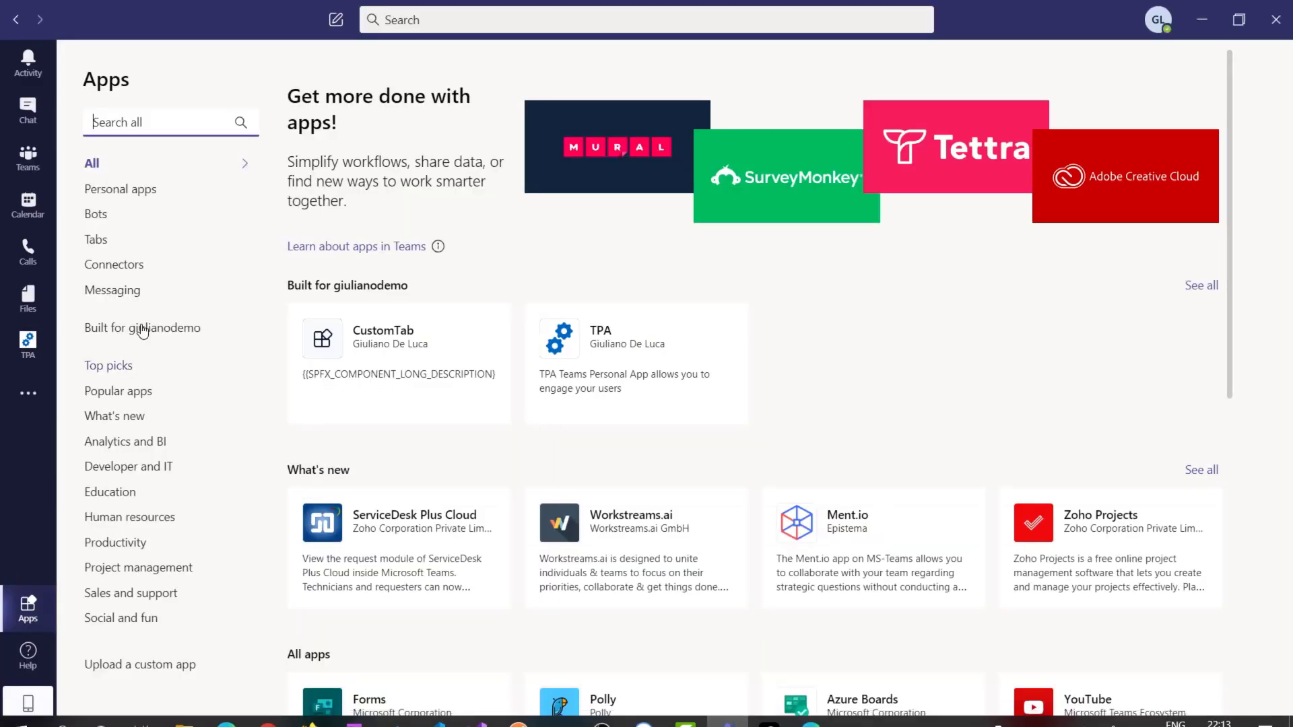
Step: List the apps built for your org, then sign out and back in with the account's sign-in address
click(132, 331)
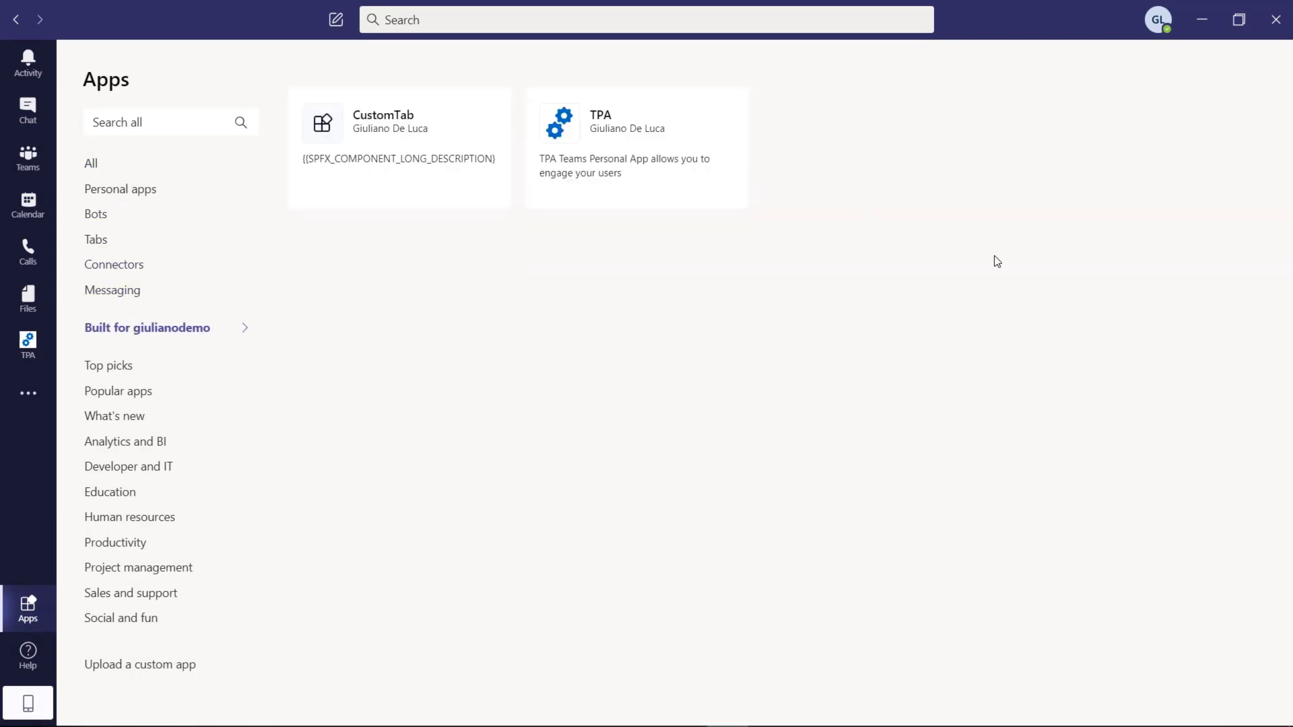
click(1164, 43)
click(1054, 404)
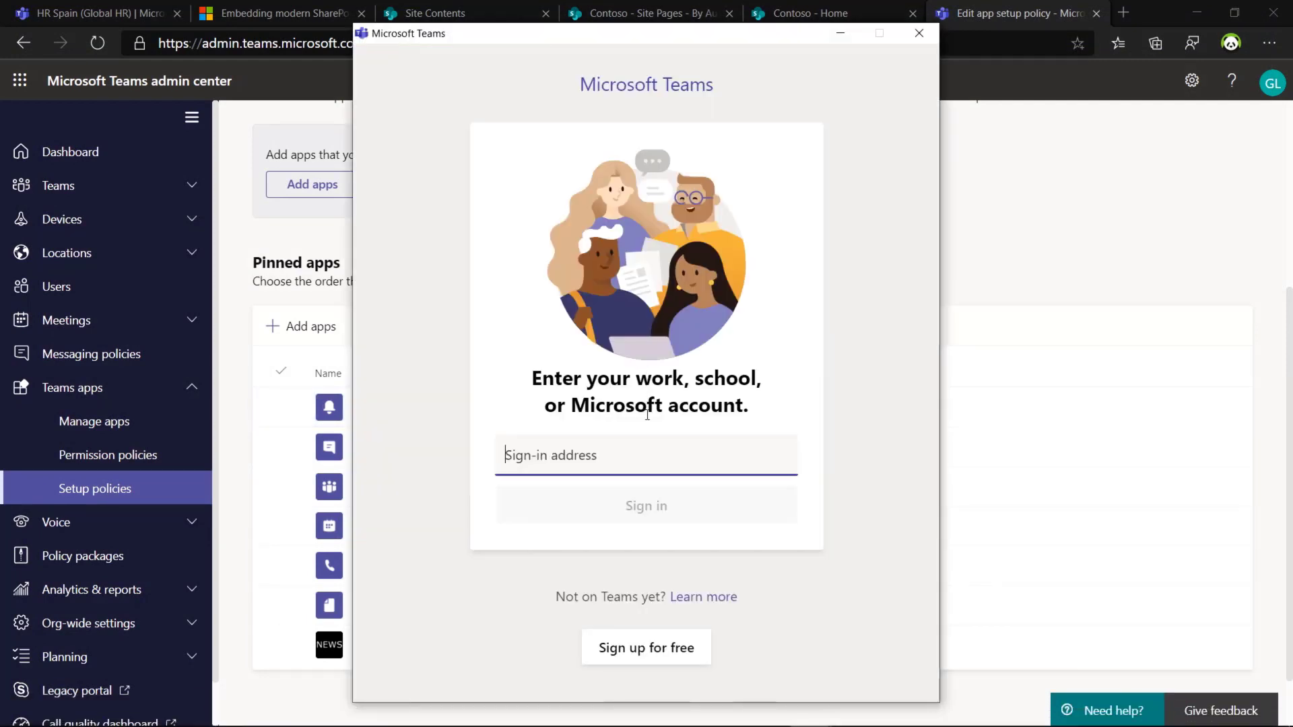
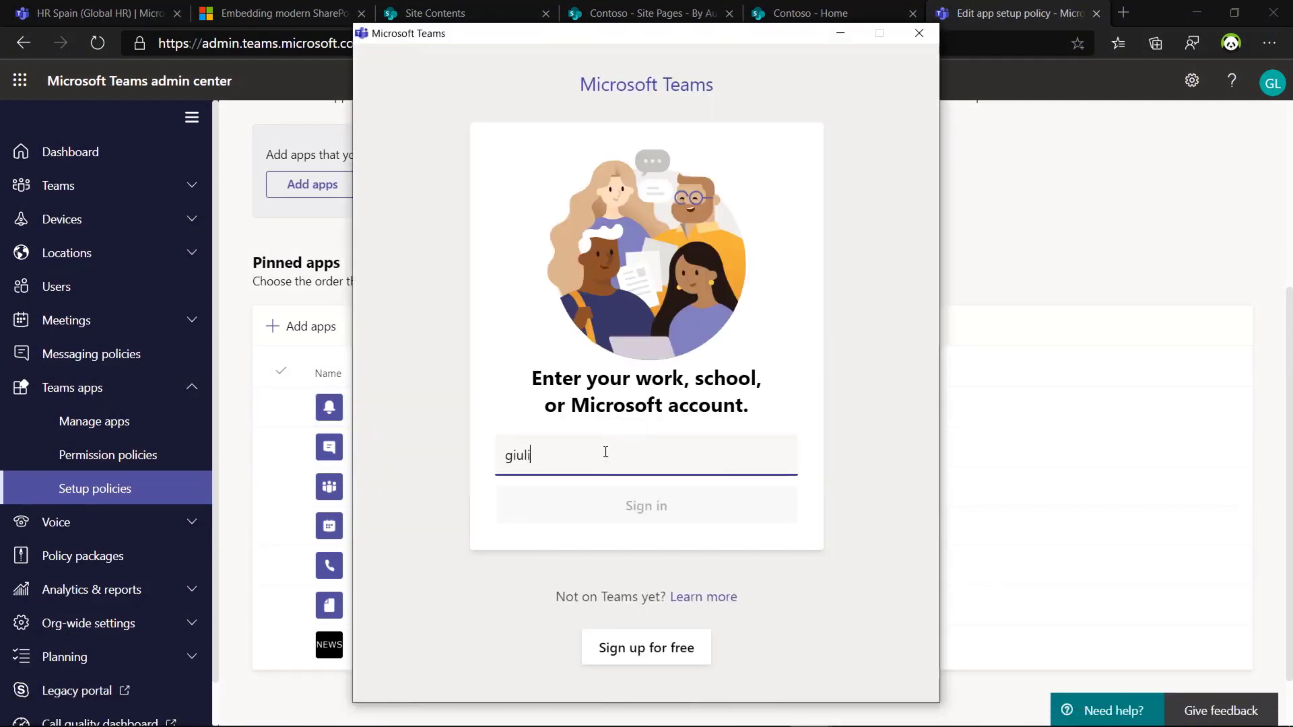
key(Return)
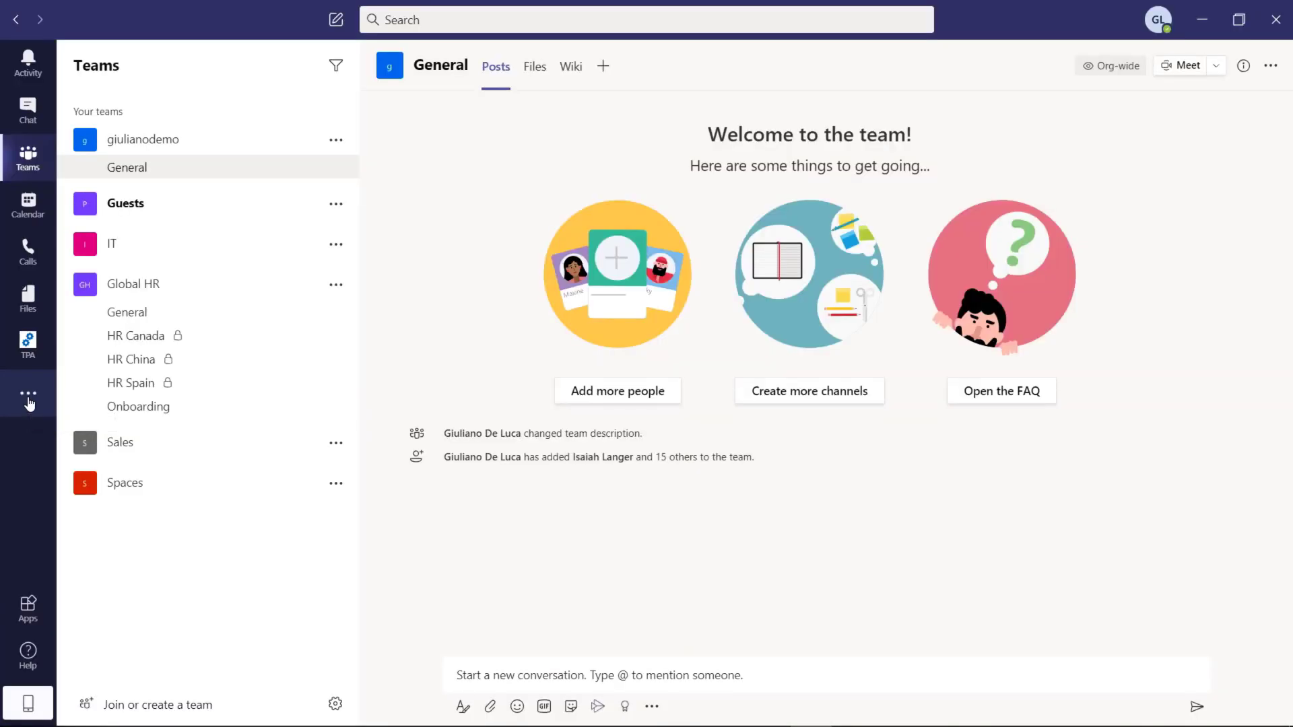
Step: Open the Intranet personal app from the Teams apps store and scroll its SharePoint home page
click(28, 397)
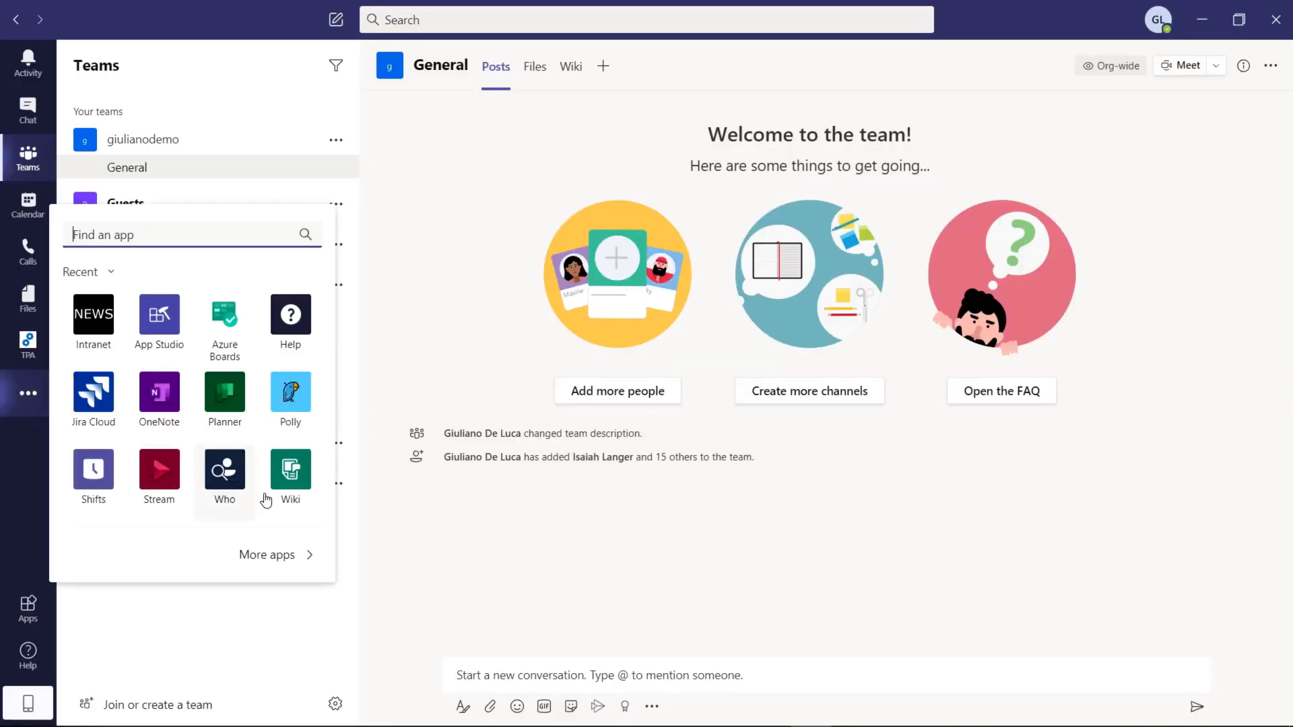
click(283, 558)
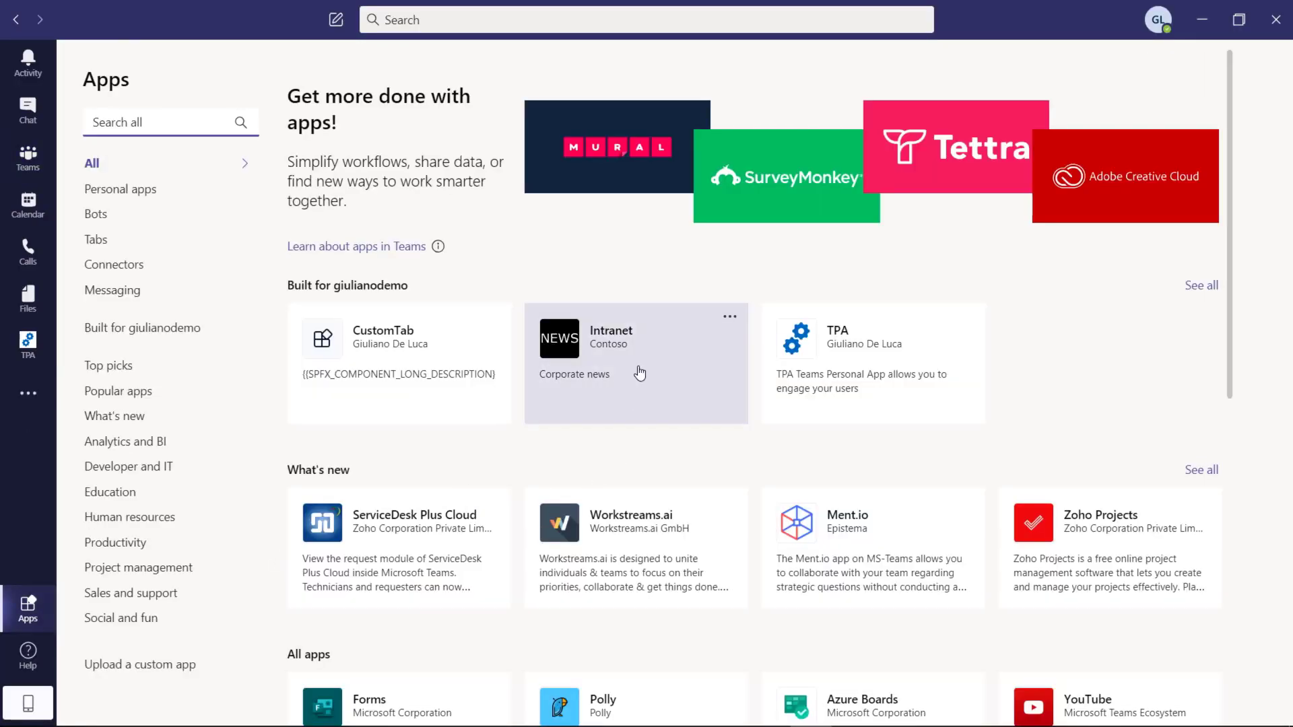
click(582, 349)
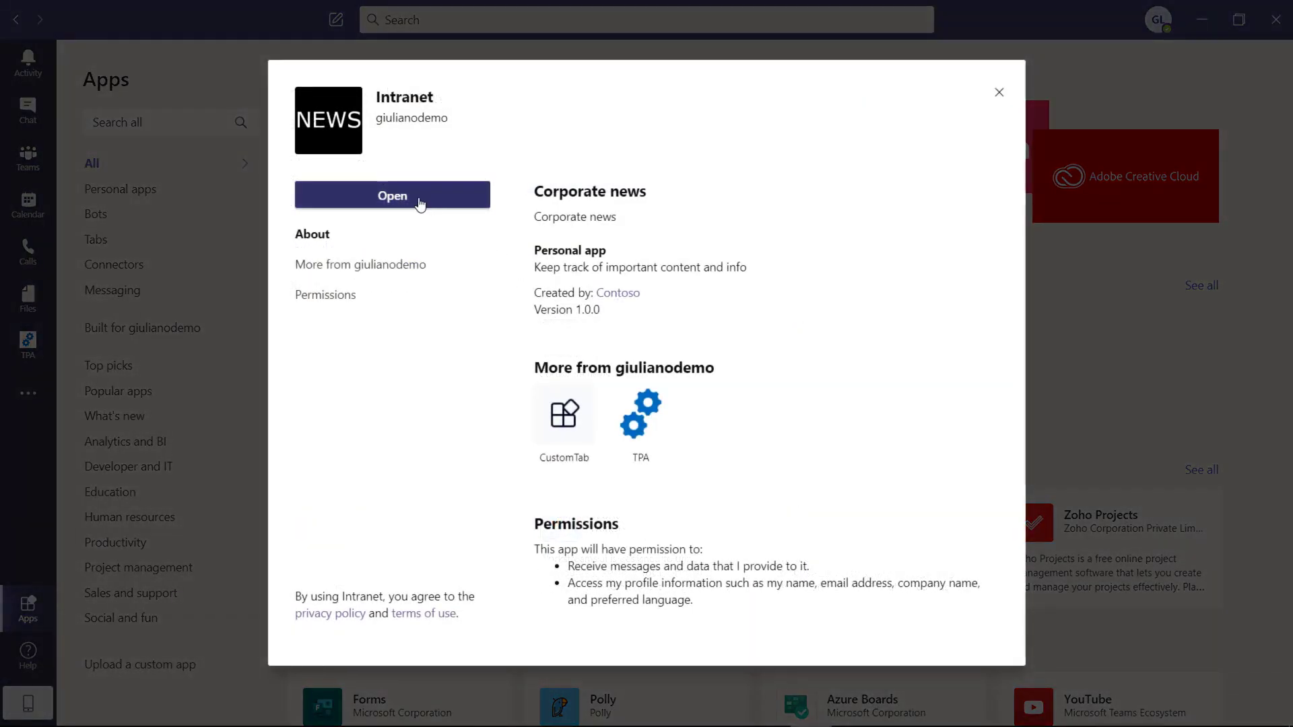
click(416, 200)
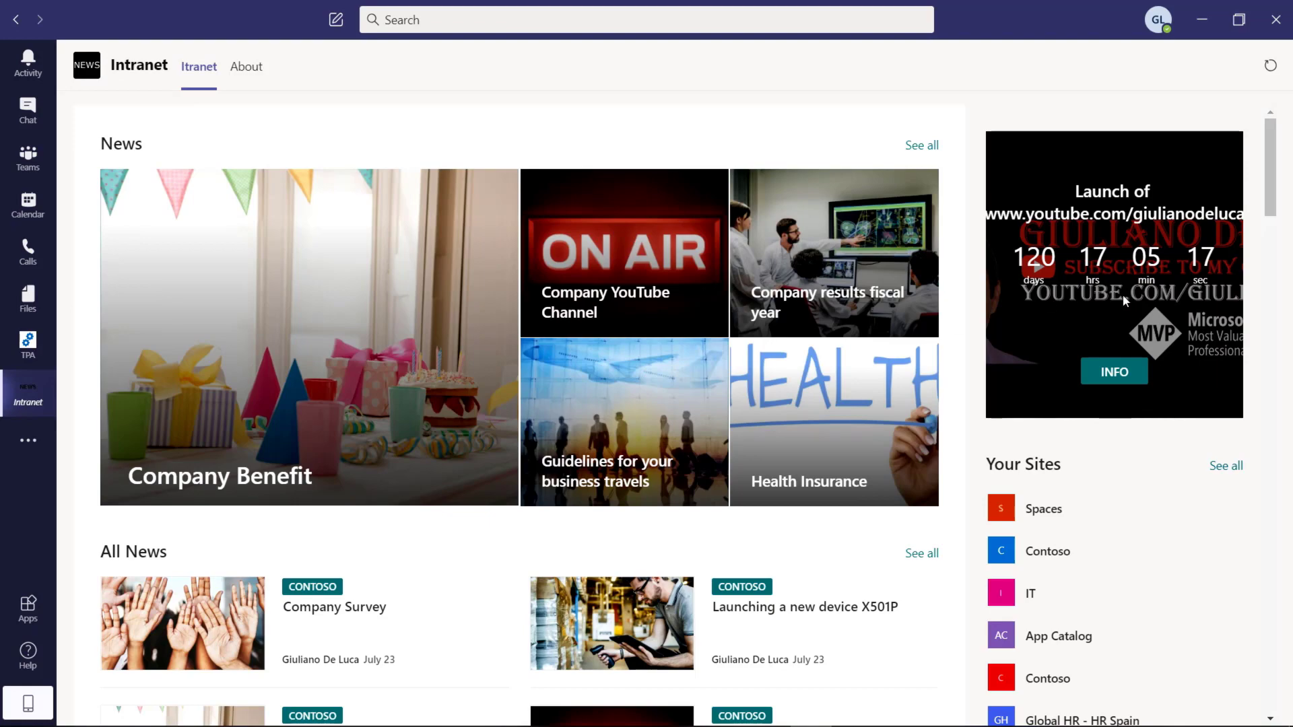
drag(1274, 196, 1272, 160)
click(331, 460)
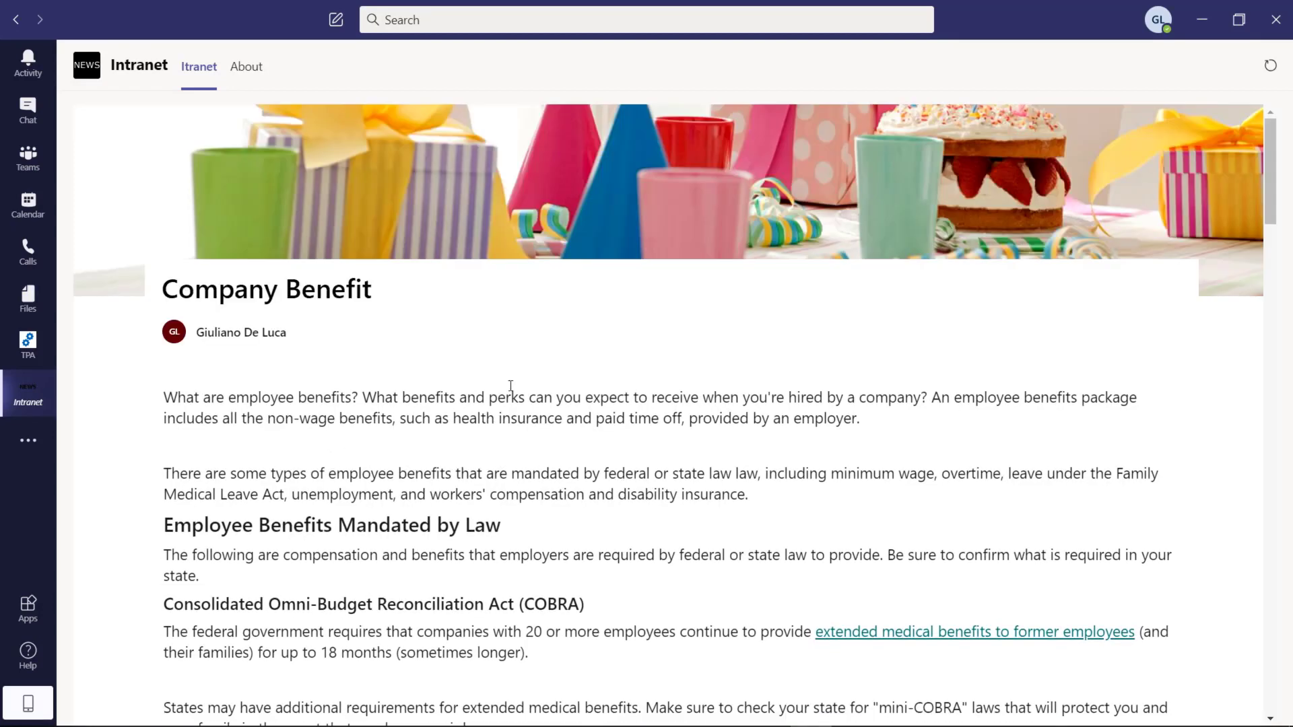
mouse_move(1269, 183)
mouse_down()
mouse_move(1247, 598)
mouse_move(1254, 186)
mouse_up()
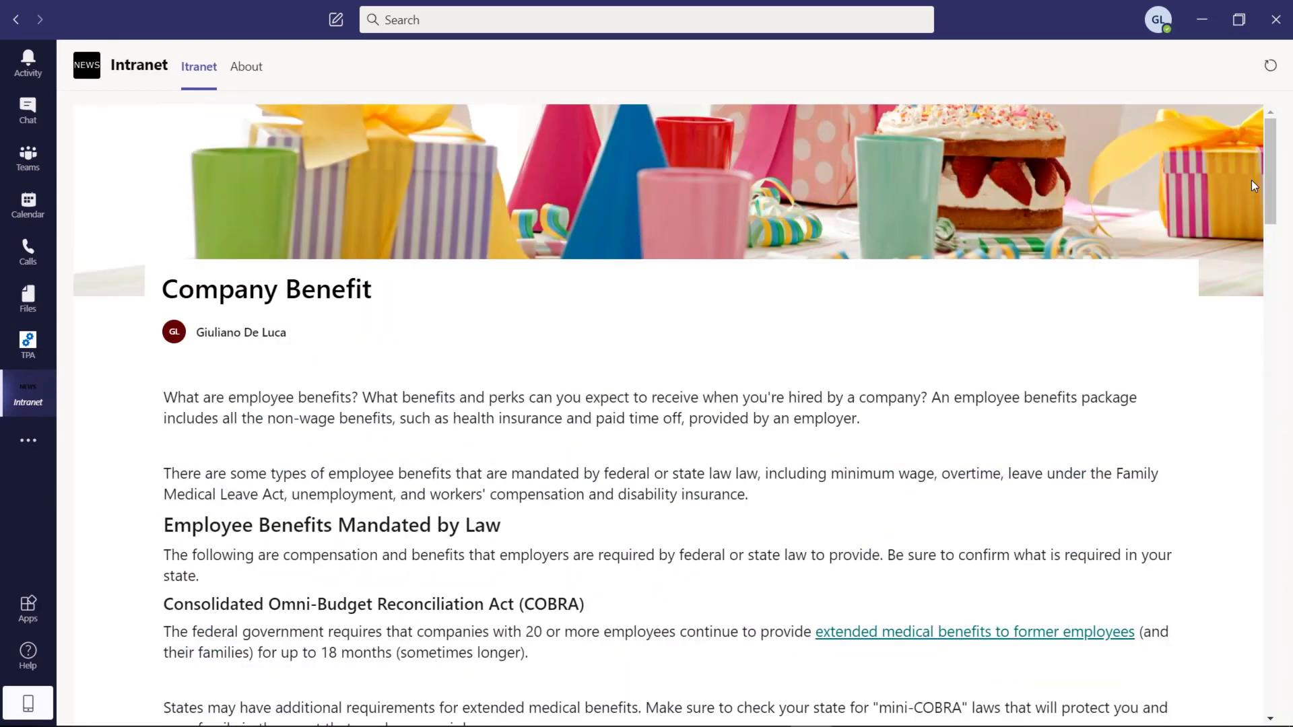
click(28, 405)
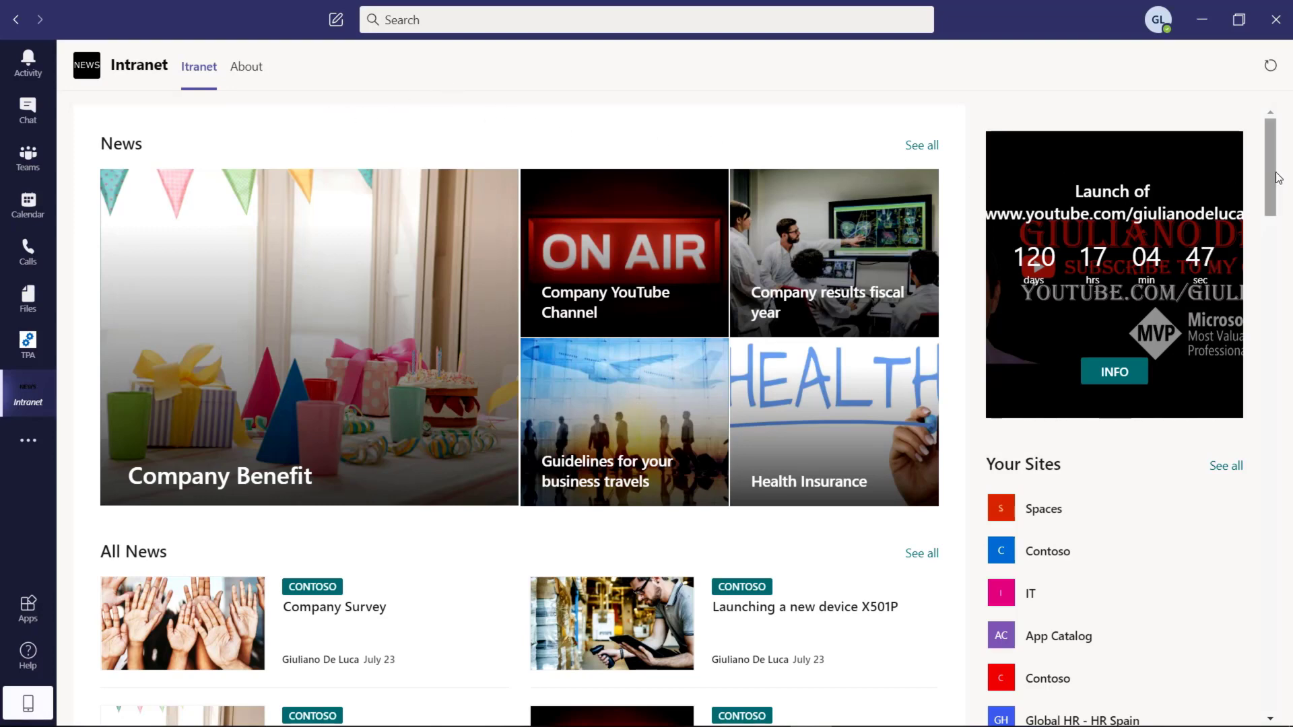
drag(1270, 176, 1263, 676)
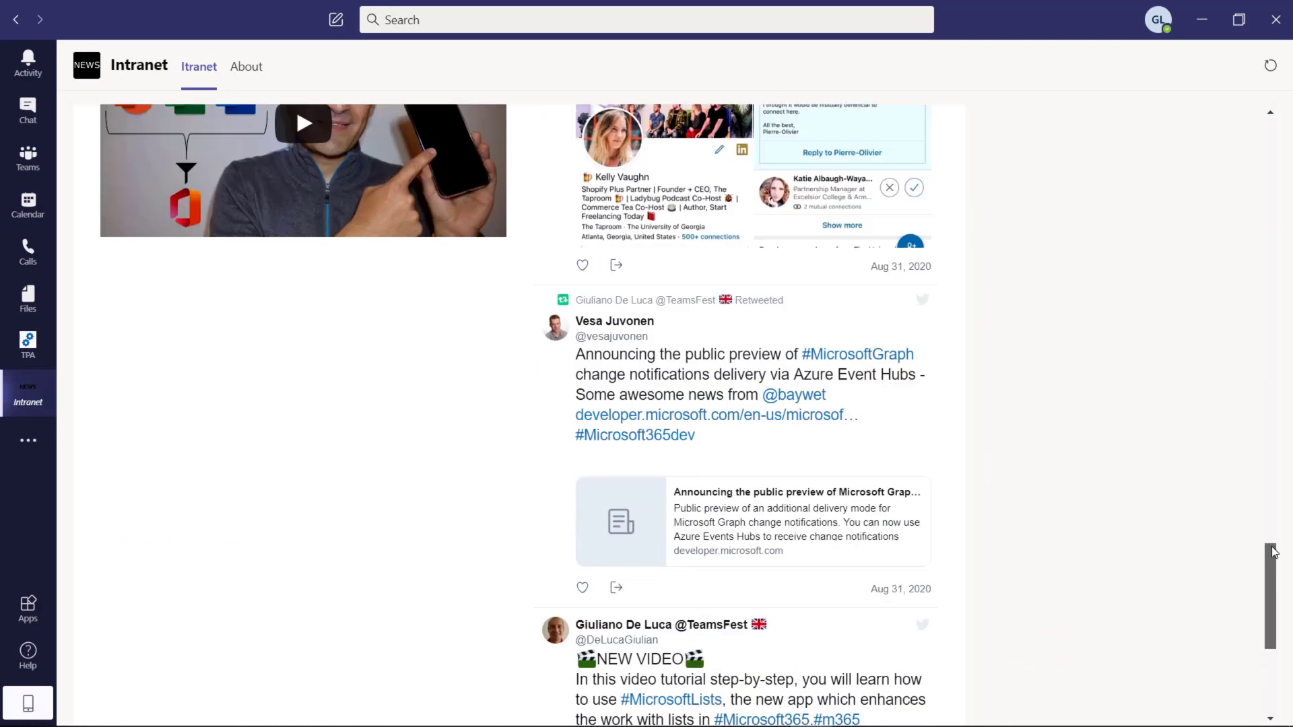
drag(1273, 541, 1271, 123)
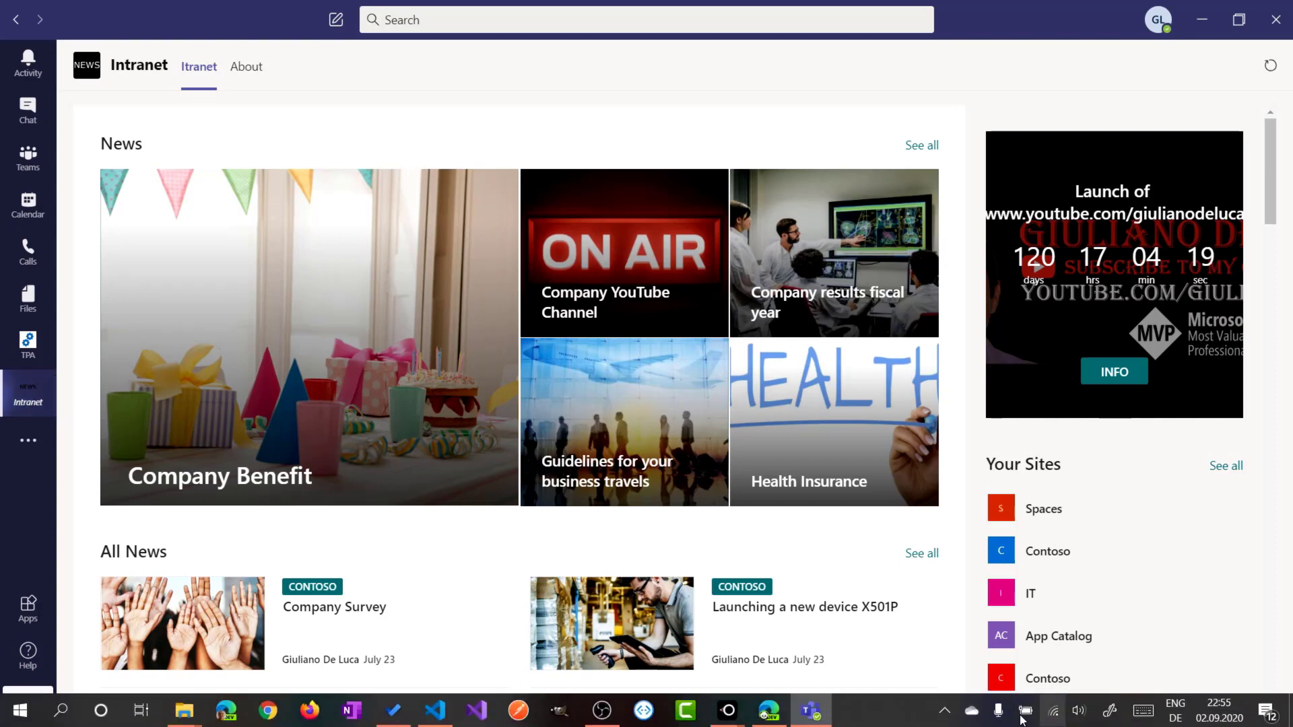
Step: Bring the LetsView phone-mirroring window to the front from the taskbar
mouse_move(732, 722)
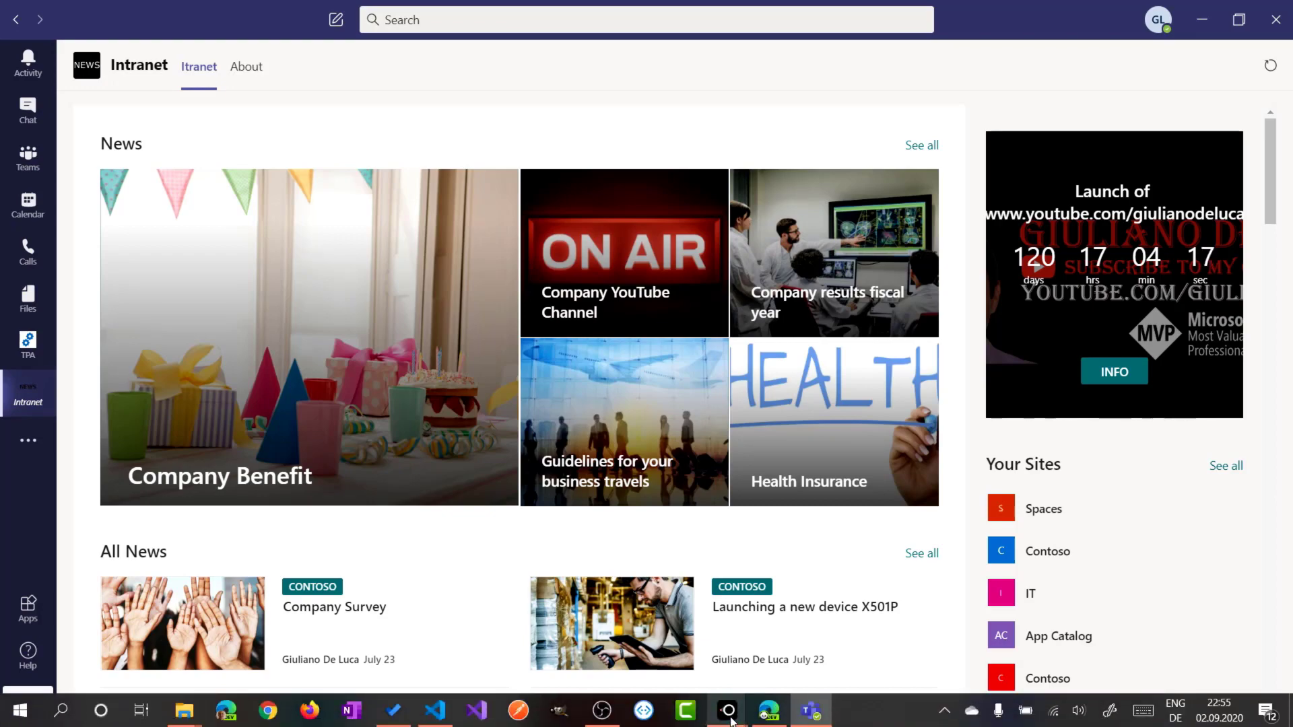
click(798, 661)
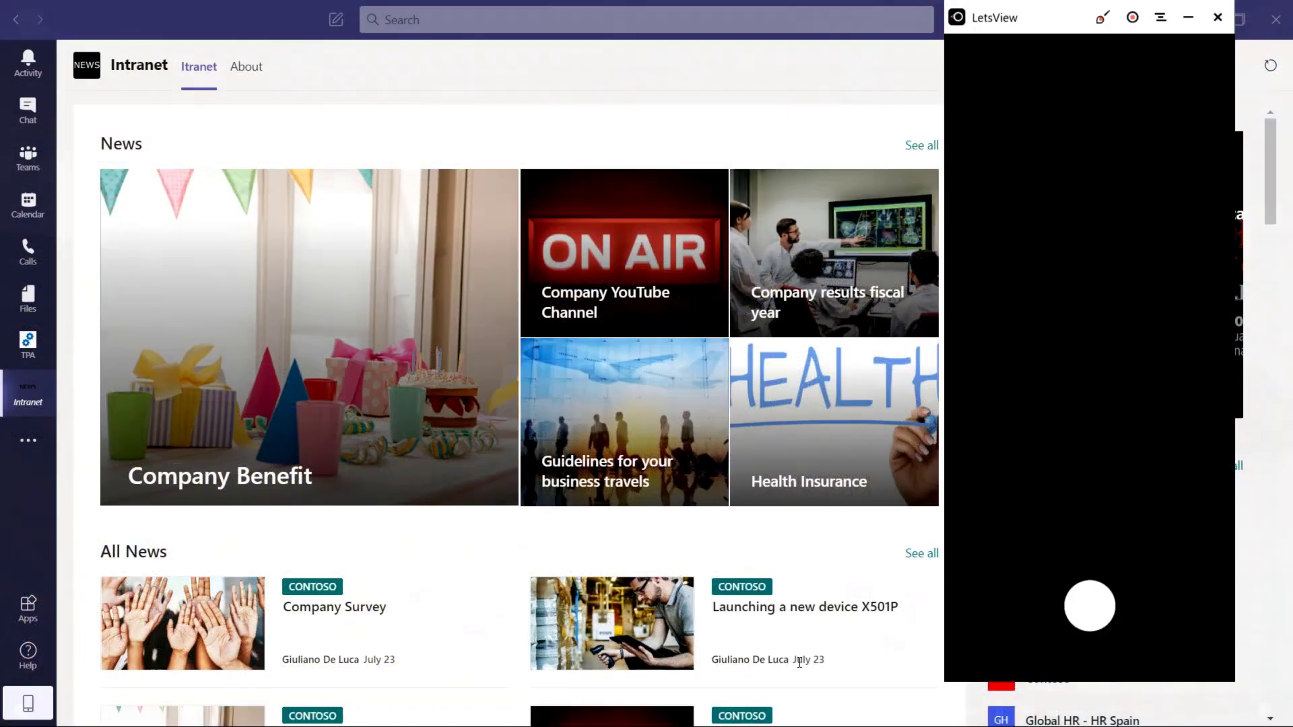